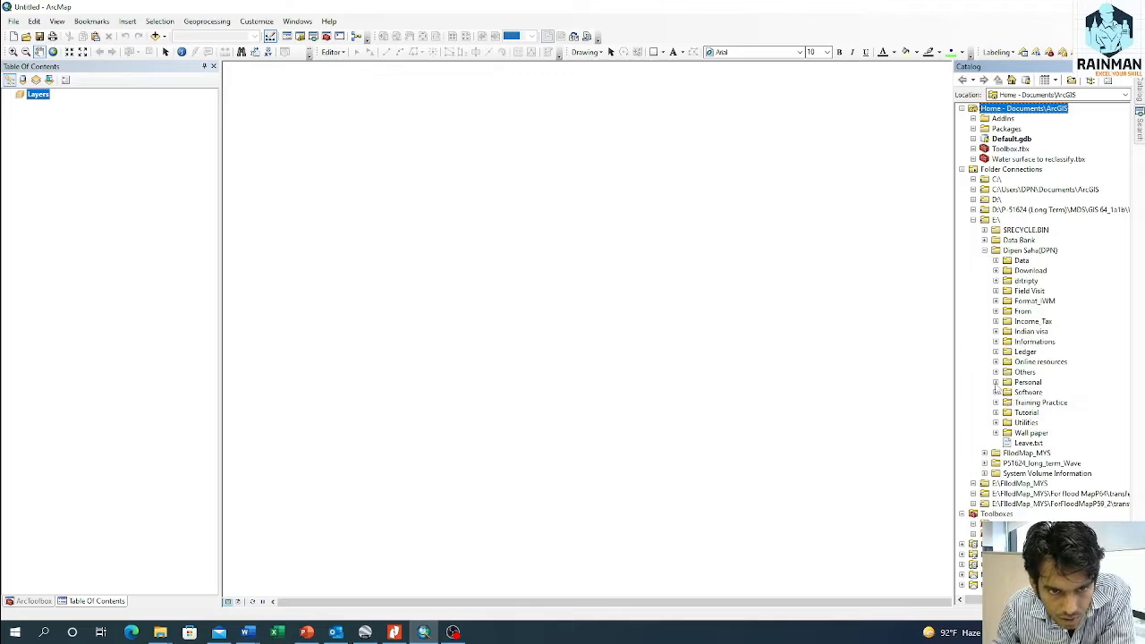
Step: Browse the catalog to the "how to create and edit shape files in ArcGIS" folder inside Rainman, Tutorial, GIS
left_click(1008, 321)
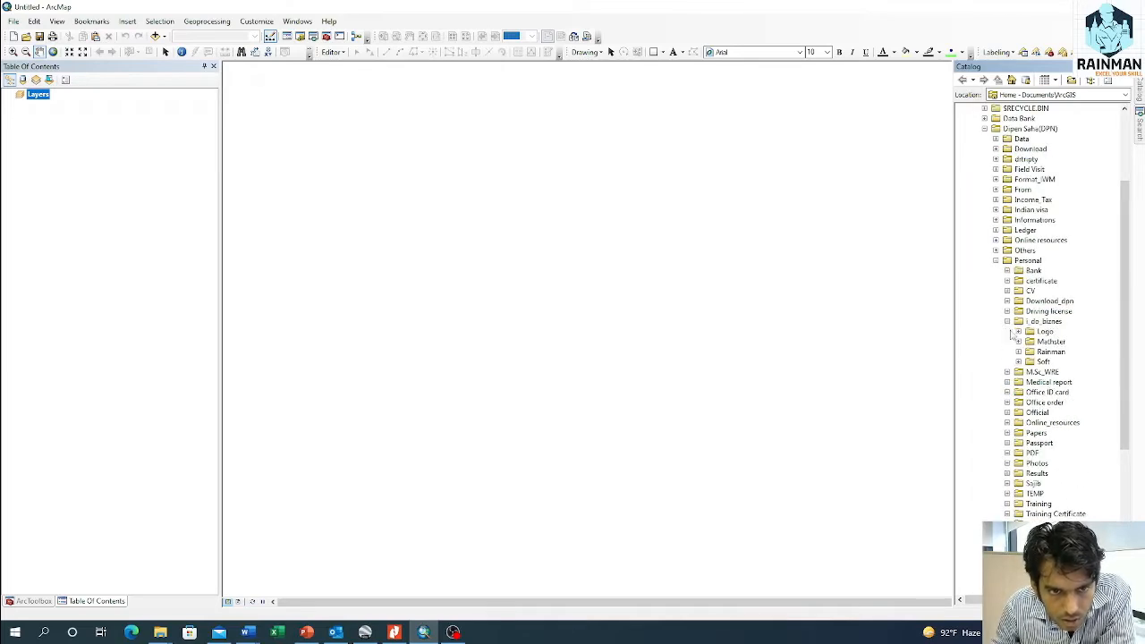
left_click(1019, 353)
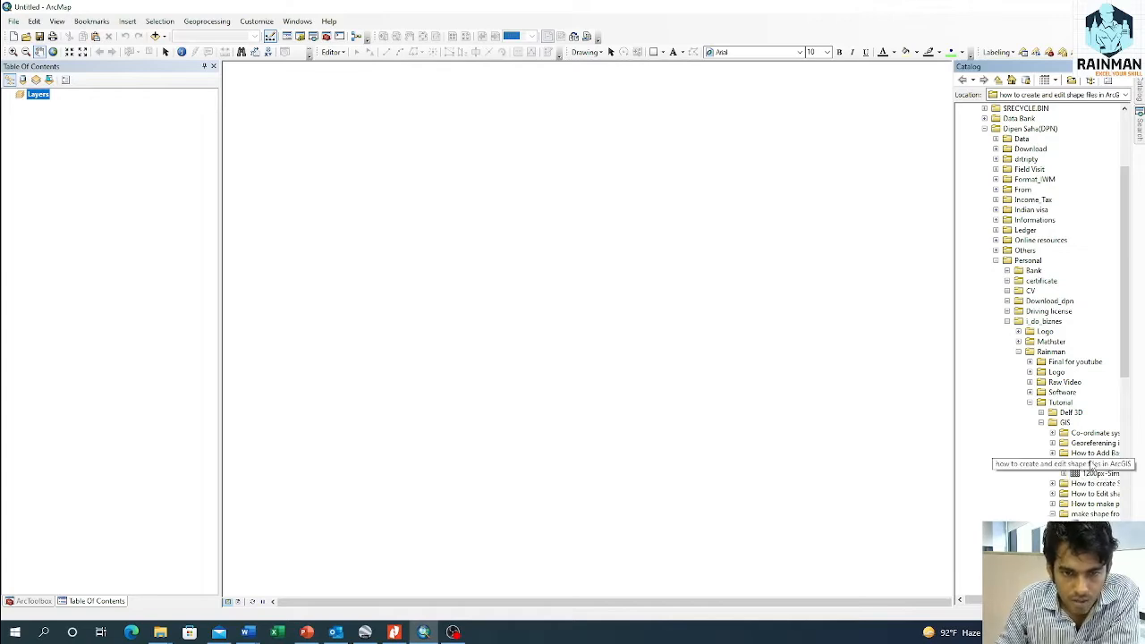
right_click(1090, 465)
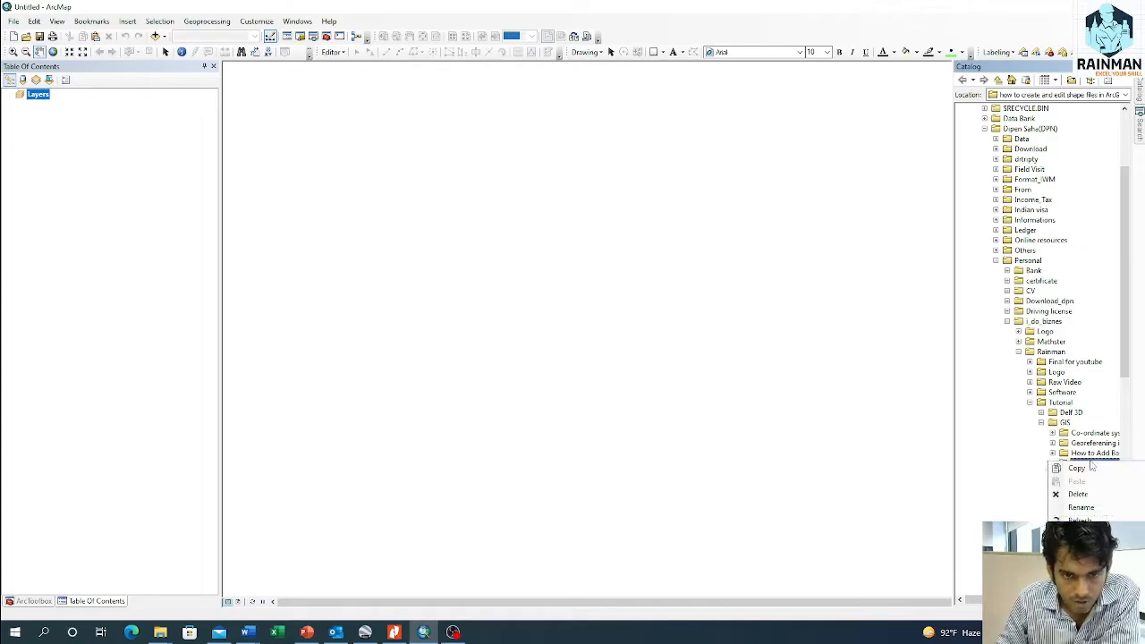
left_click(656, 304)
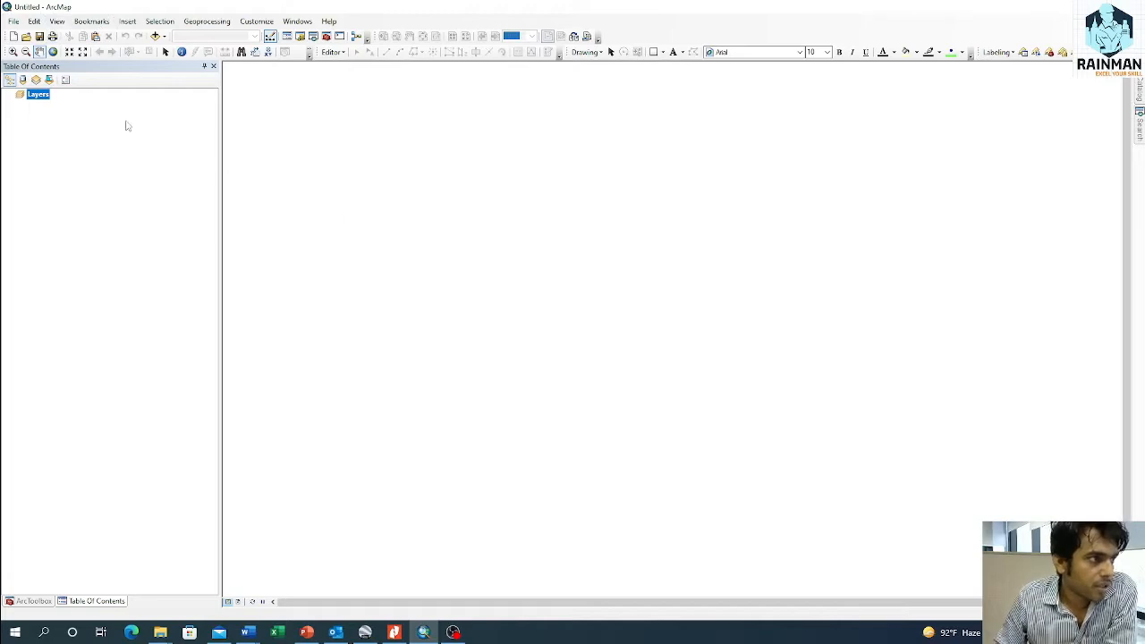
Step: Set the data frame's coordinate system to BTM_Everest_Bangladesh from the favorites
left_click(58, 22)
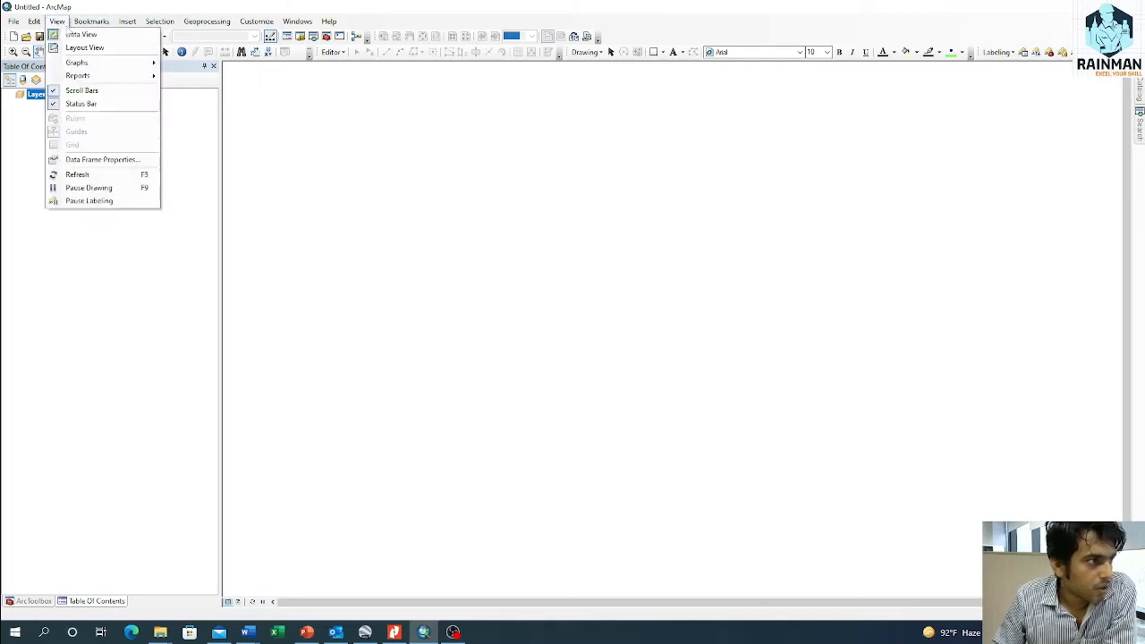
left_click(99, 159)
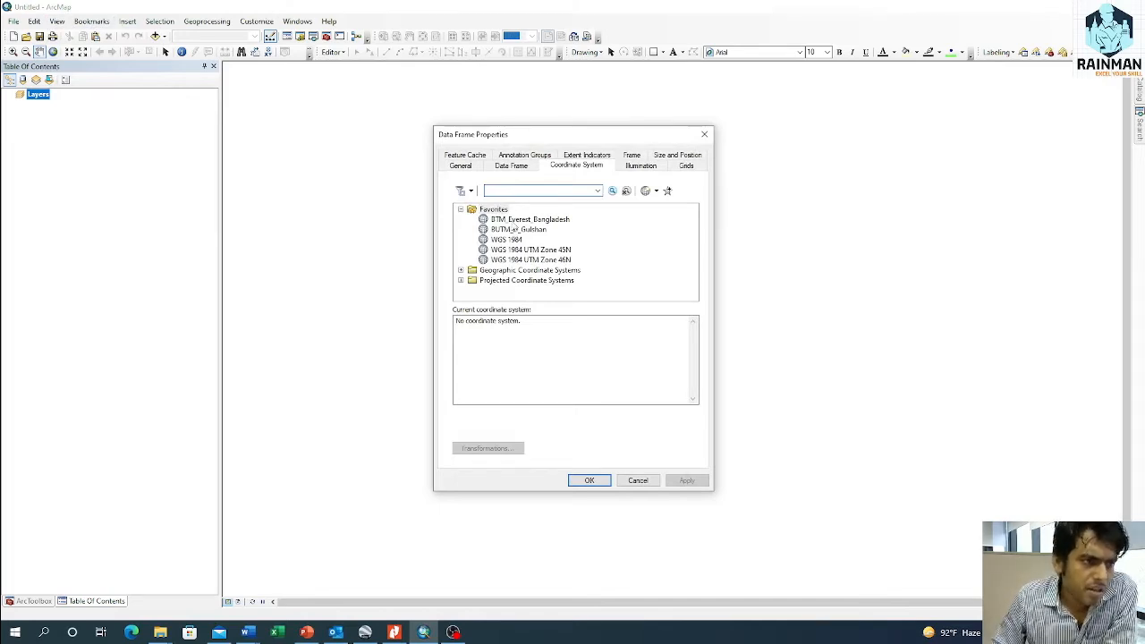
left_click(511, 222)
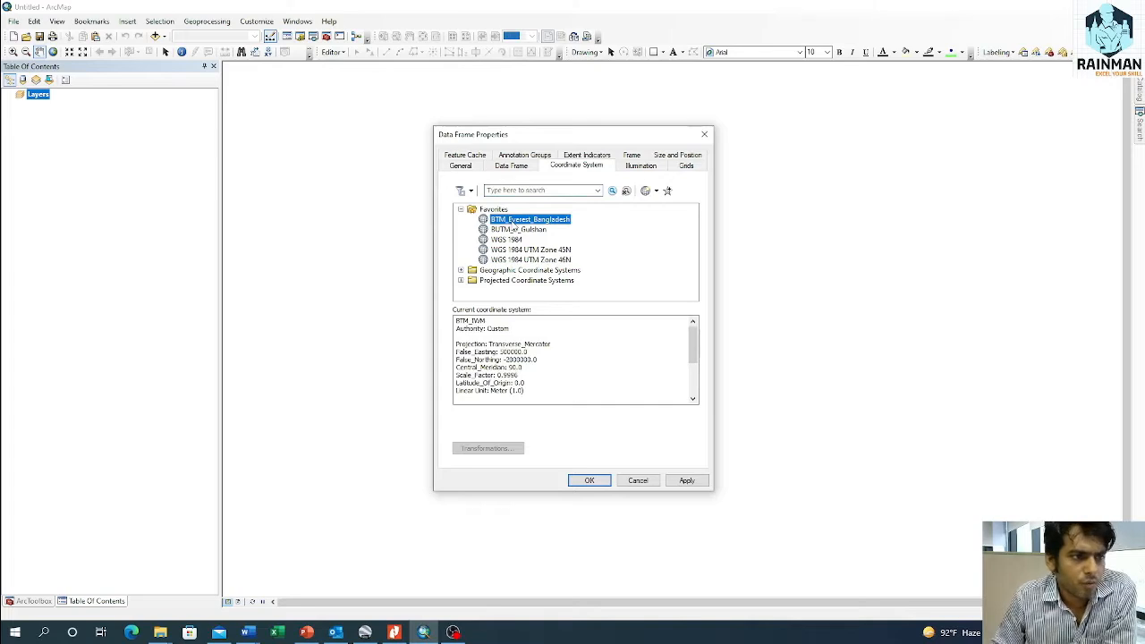
left_click(687, 480)
left_click(590, 480)
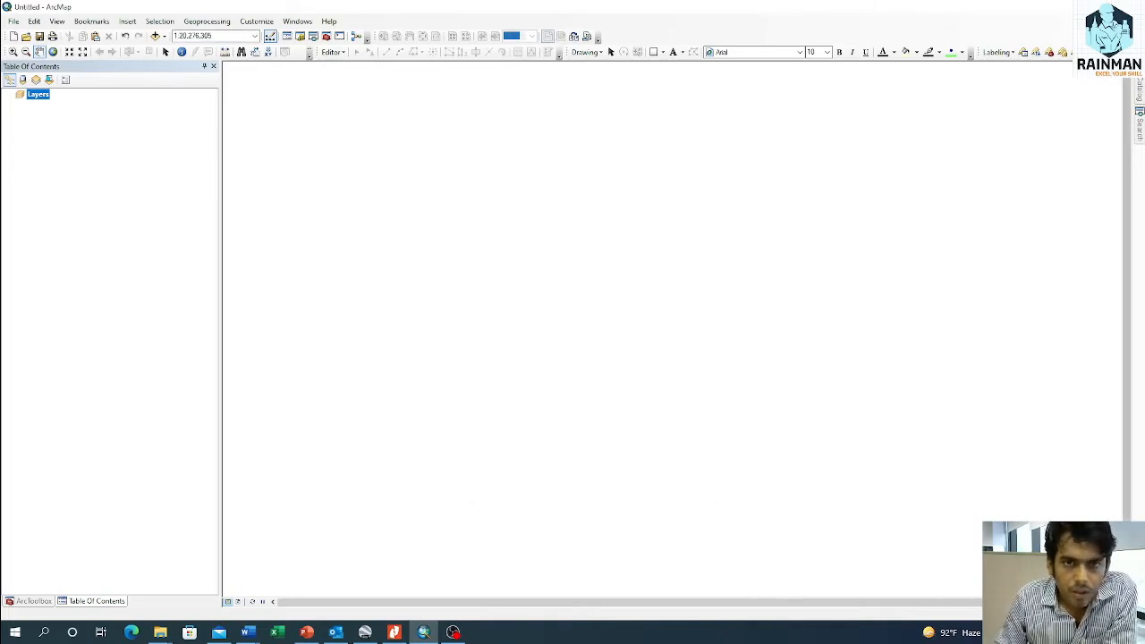
Step: Create a point shapefile in the "how to create and edit shape files in ArcGIS" folder, keeping the name New_Shapefile and using the BTM_Everest_Bangladesh coordinate system
mouse_move(1141, 87)
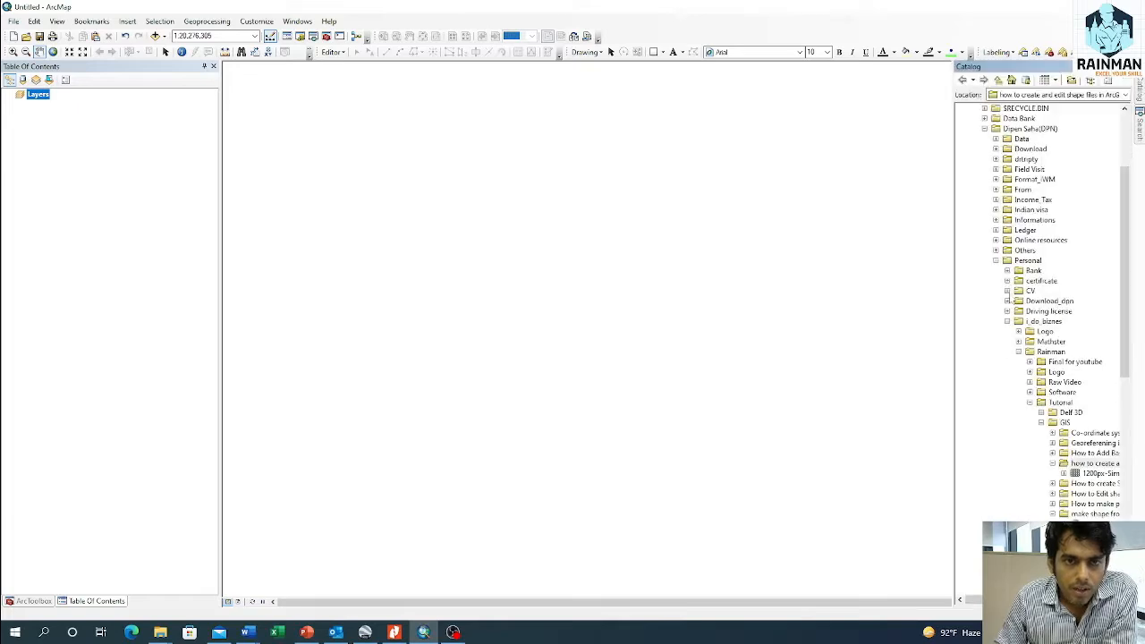
right_click(1091, 466)
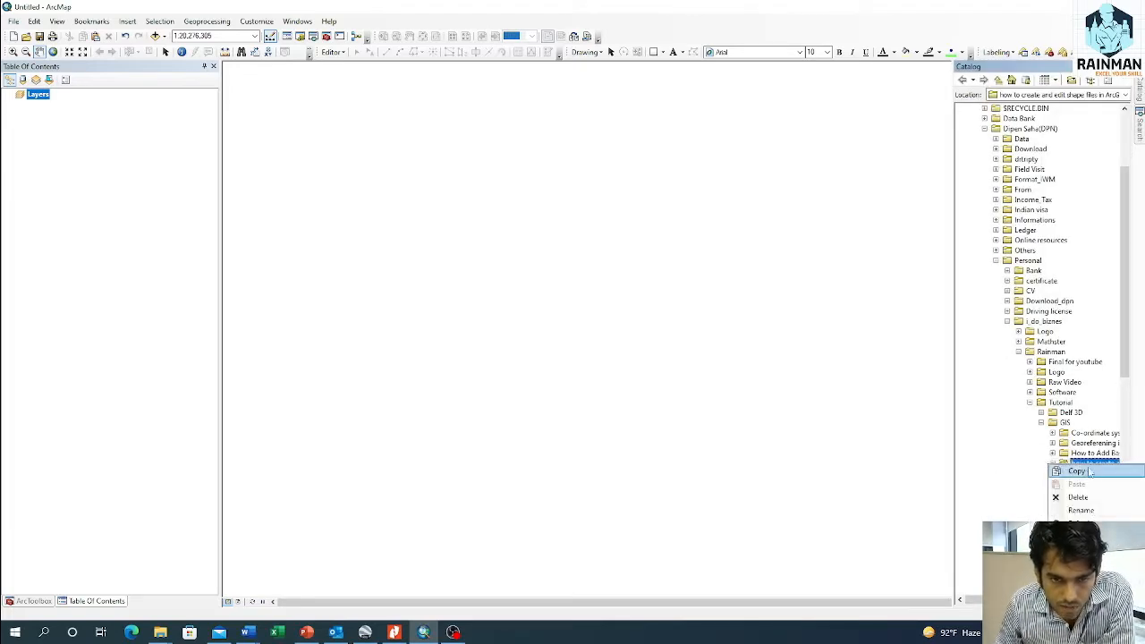
left_click(1013, 478)
right_click(1054, 466)
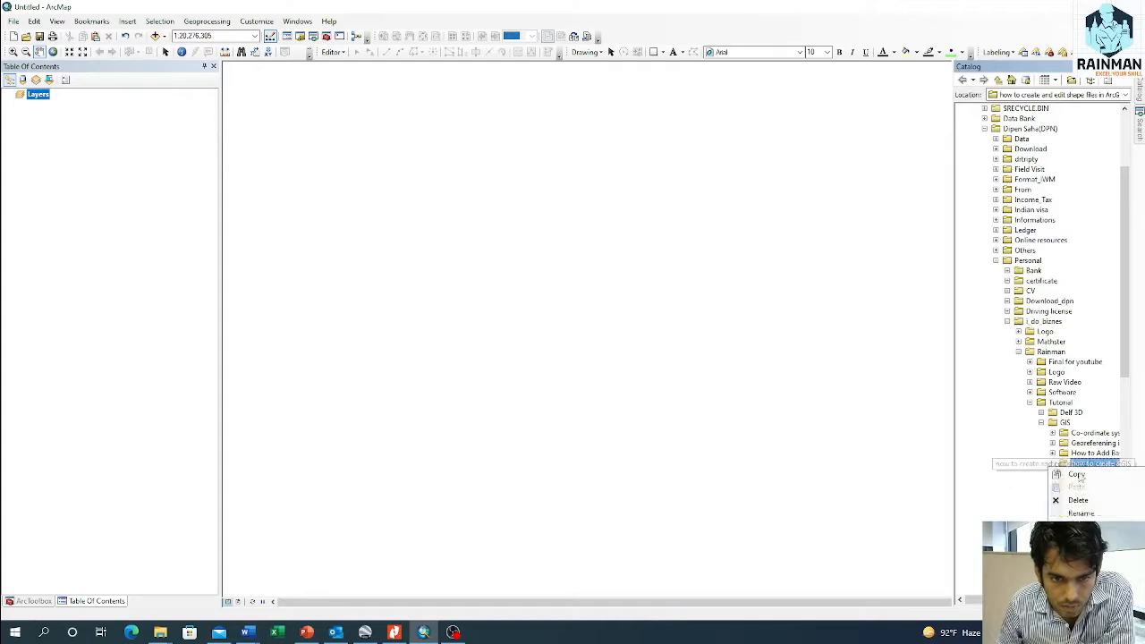
mouse_move(1077, 543)
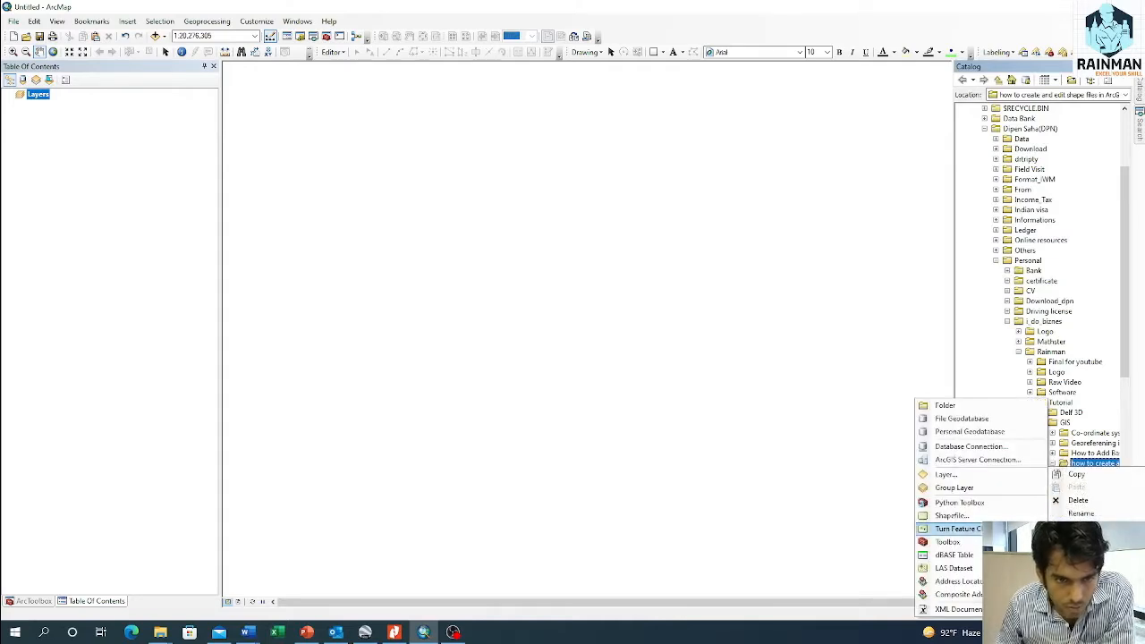
left_click(952, 516)
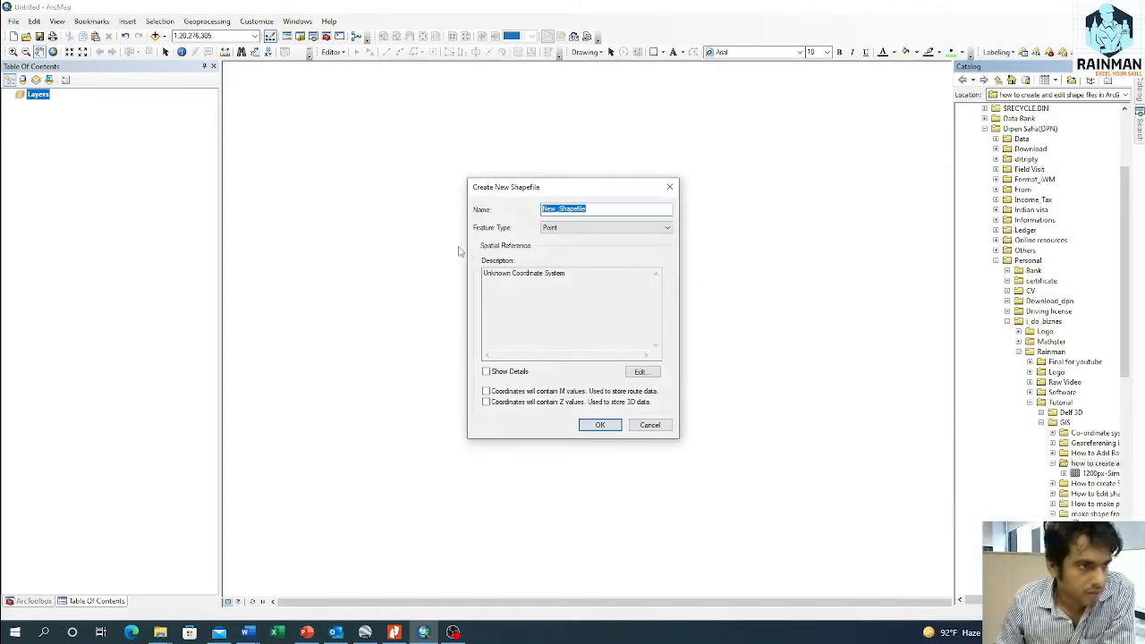
left_click(564, 229)
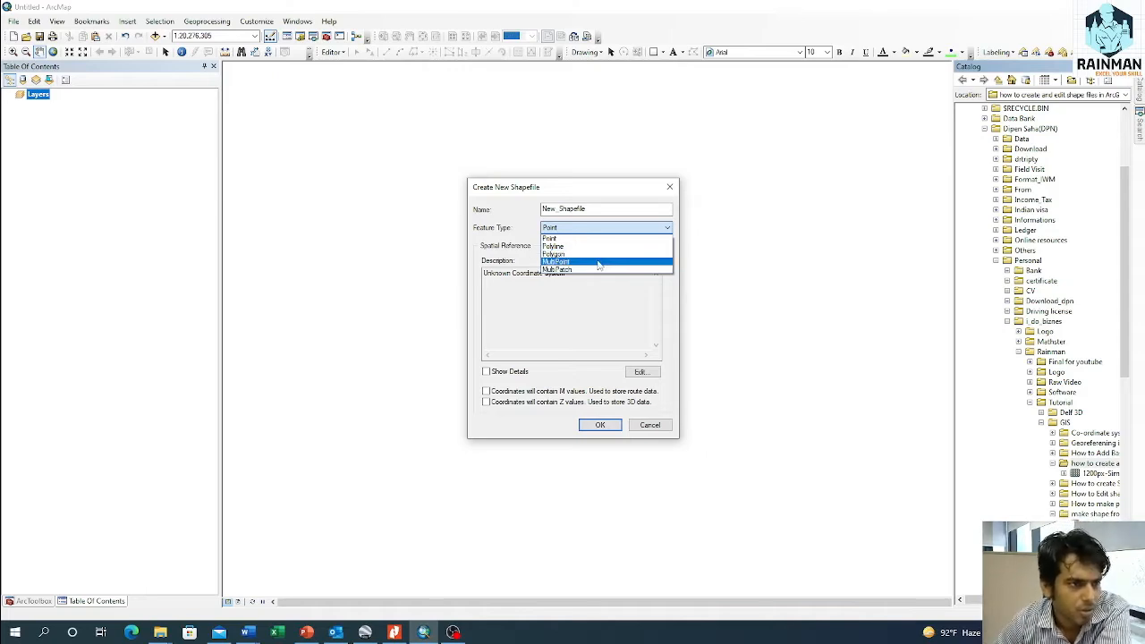
left_click(557, 240)
left_click(637, 370)
left_click(504, 224)
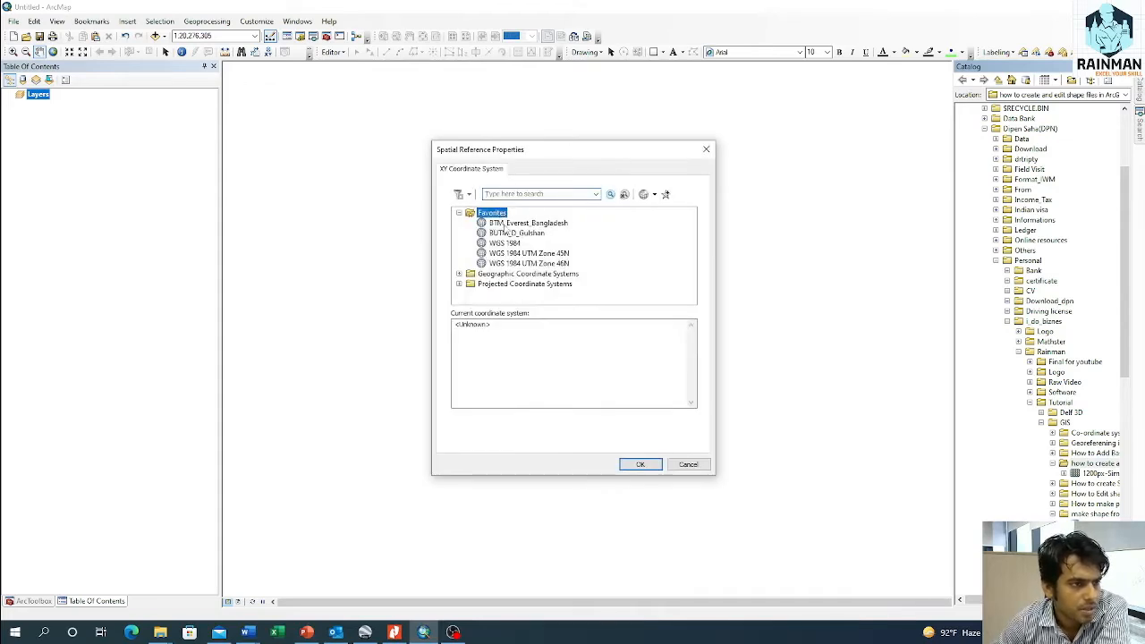
left_click(653, 465)
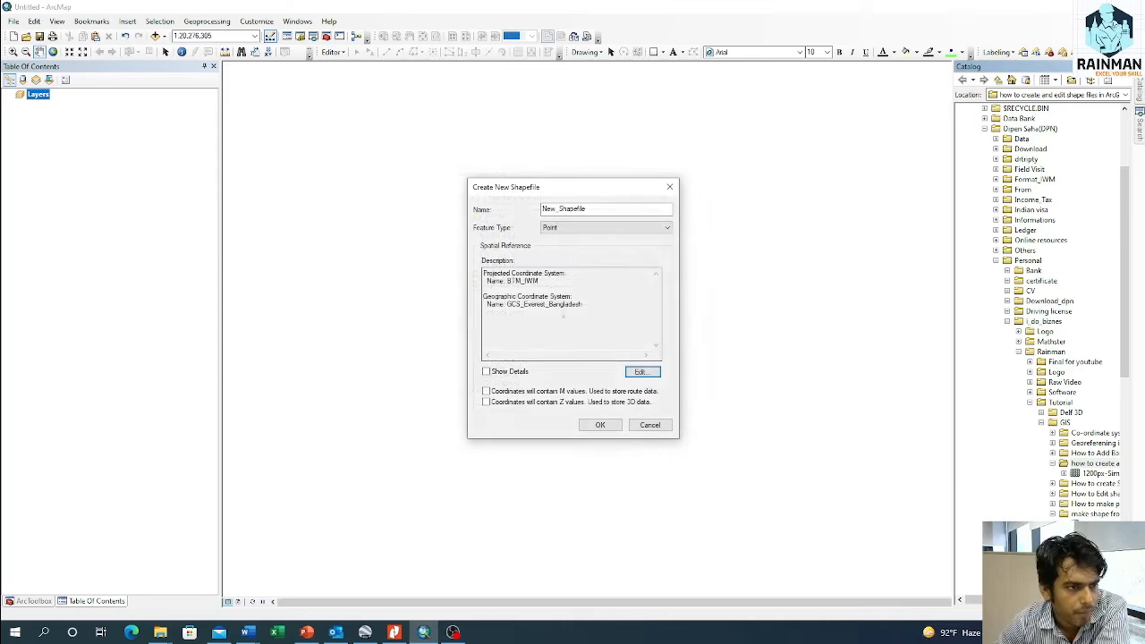
left_click(609, 425)
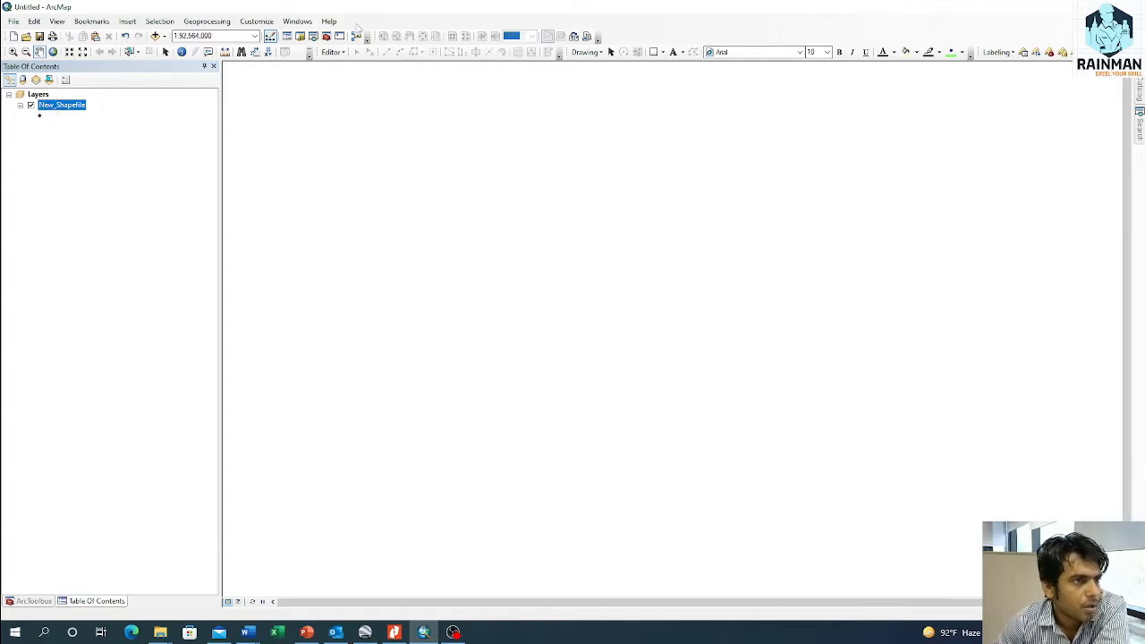
Step: Start an edit session on the New_Shapefile layer and activate its point template for creating features
right_click(68, 108)
mouse_move(102, 311)
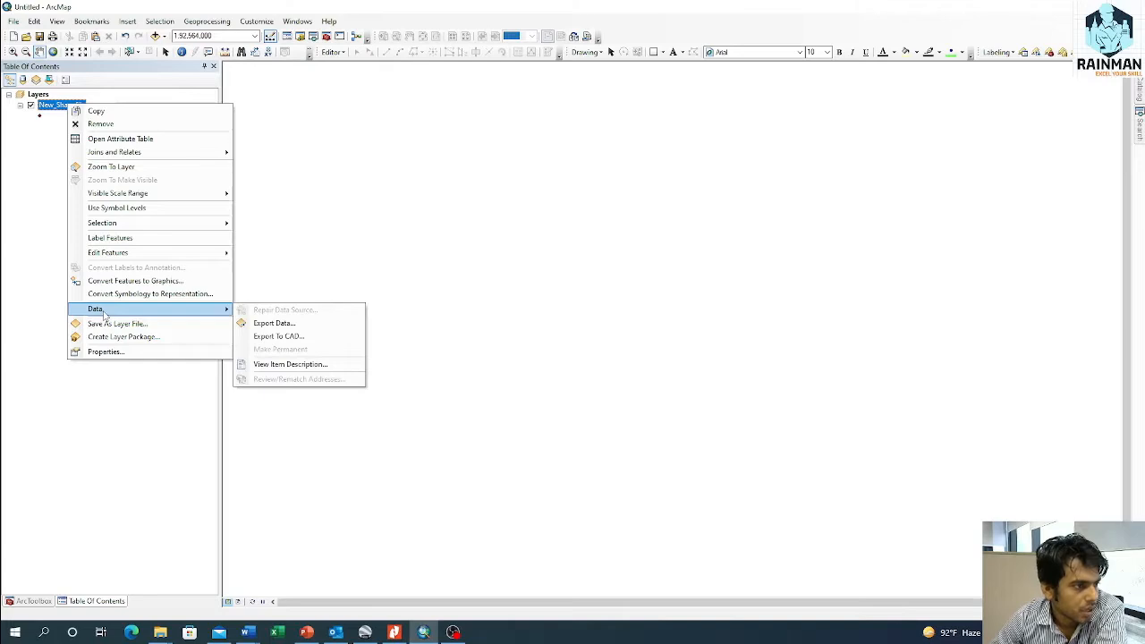
mouse_move(129, 255)
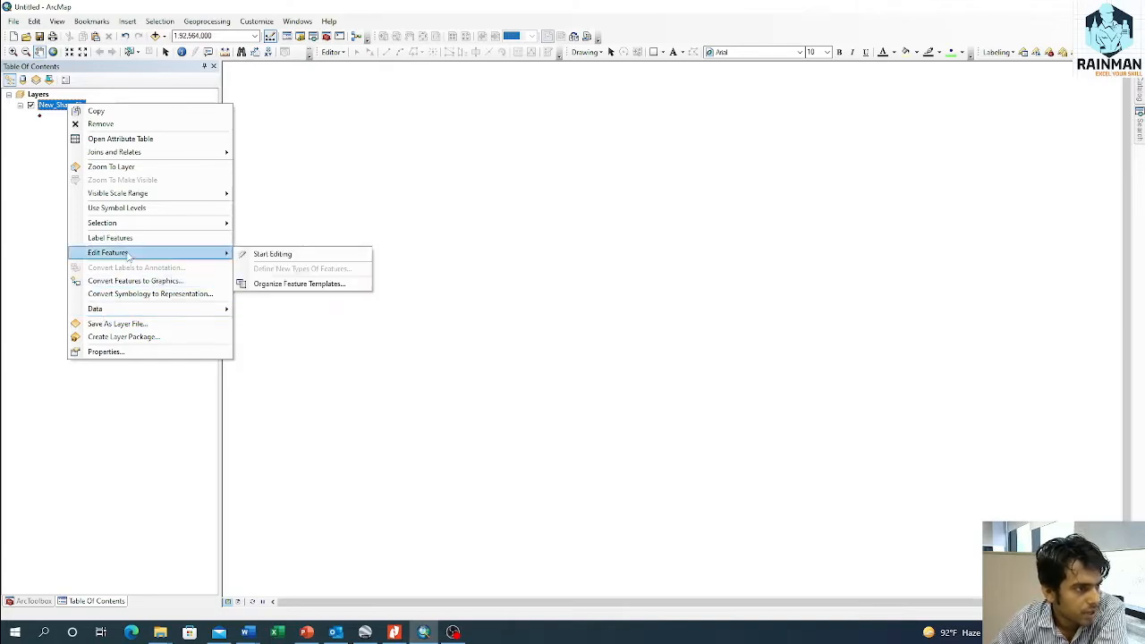
left_click(288, 256)
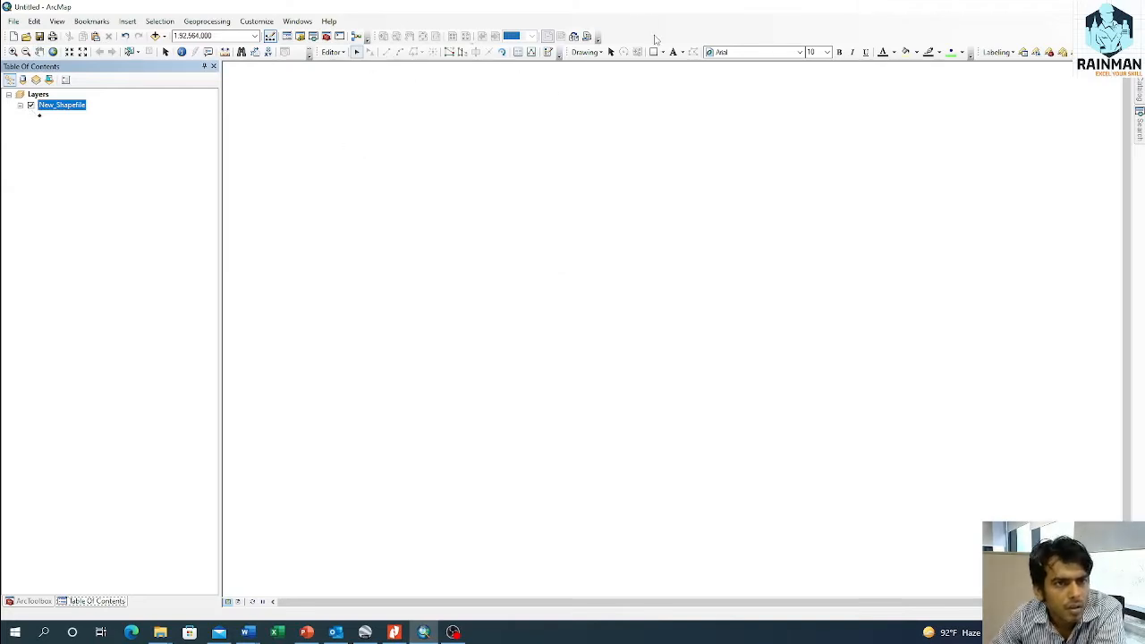
left_click(53, 108)
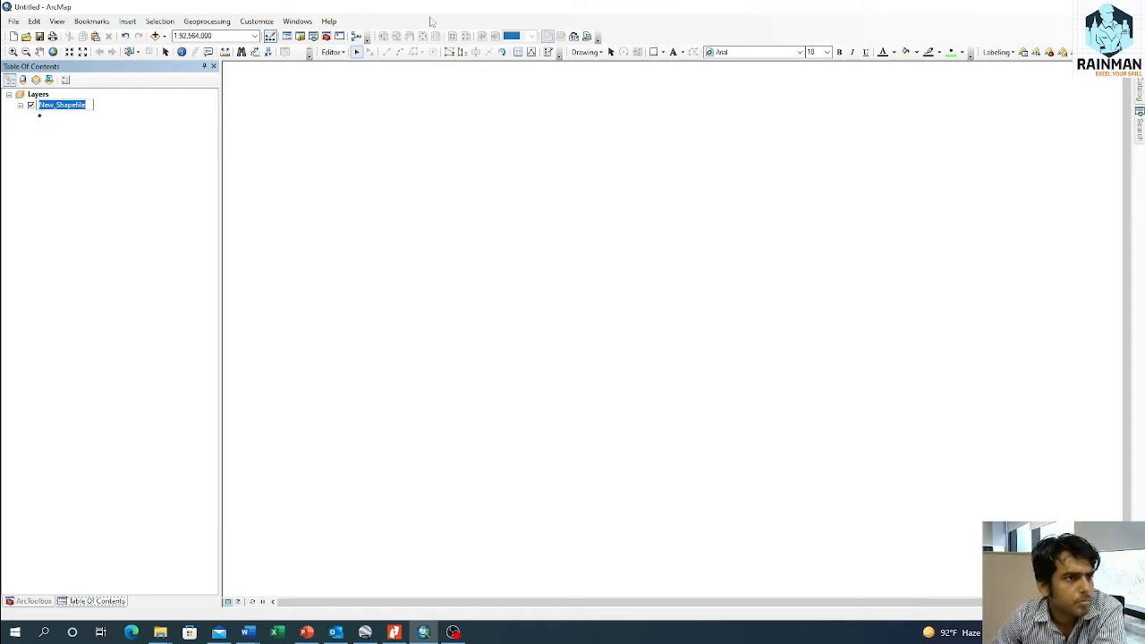
left_click(548, 52)
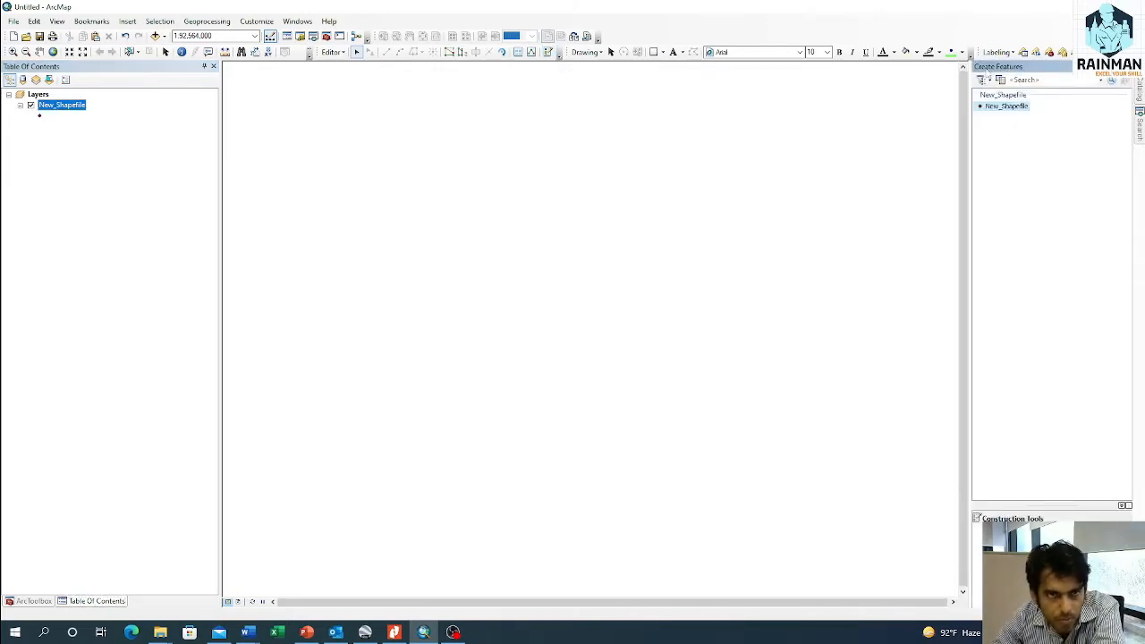
left_click(995, 107)
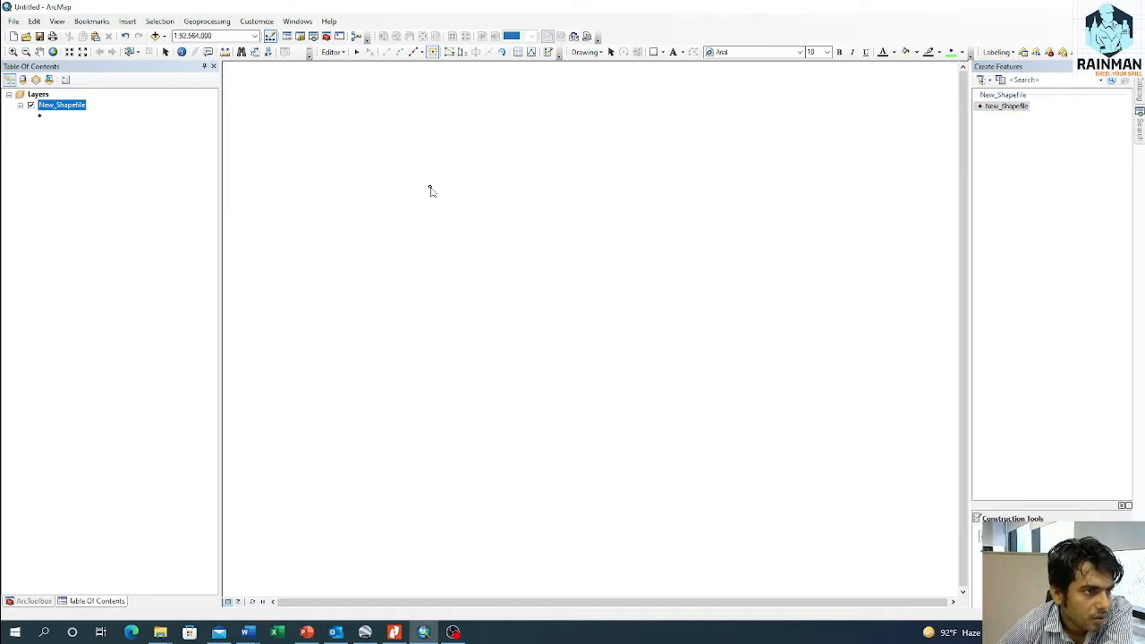
Step: Place eleven points scattered across the map in the New_Shapefile layer
left_click(458, 150)
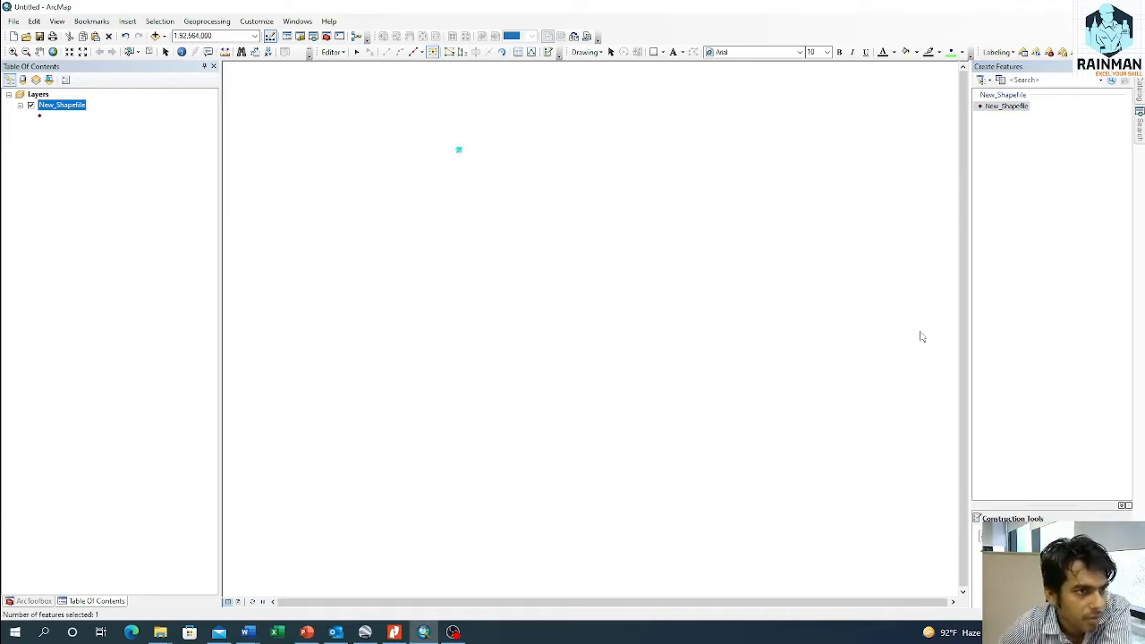
left_click(760, 441)
left_click(782, 214)
left_click(554, 353)
left_click(586, 241)
left_click(843, 349)
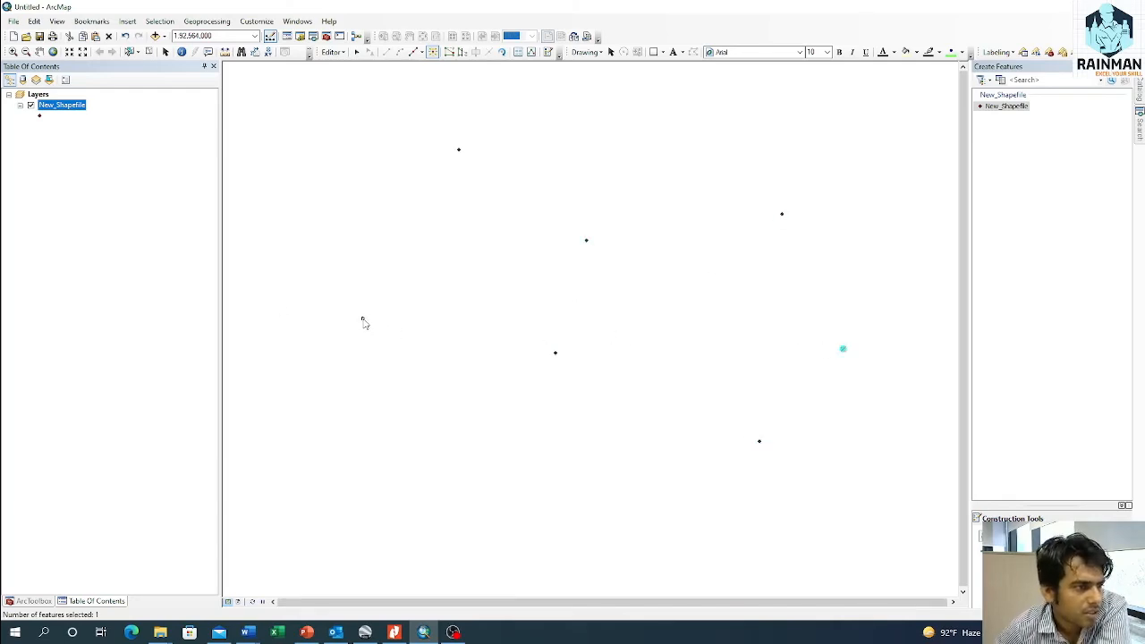
left_click(344, 283)
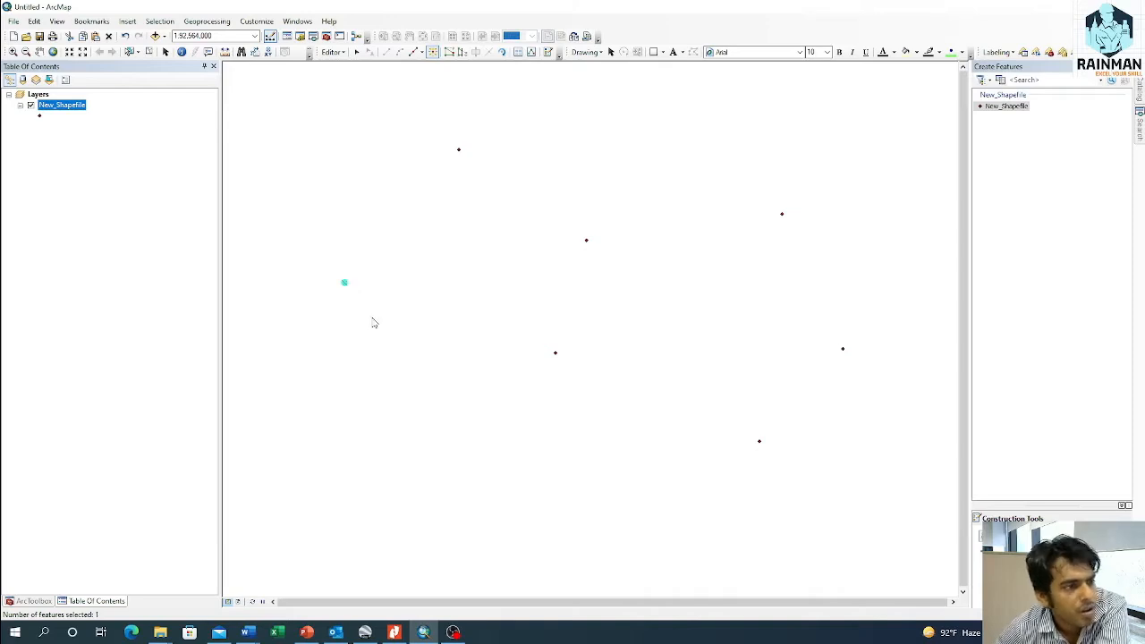
left_click(665, 468)
left_click(722, 364)
left_click(382, 455)
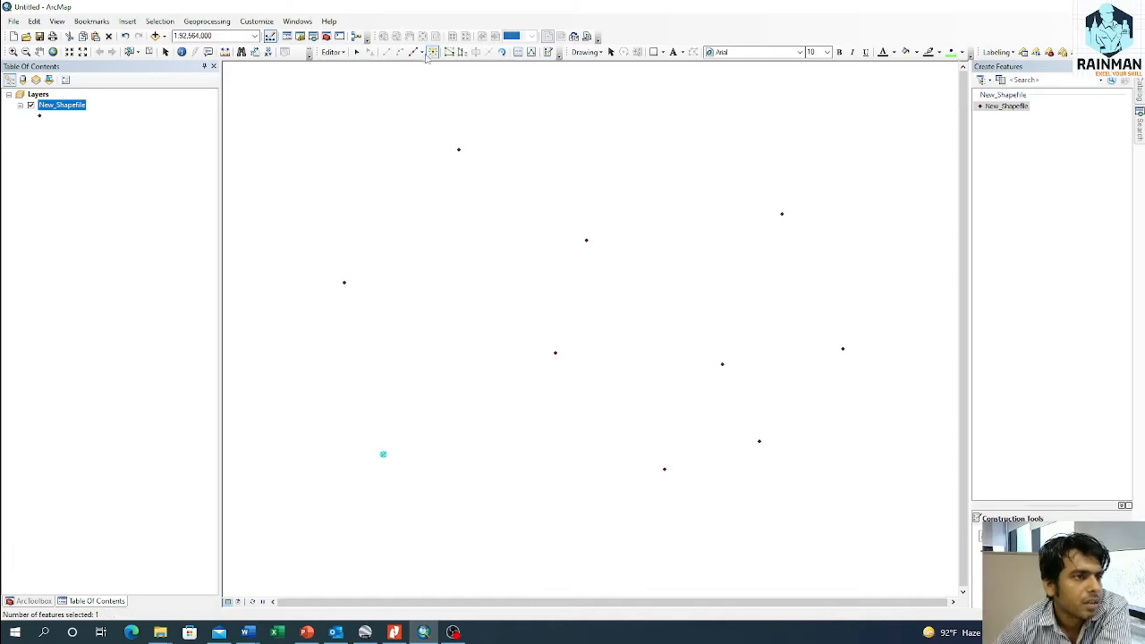
left_click(533, 276)
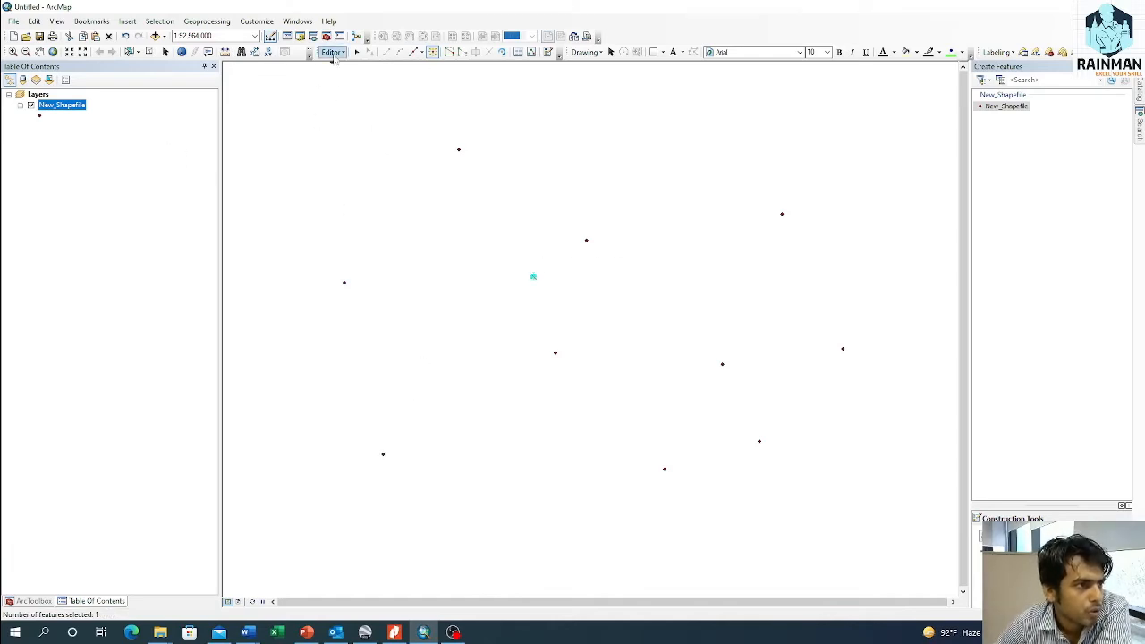
Step: Save the point edits and stop the edit session
left_click(332, 52)
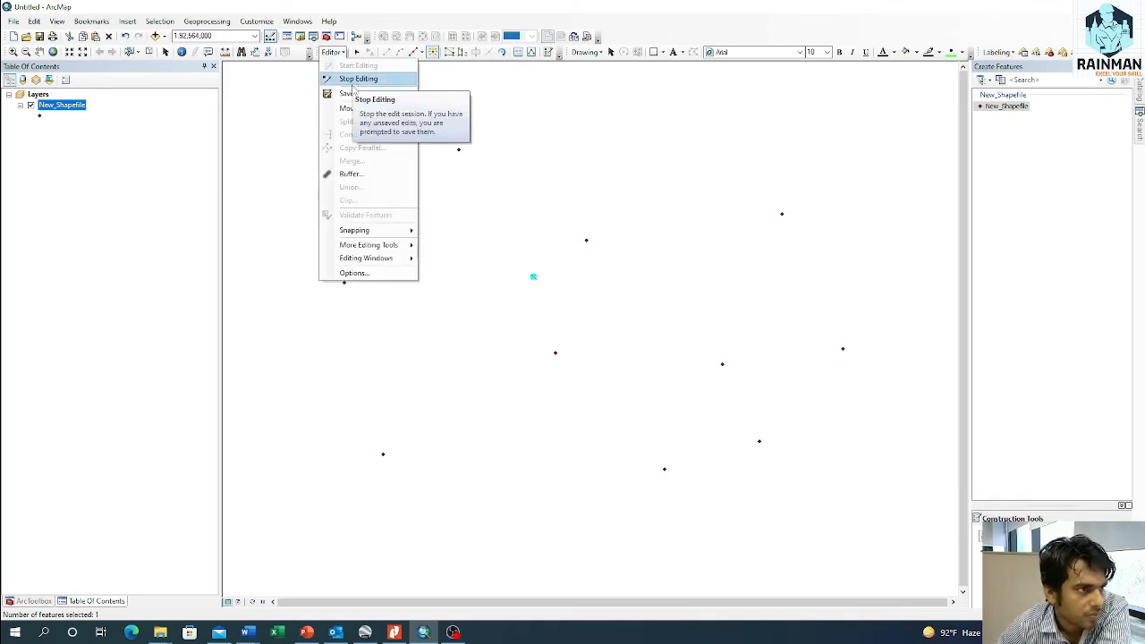
left_click(354, 93)
left_click(332, 52)
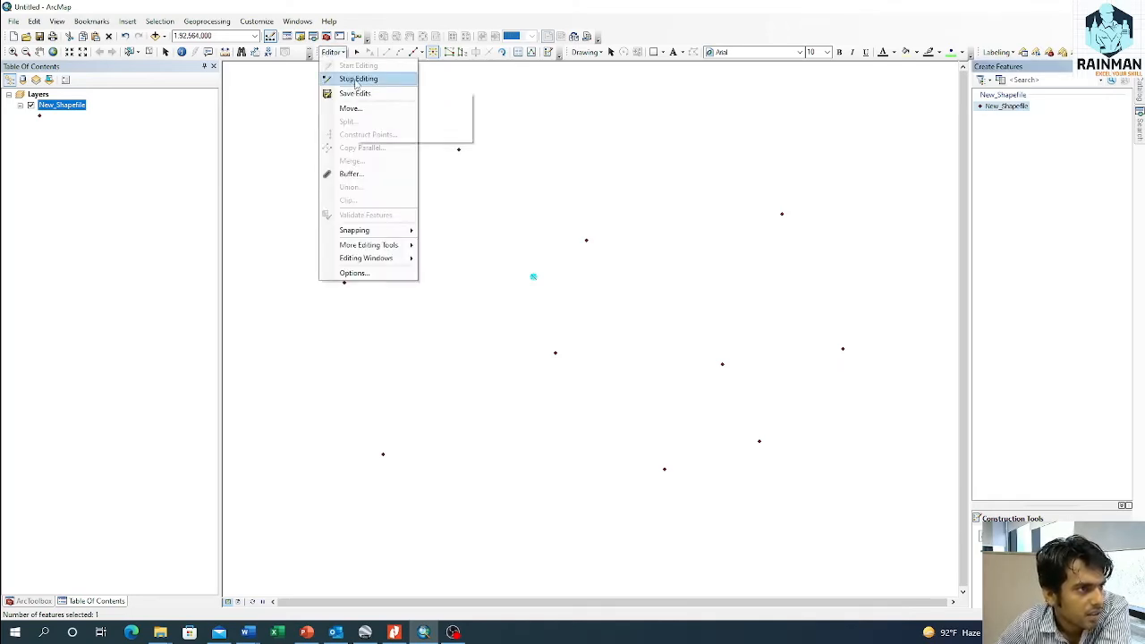
left_click(356, 79)
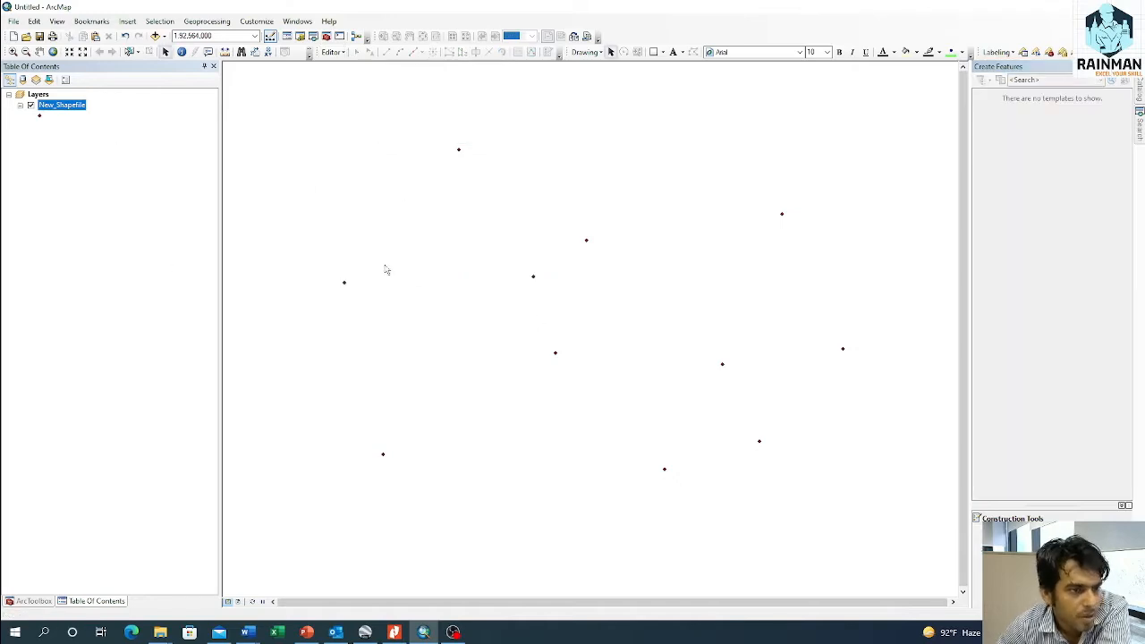
right_click(70, 106)
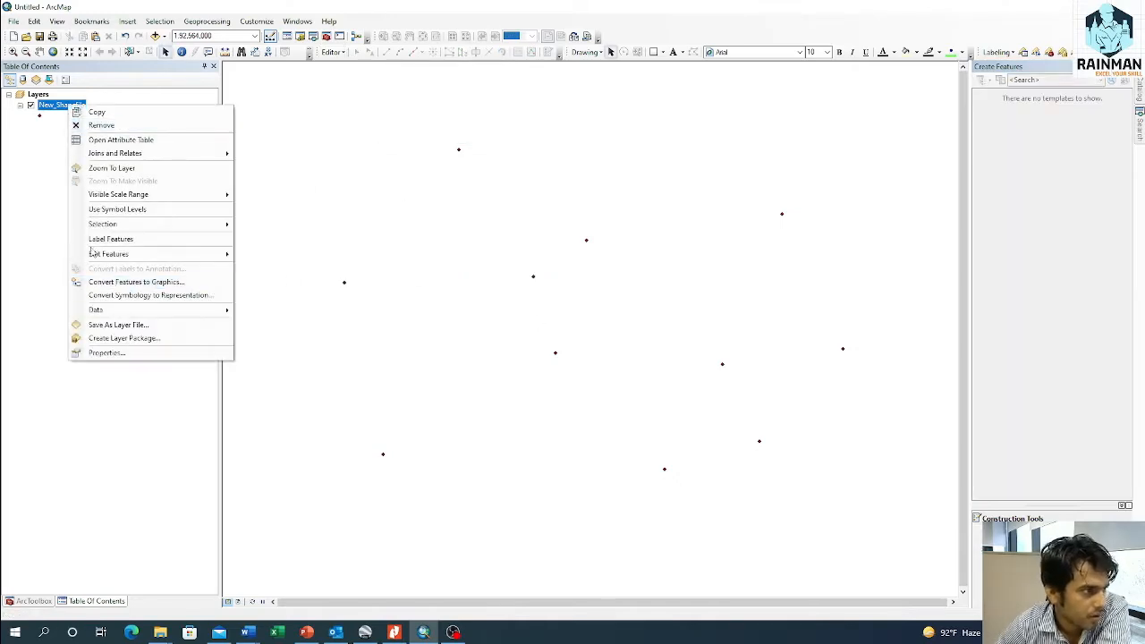
left_click(156, 83)
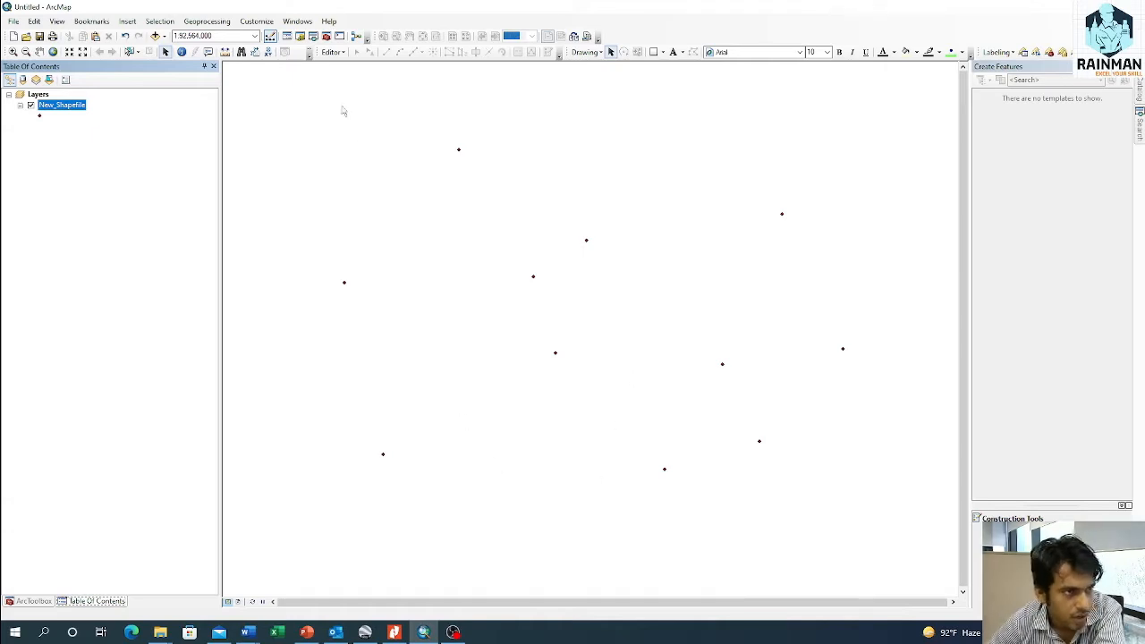
left_click_drag(671, 365, 685, 284)
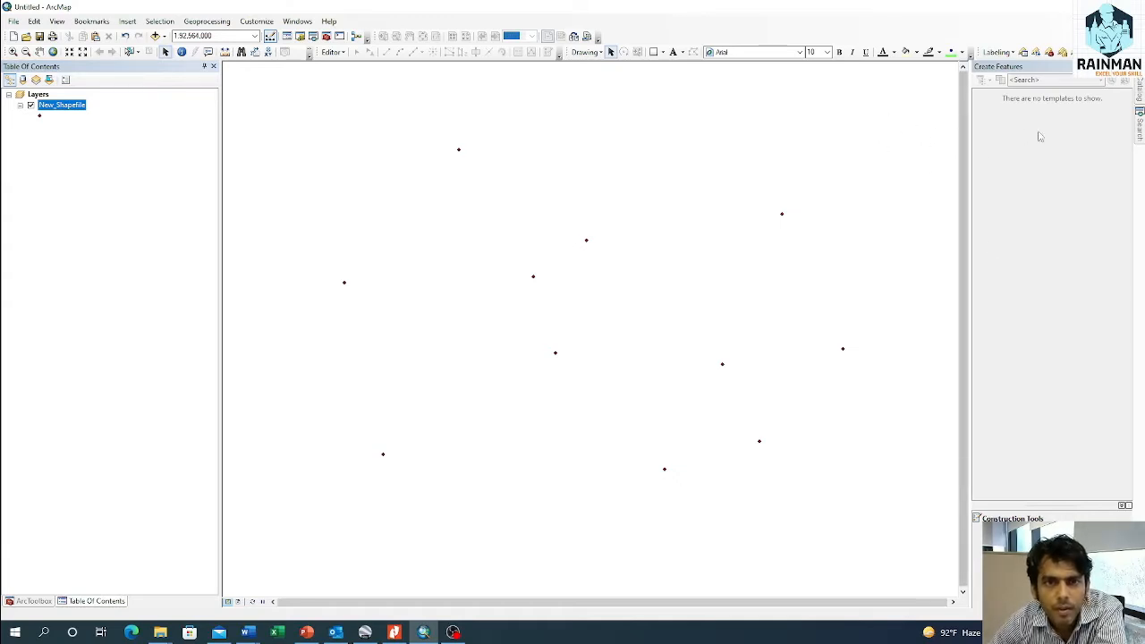
left_click(1139, 129)
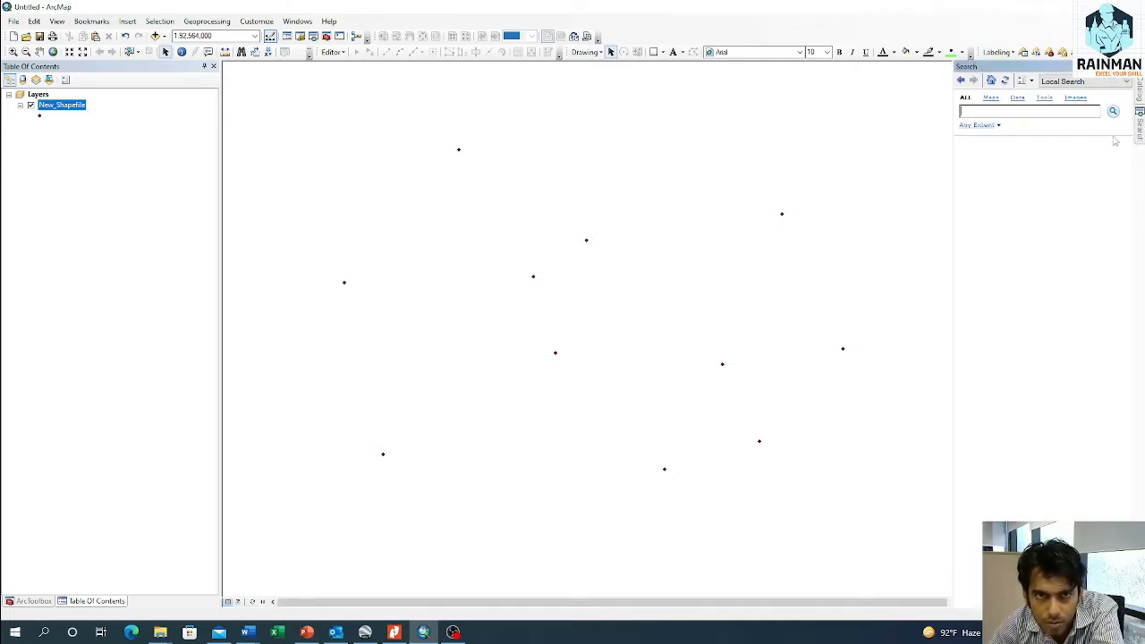
Step: Start a new polyline shapefile named River in the "how to create and edit shape files in ArcGIS" folder
left_click(1141, 92)
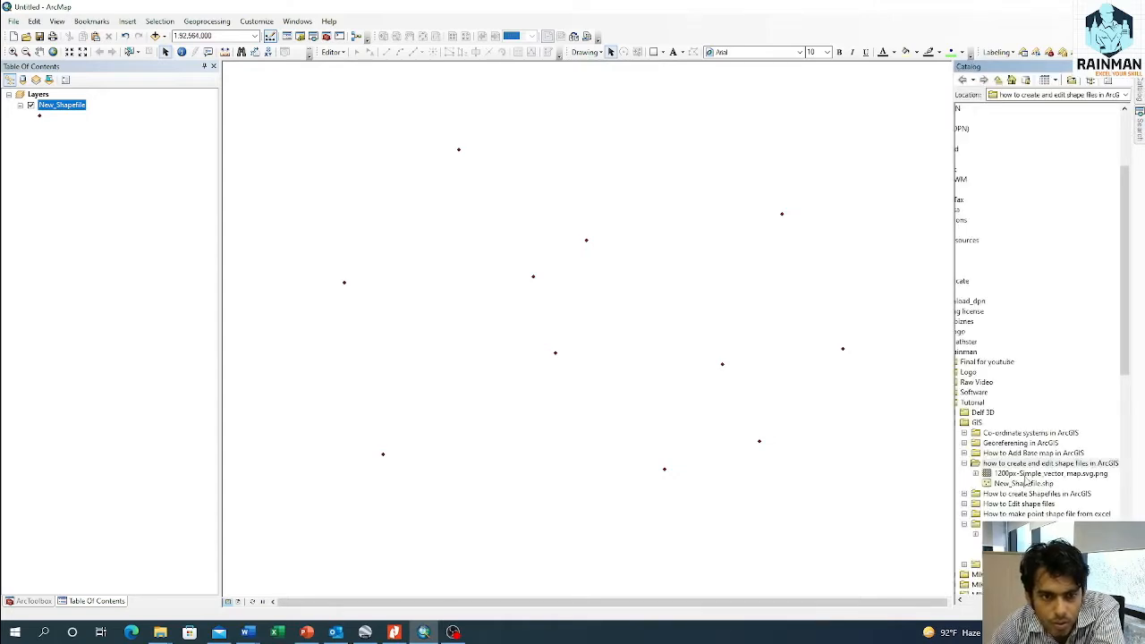
right_click(1009, 465)
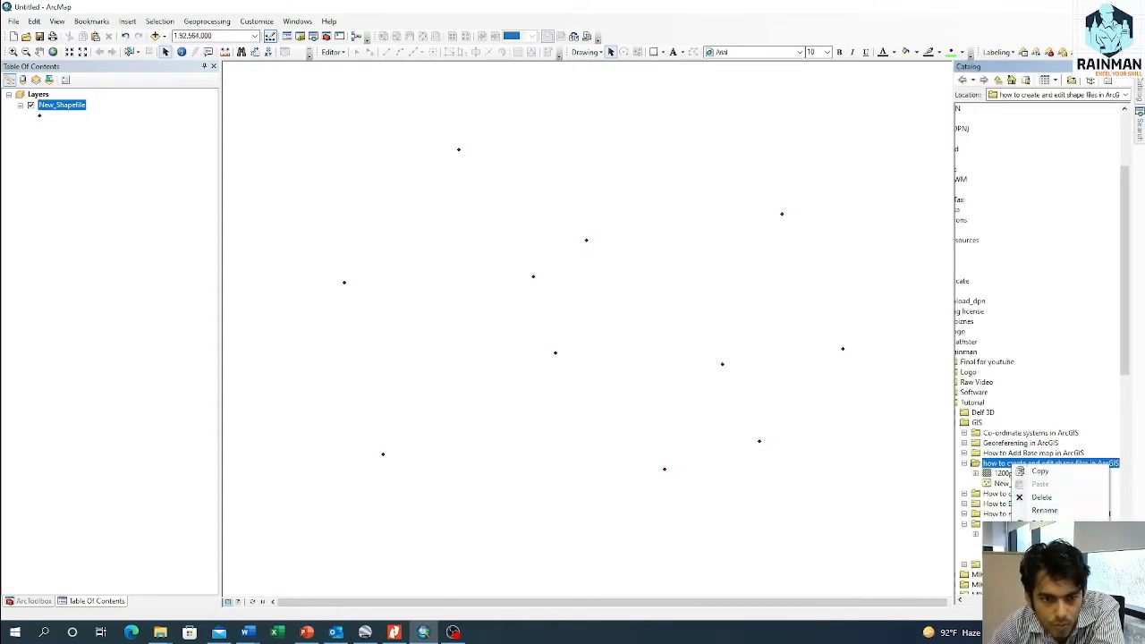
mouse_move(1029, 525)
left_click(913, 521)
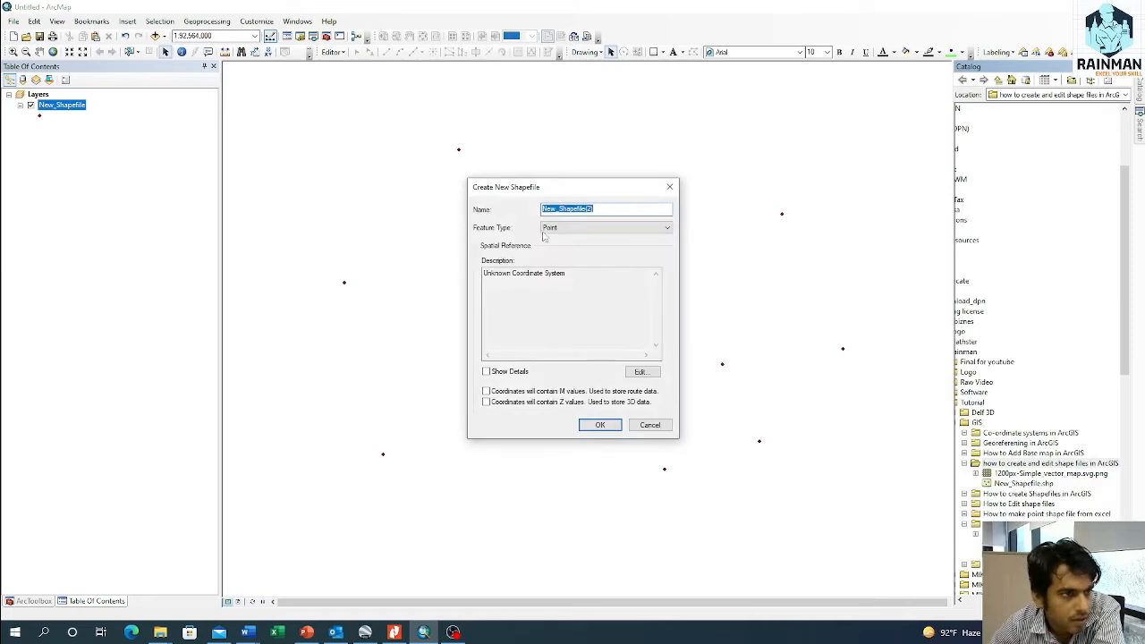
left_click(573, 227)
left_click(572, 238)
double_click(608, 208)
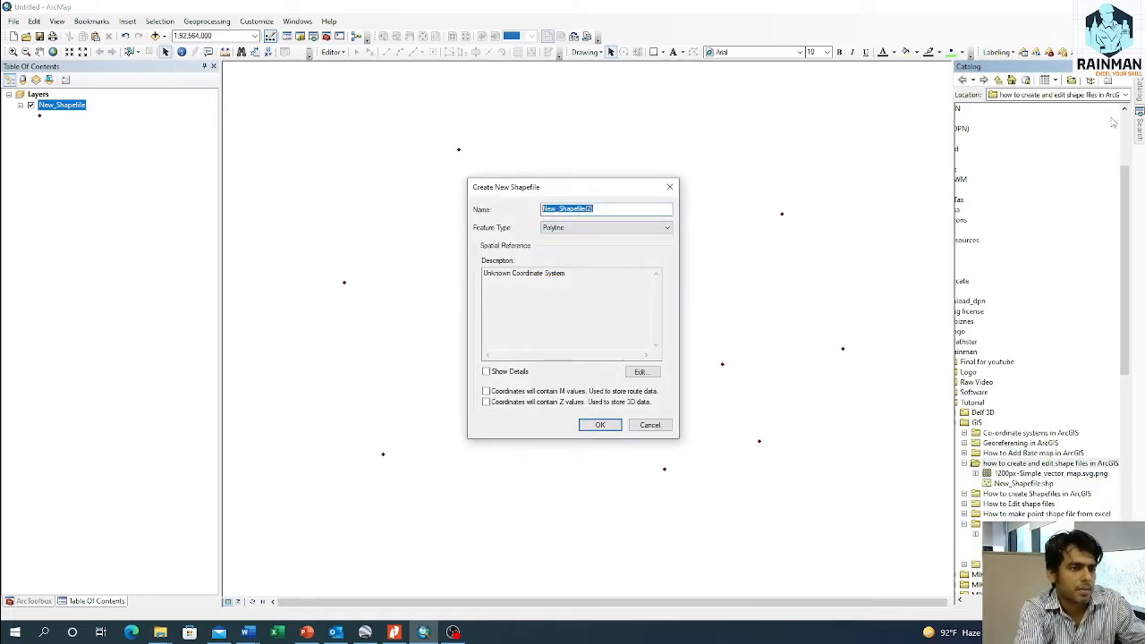
type("river")
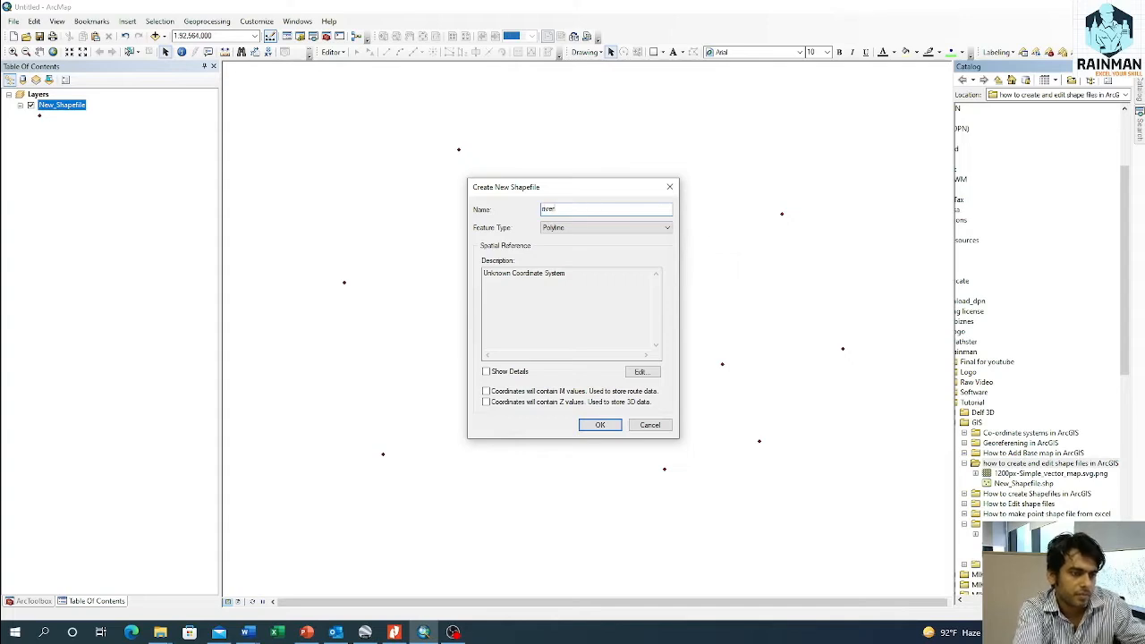
type("iv")
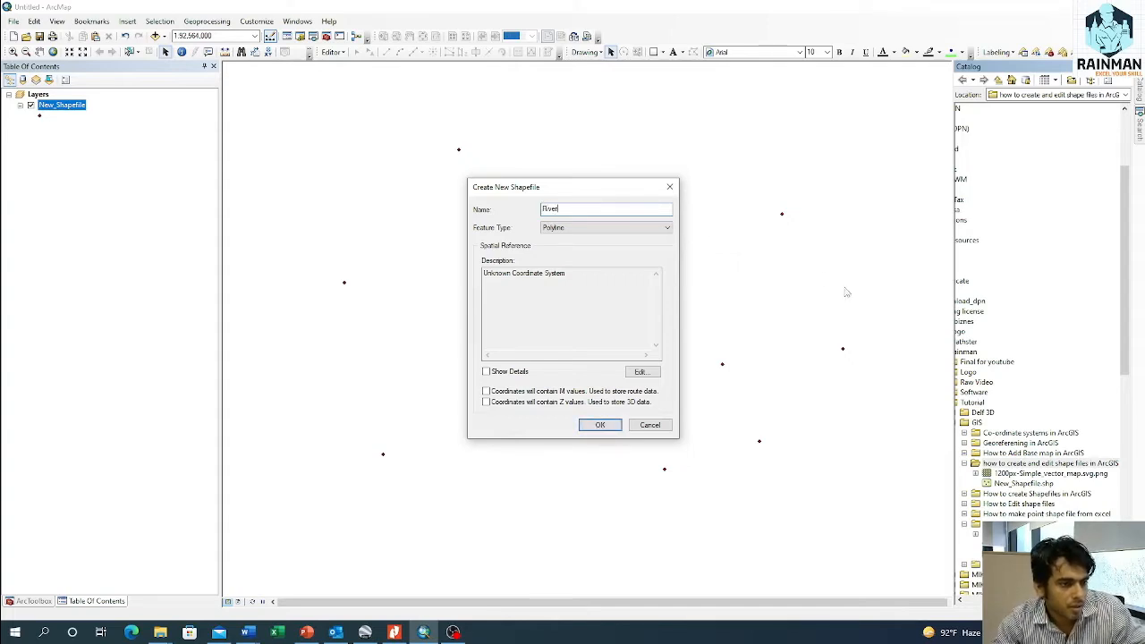
Step: Assign the BTM_Everest_Bangladesh coordinate system to the River shapefile and create it
left_click(642, 372)
left_click(527, 224)
left_click(639, 464)
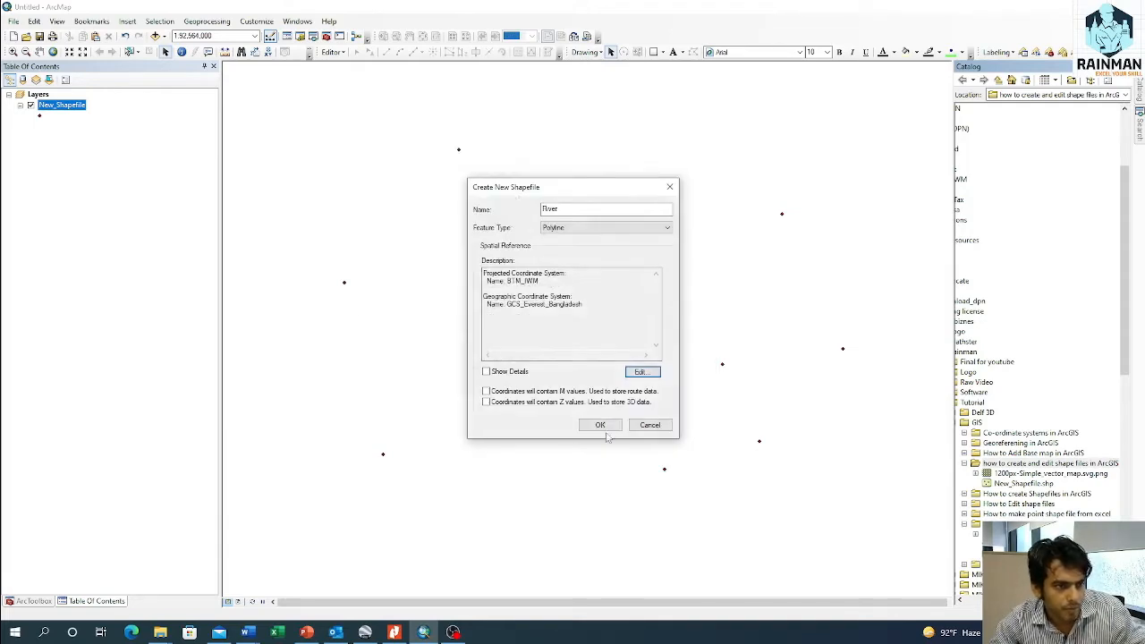
left_click(600, 425)
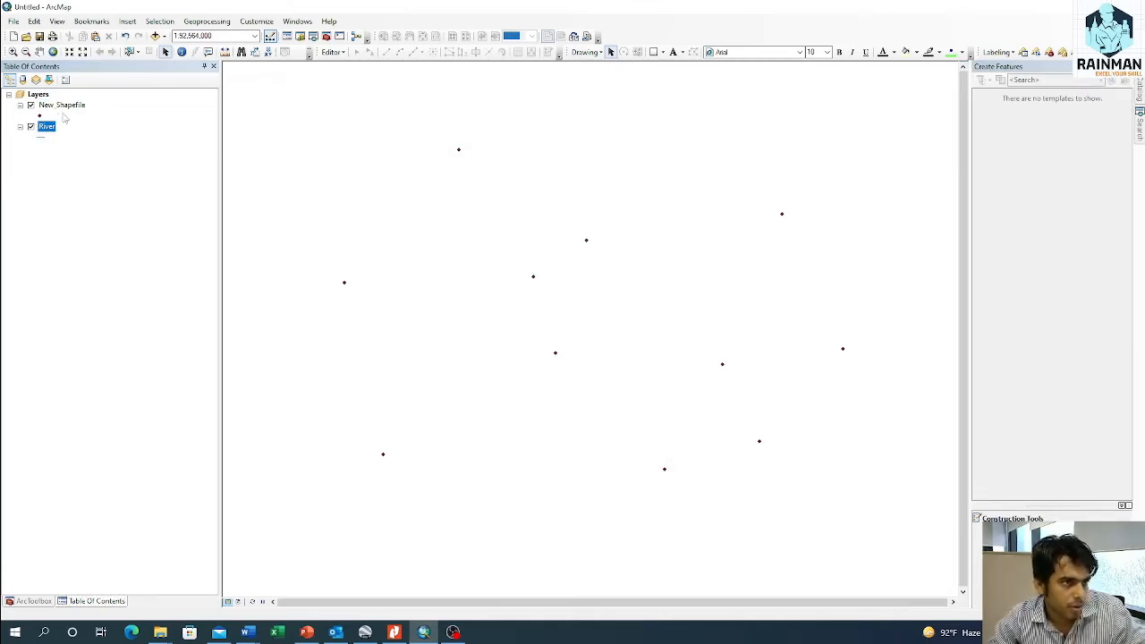
Step: Start an edit session and activate the River line template for creating features
left_click(331, 52)
left_click(355, 68)
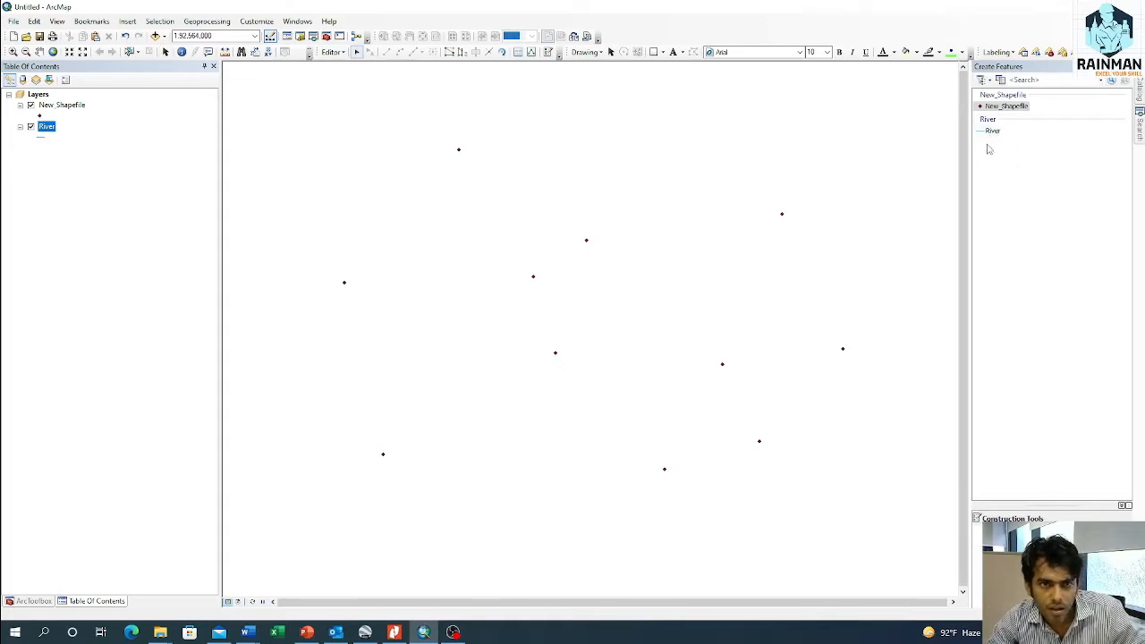
left_click(993, 132)
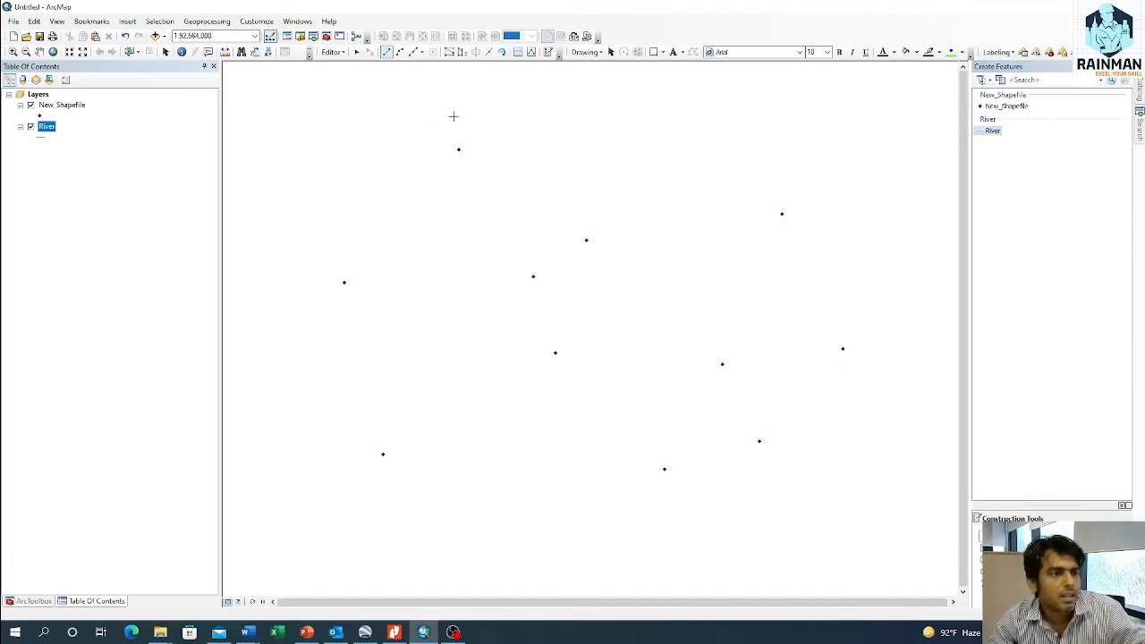
Step: Draw a winding 13-vertex river line from the map's upper right, looping through the middle, to its lower left corner
left_click(841, 93)
left_click(771, 142)
left_click(723, 221)
left_click(599, 381)
left_click(499, 471)
left_click(410, 354)
left_click(446, 236)
left_click(538, 160)
left_click(469, 105)
left_click(322, 166)
left_click(278, 351)
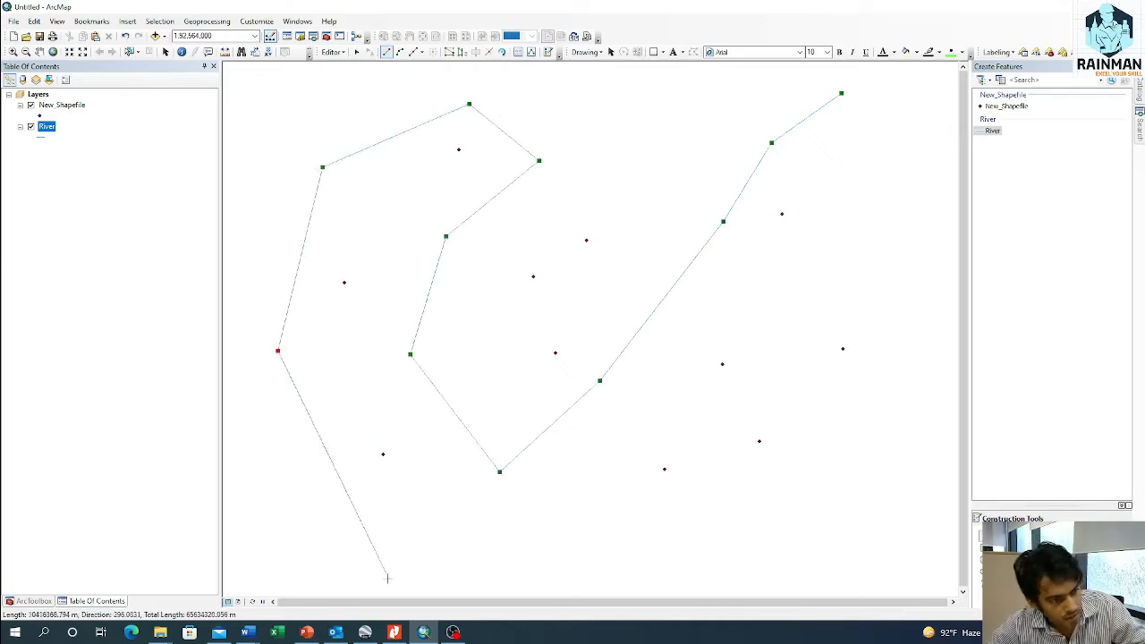
left_click(283, 519)
double_click(238, 568)
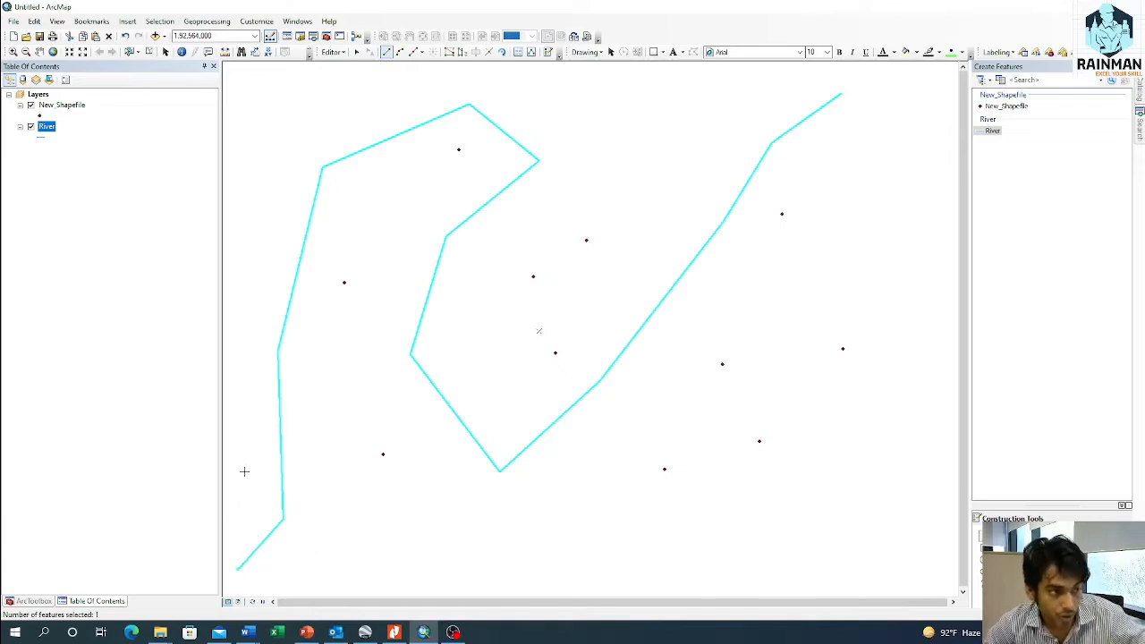
Step: Save the river line edits and stop the edit session
left_click(331, 53)
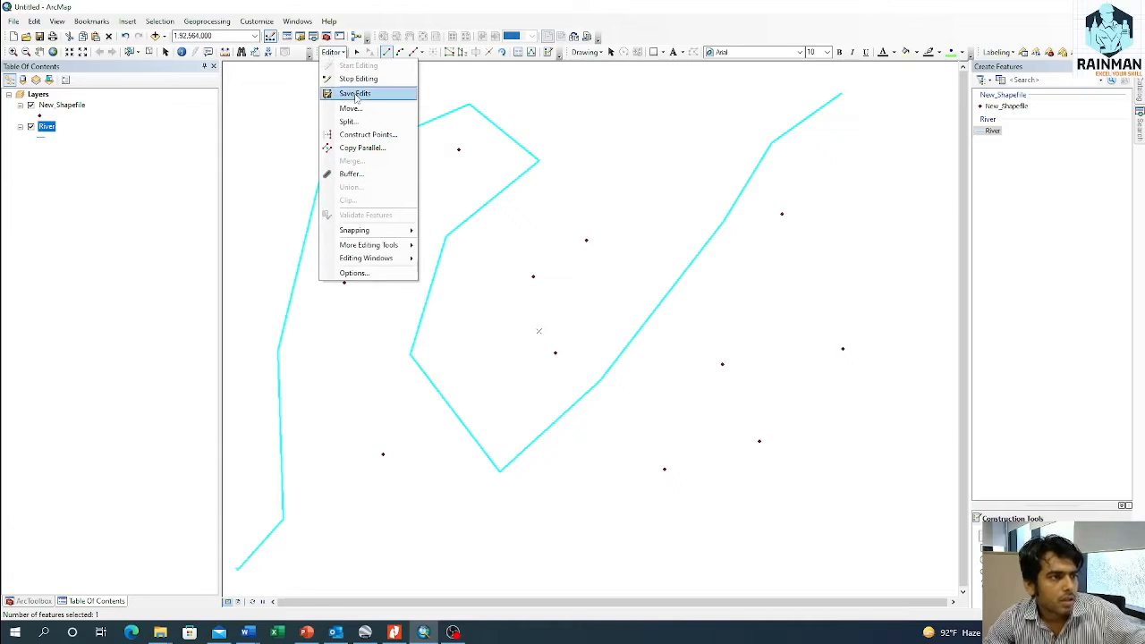
left_click(345, 93)
left_click(333, 54)
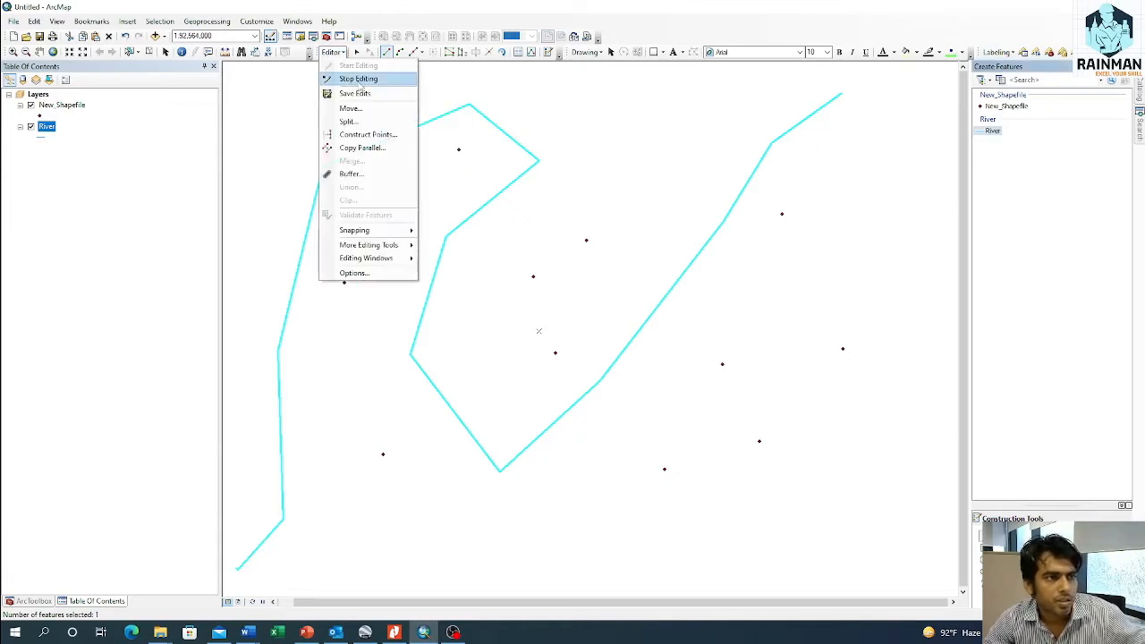
left_click(357, 79)
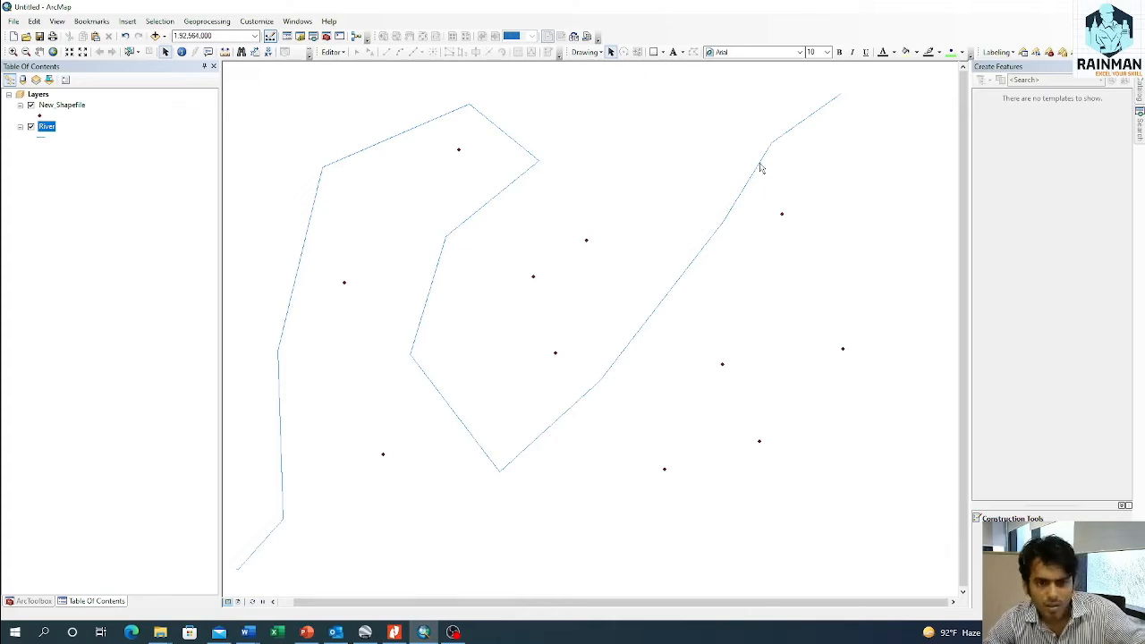
Step: Start a new polygon shapefile named Lake in the "how to create and edit shape files in ArcGIS" folder
left_click(1140, 89)
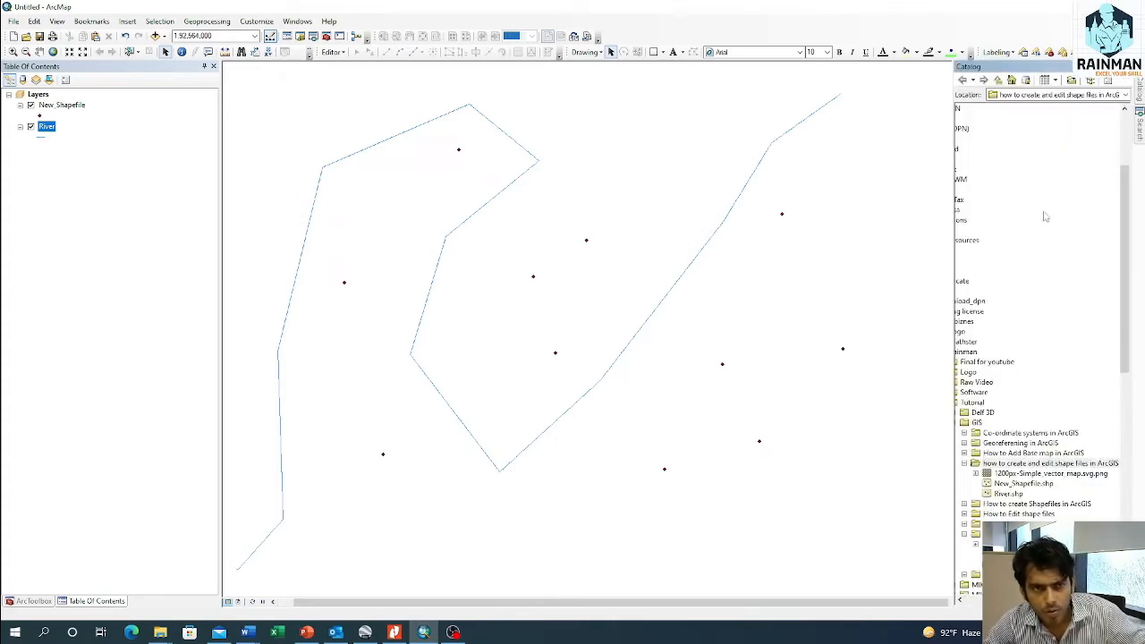
right_click(1008, 464)
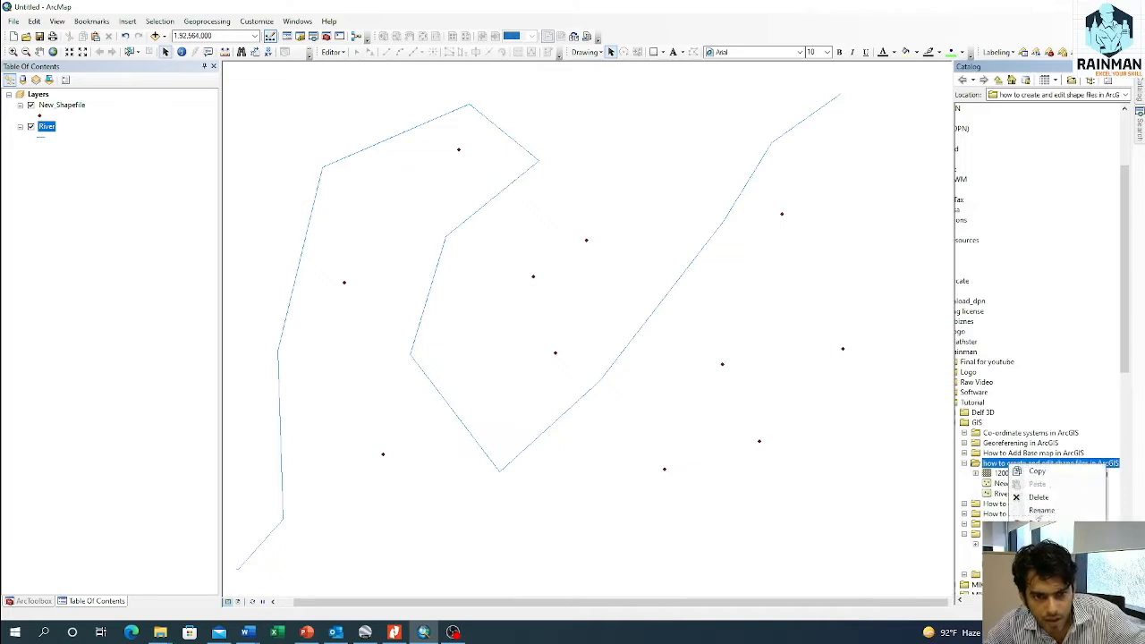
mouse_move(1038, 541)
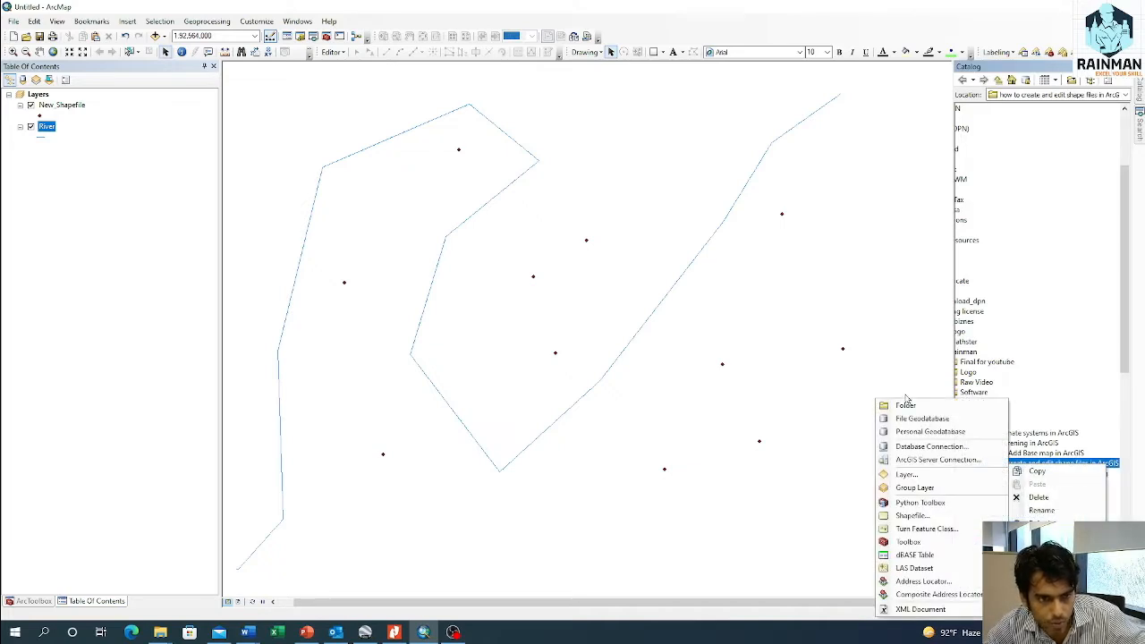
left_click(913, 516)
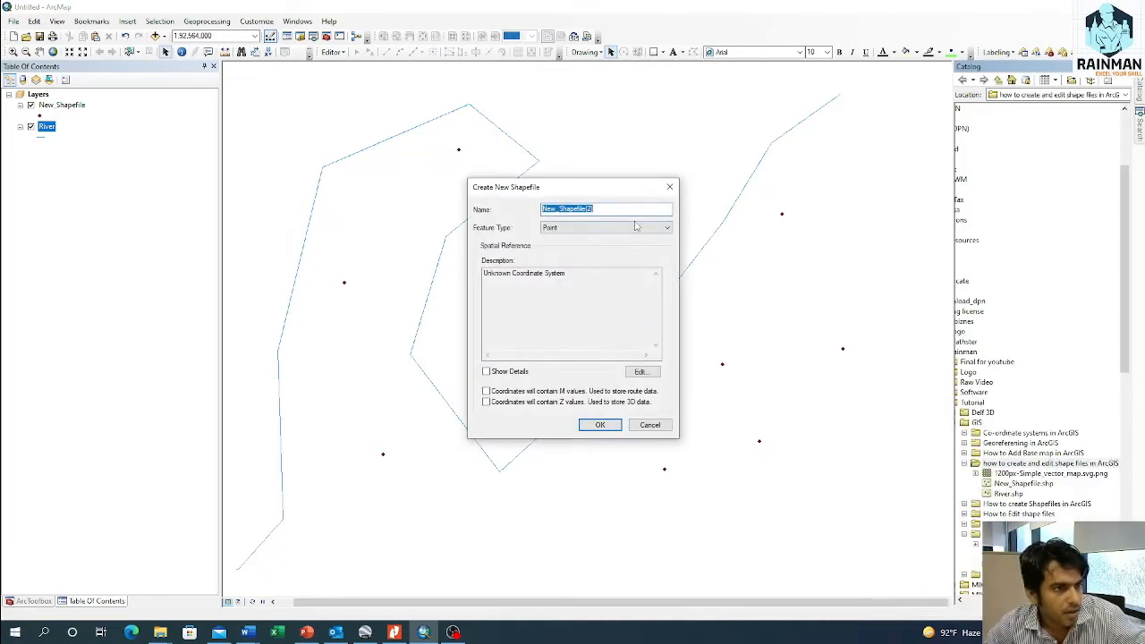
type("l")
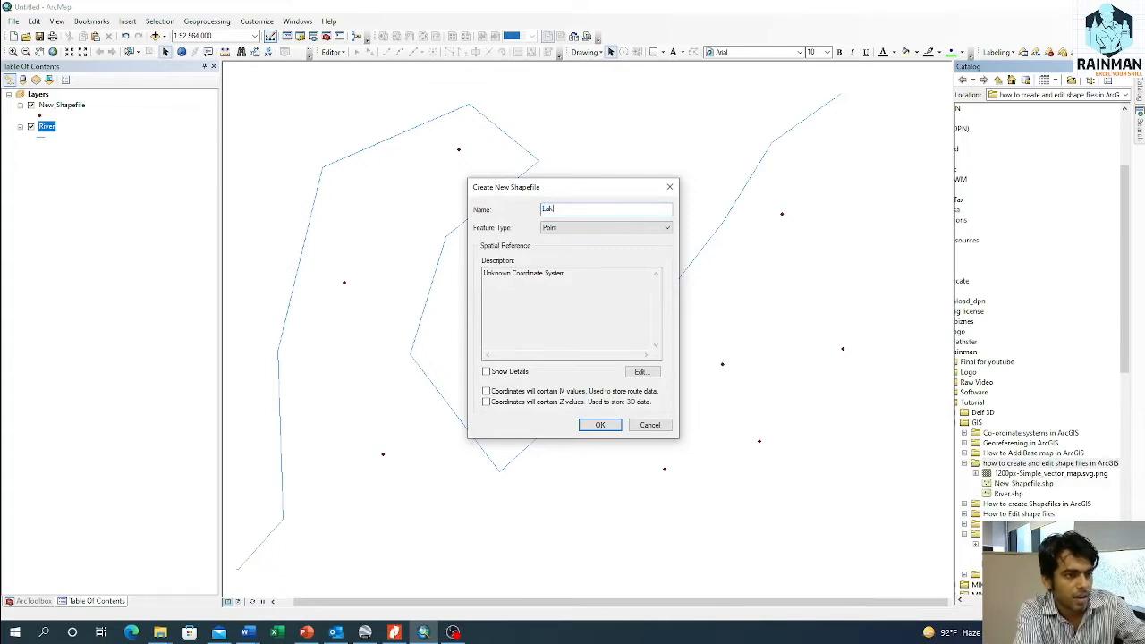
left_click(550, 229)
left_click(571, 256)
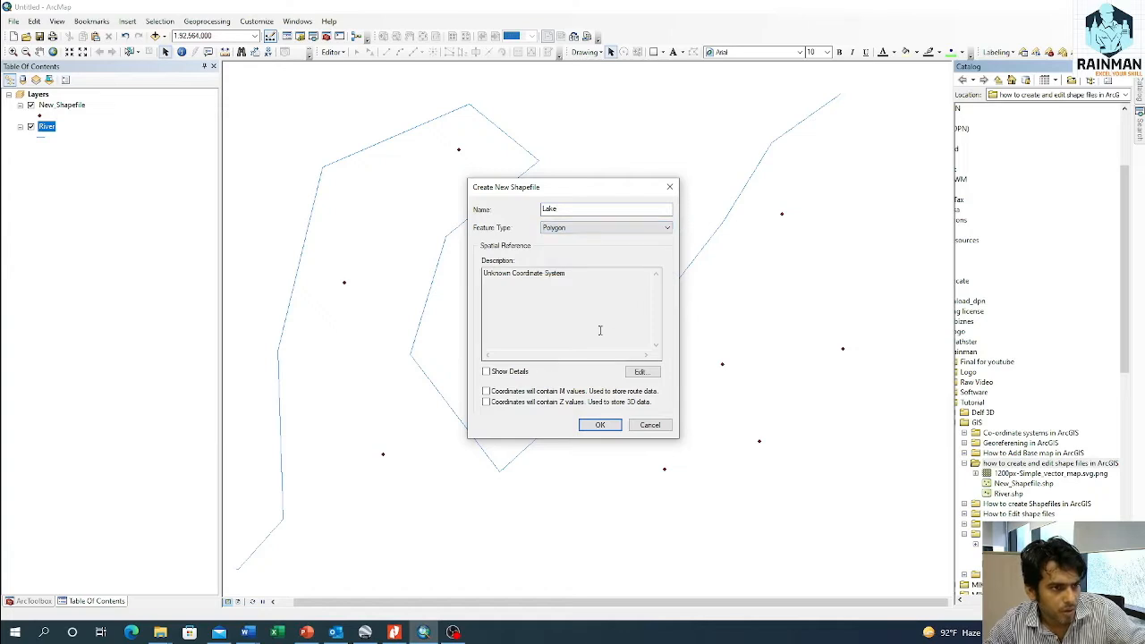
Step: Assign the BTM_Everest_Bangladesh coordinate system to the Lake shapefile and create it
left_click(641, 372)
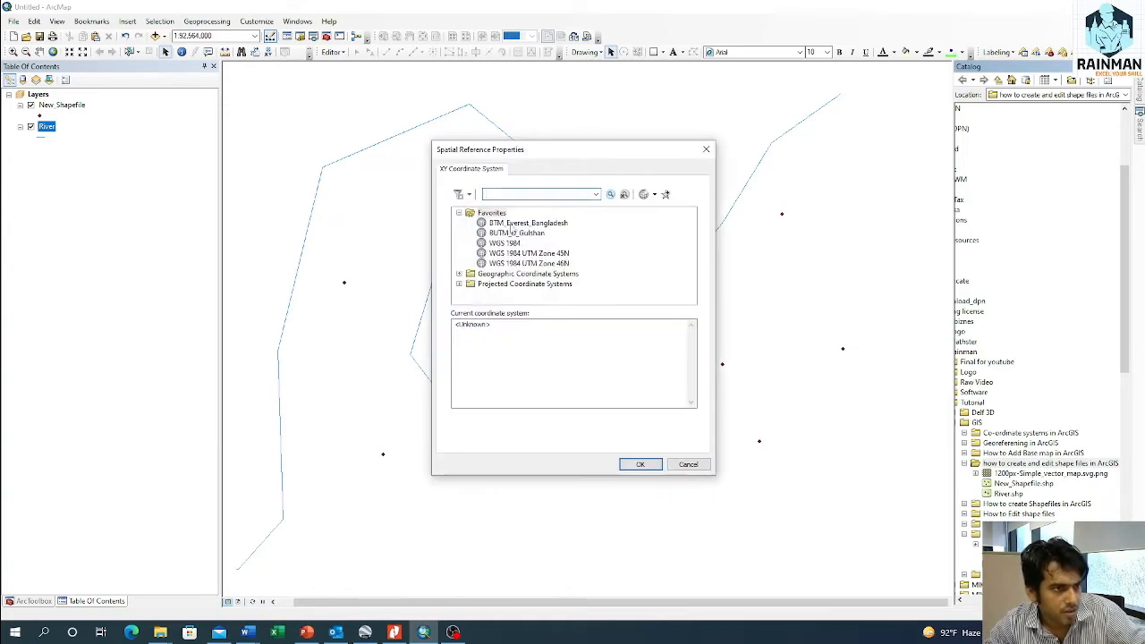
left_click(519, 223)
left_click(641, 464)
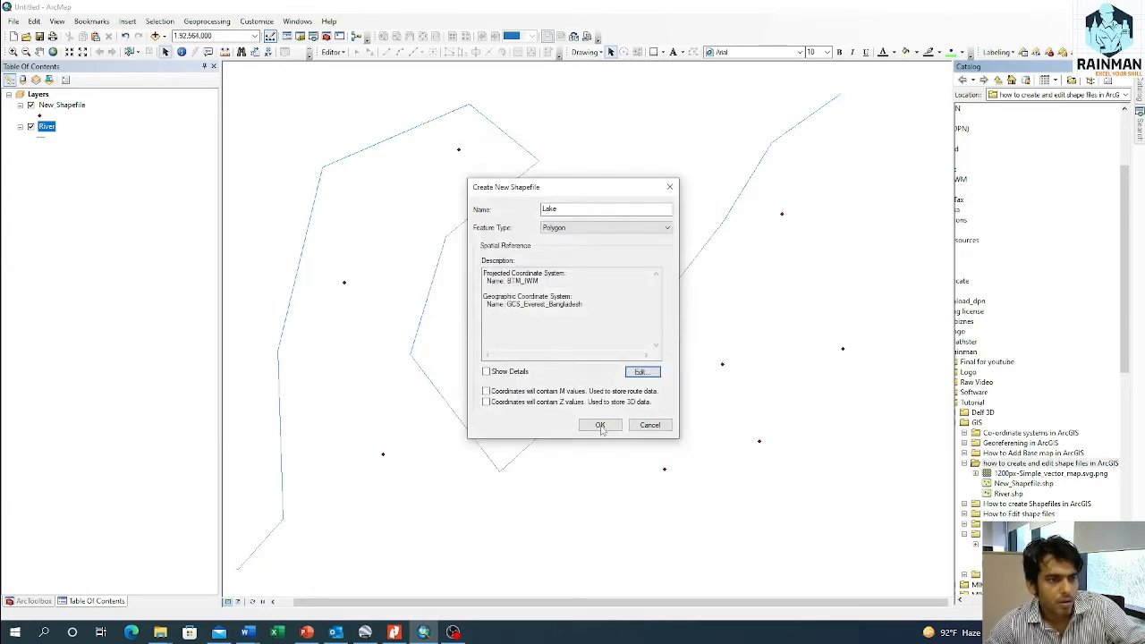
left_click(599, 428)
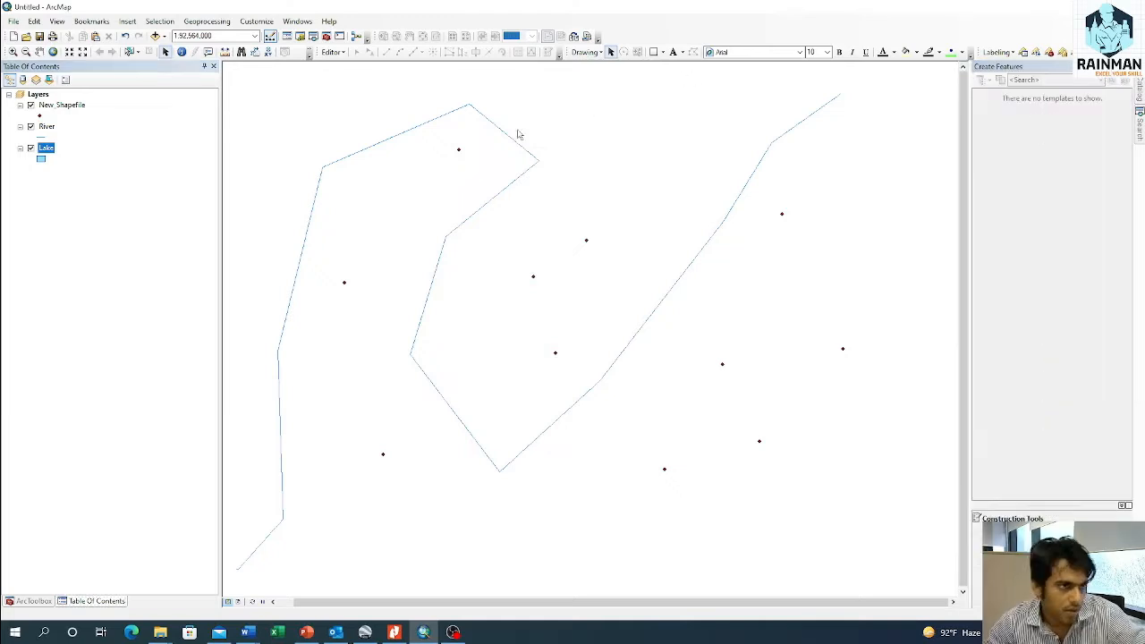
Step: Start an edit session on the Lake layer and activate its polygon template
right_click(41, 152)
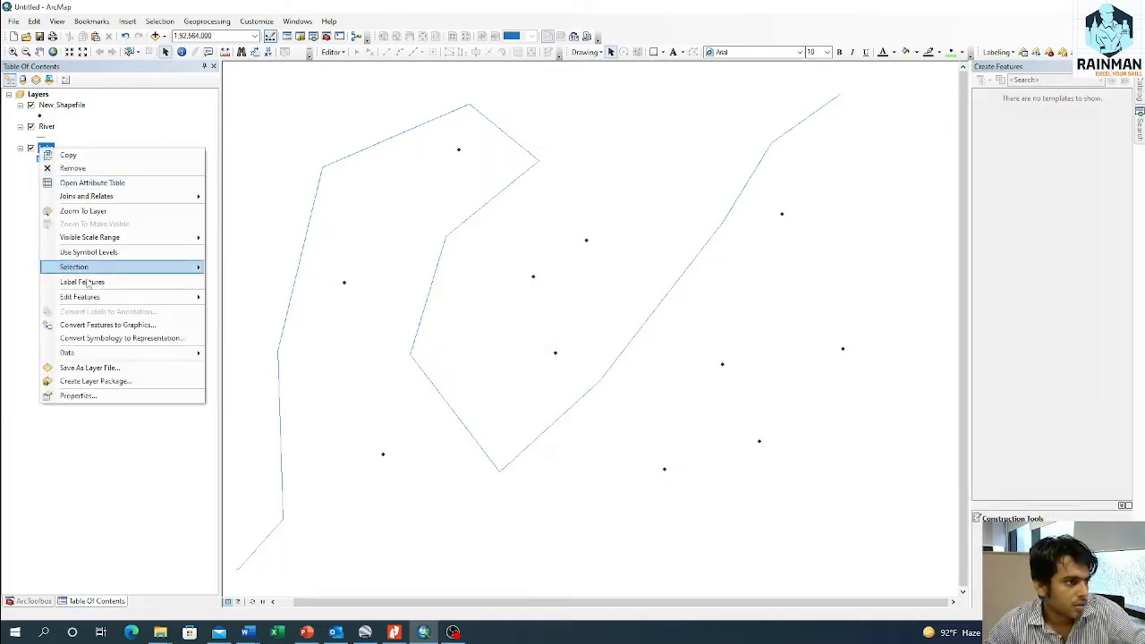
mouse_move(117, 299)
left_click(259, 299)
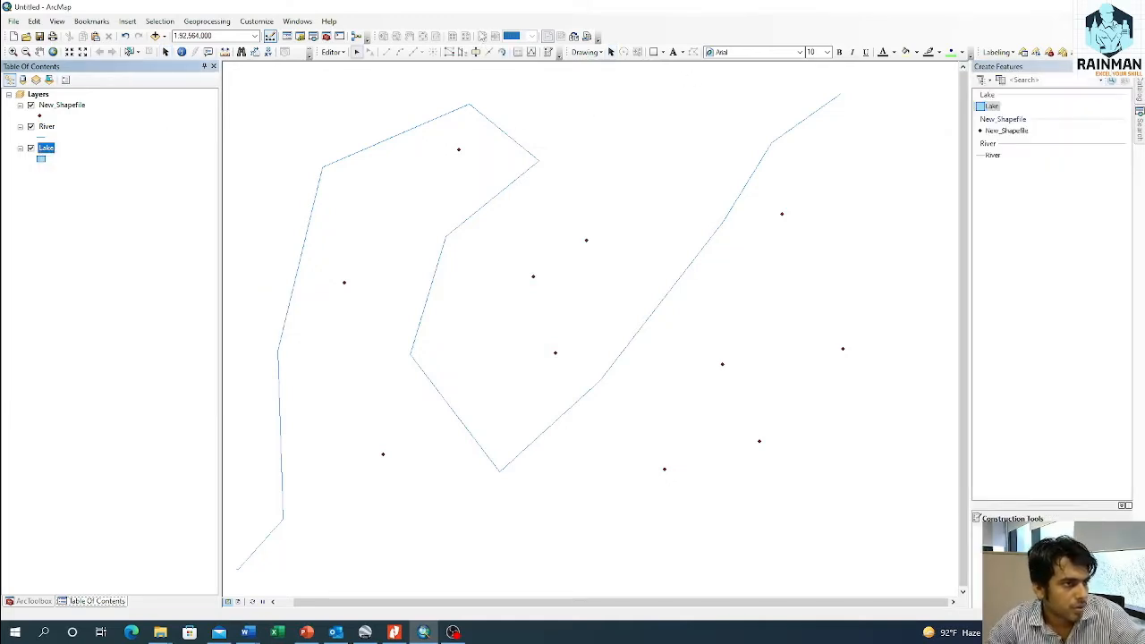
left_click(999, 107)
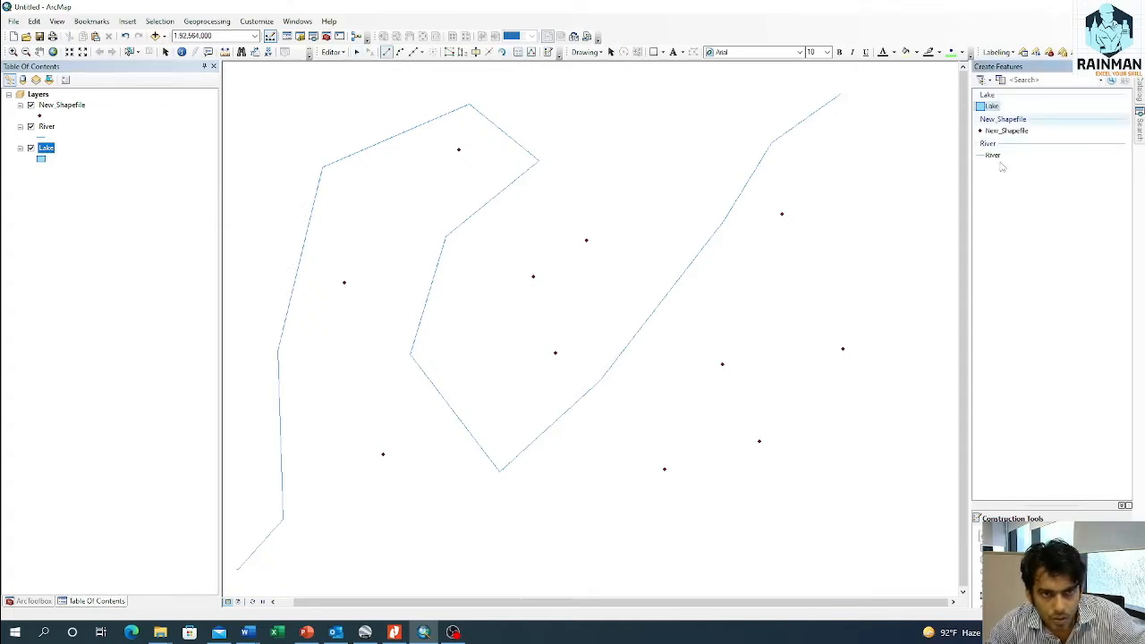
Step: Draw a seven-vertex lake polygon at the top of the map, between the river's two upper bends and narrowing downward
left_click(585, 79)
left_click(813, 84)
left_click(652, 210)
left_click(605, 298)
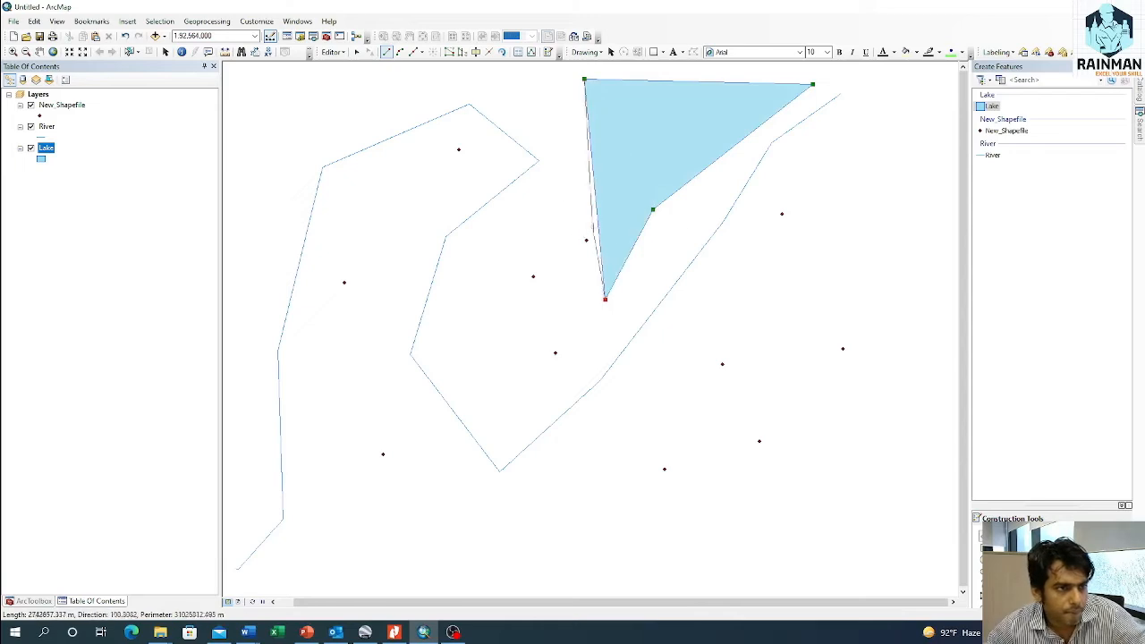
left_click(583, 206)
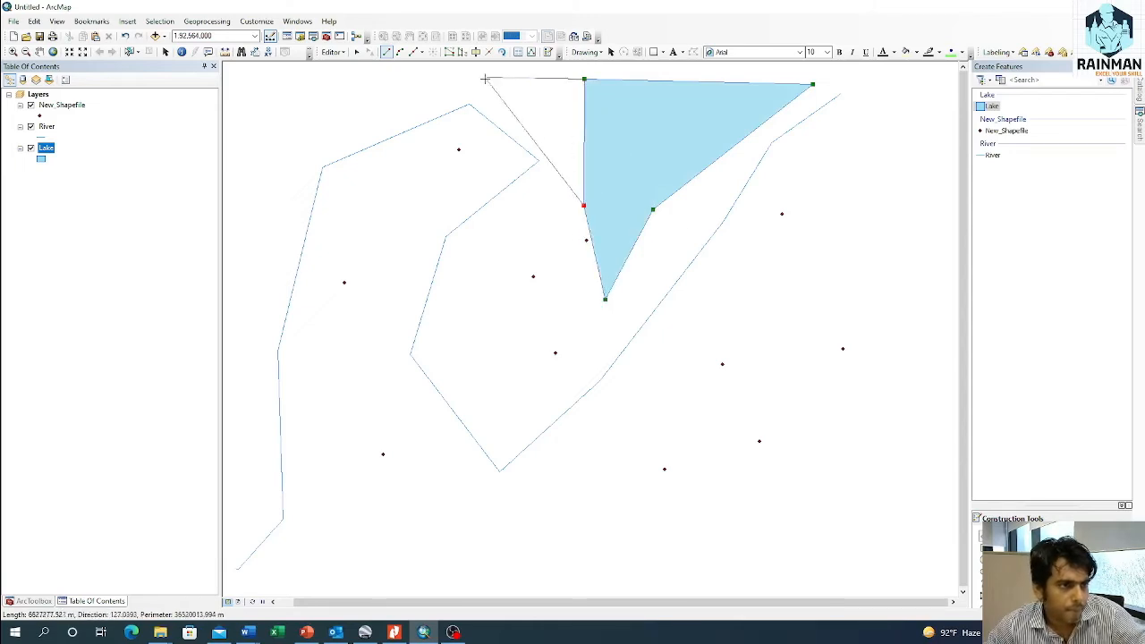
left_click(526, 128)
double_click(525, 74)
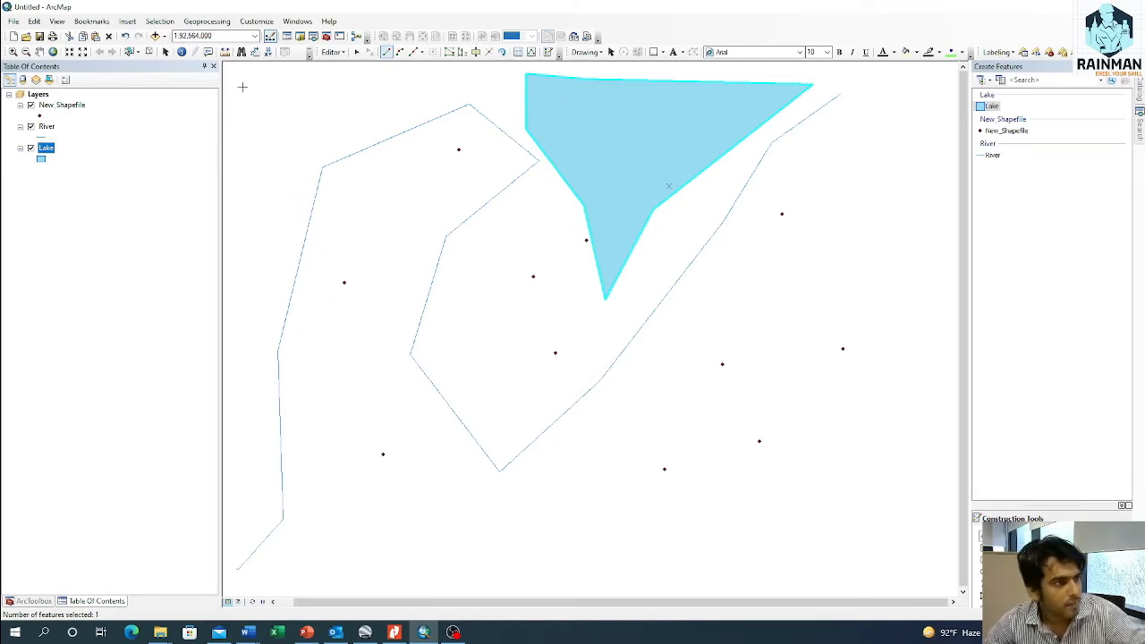
Step: Save the lake polygon edits and stop the edit session
left_click(333, 52)
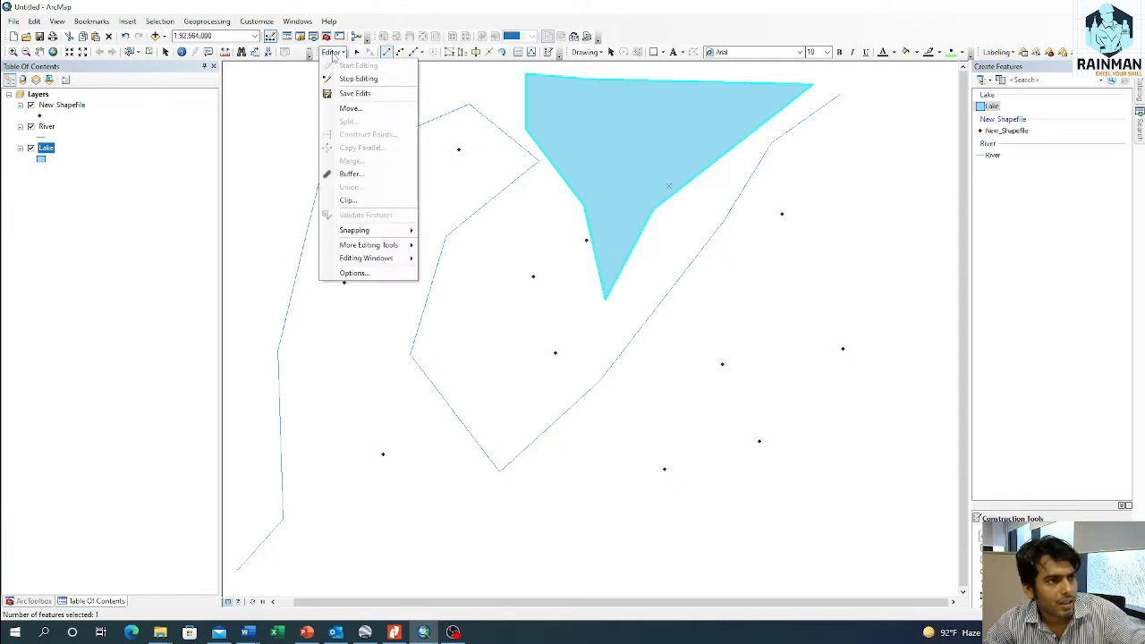
left_click(332, 52)
left_click(332, 52)
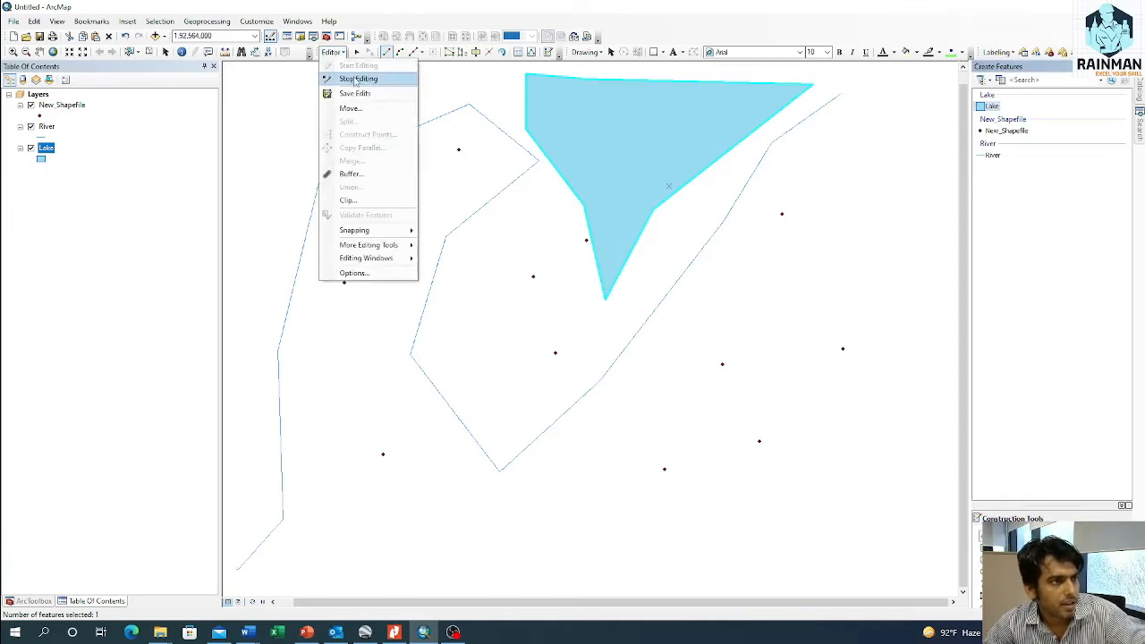
left_click(356, 79)
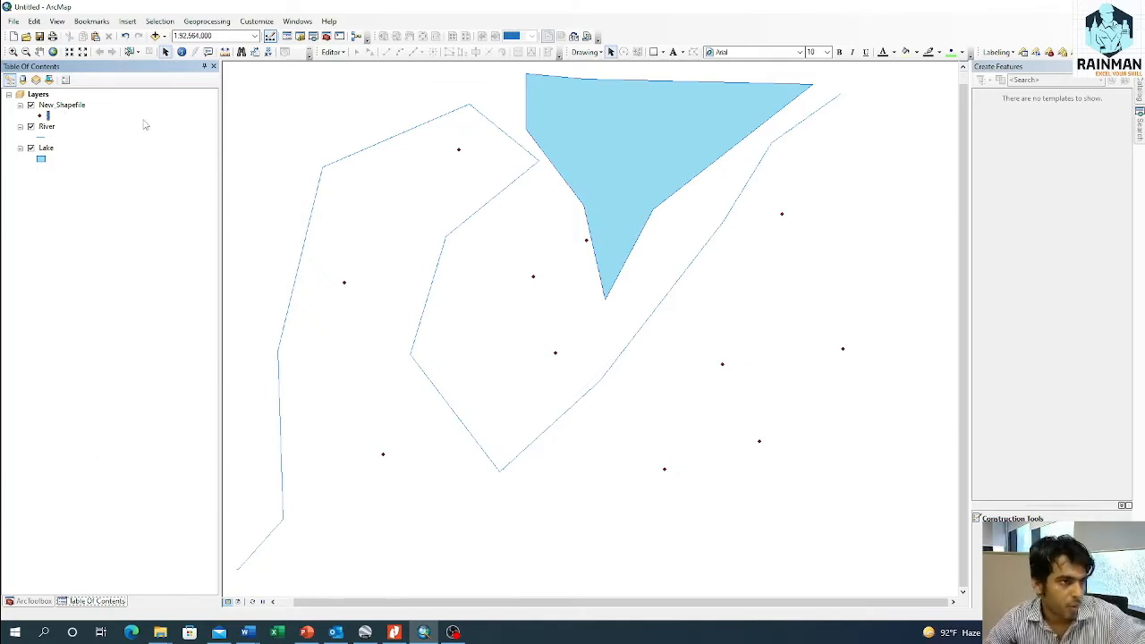
Step: Rename the New_Shapefile layer to Tubewell
right_click(62, 106)
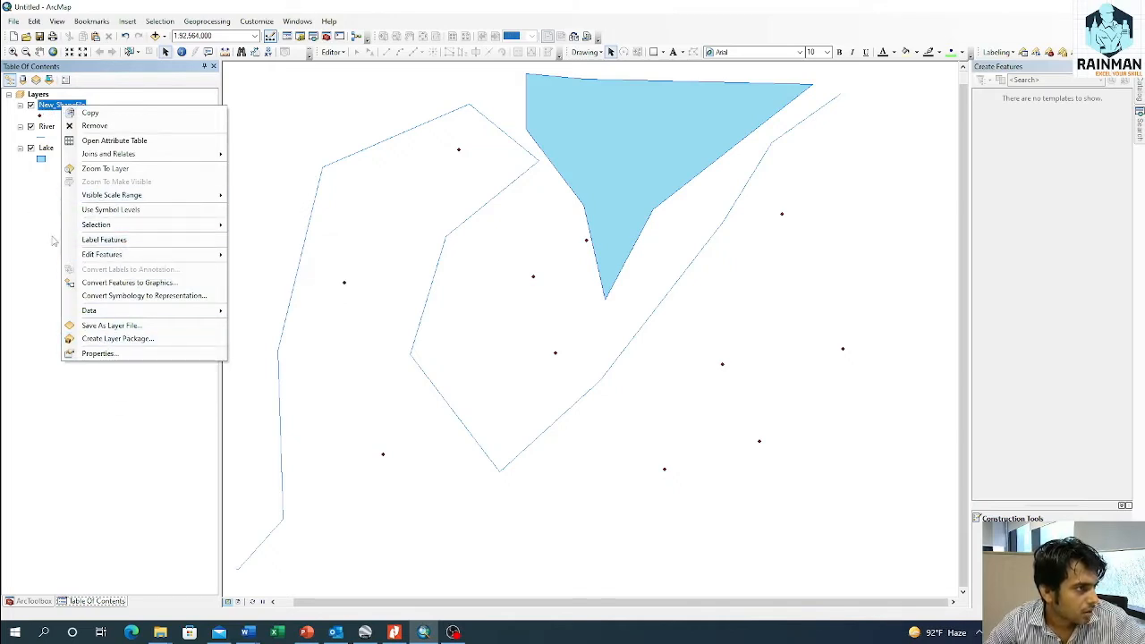
left_click(52, 114)
left_click(54, 106)
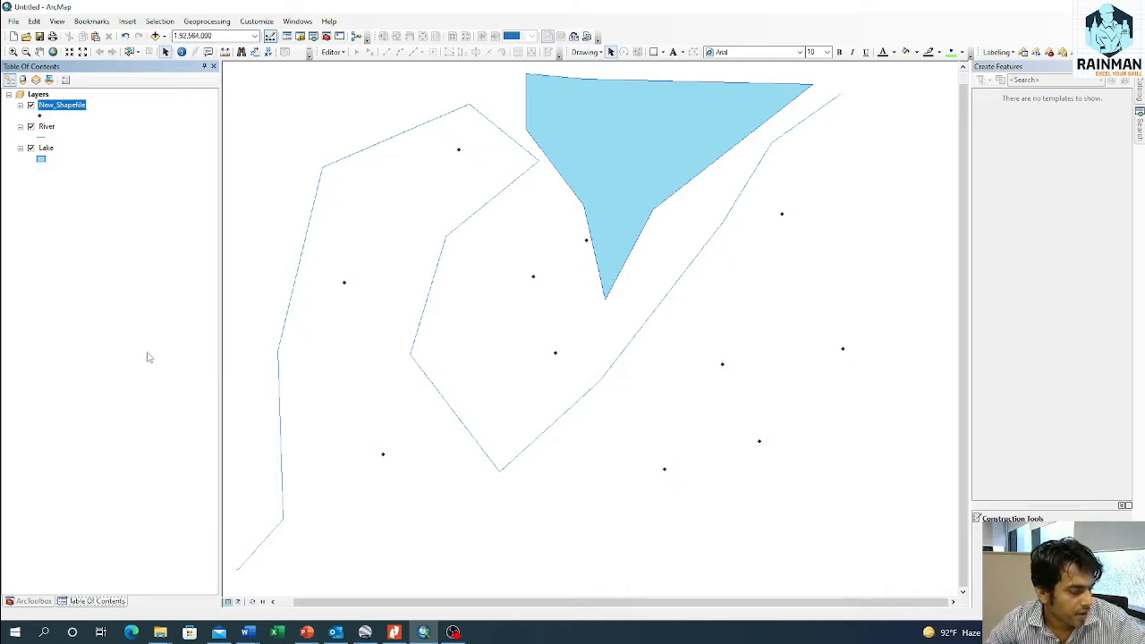
key("F2")
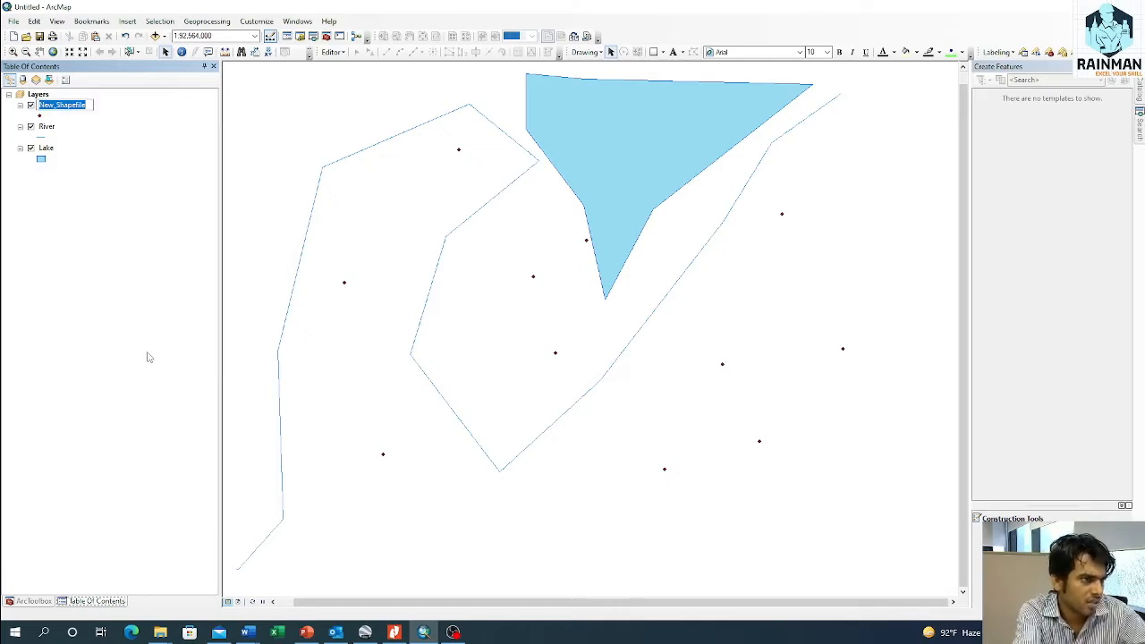
type("tubewell")
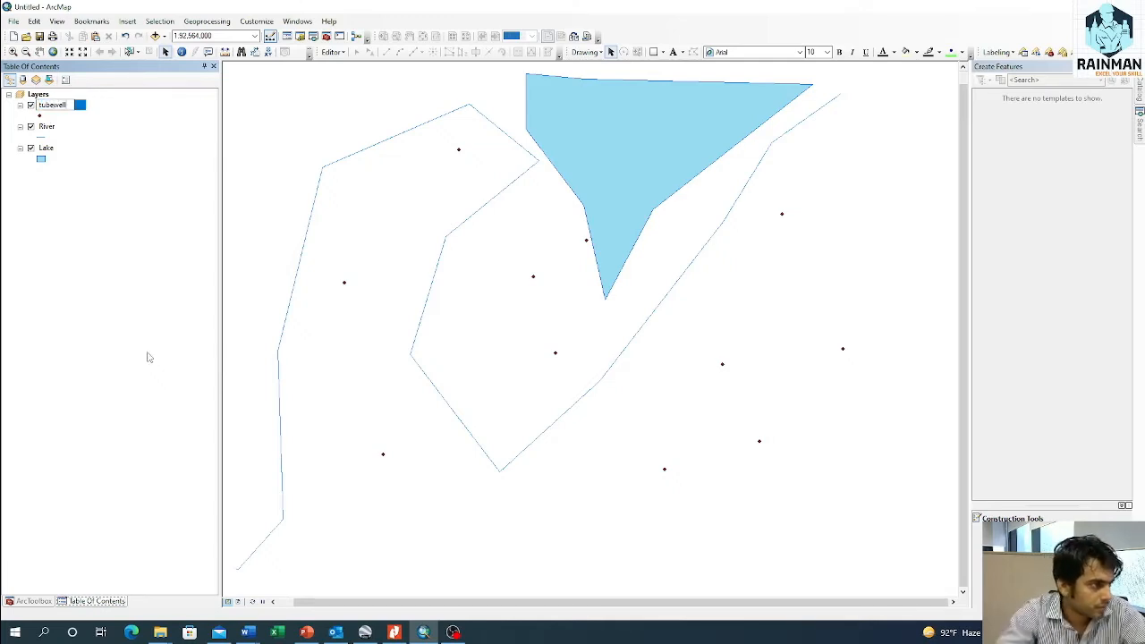
key("BackSpace")
type("T")
key("Return")
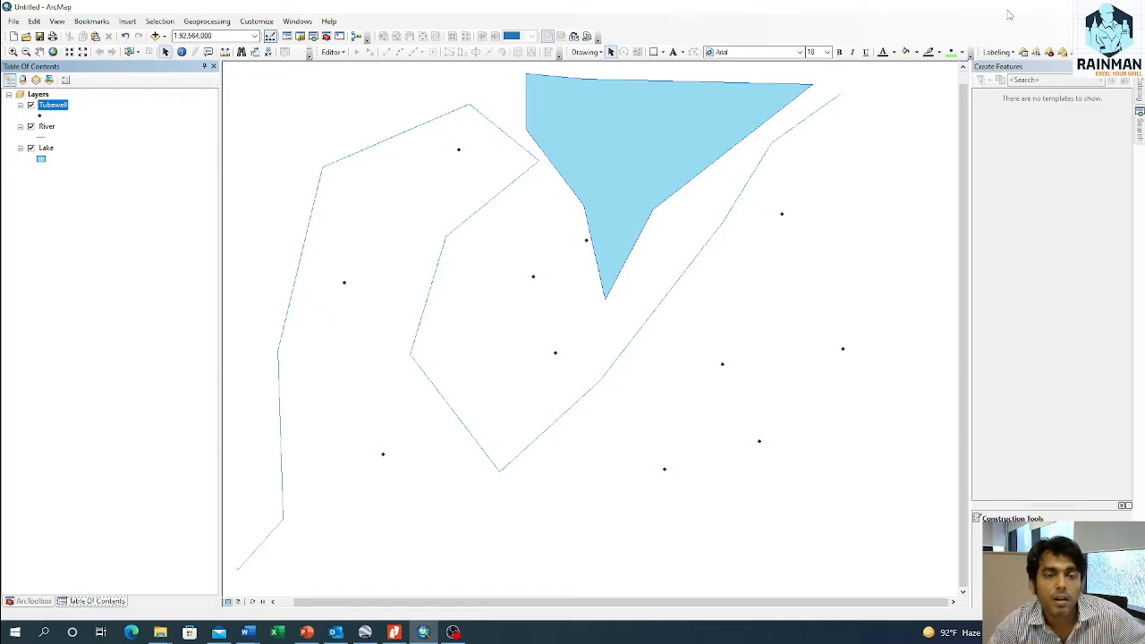
Step: Rename the source file New_Shapefile.shp to Tubewell.shp in the catalog
left_click(1141, 88)
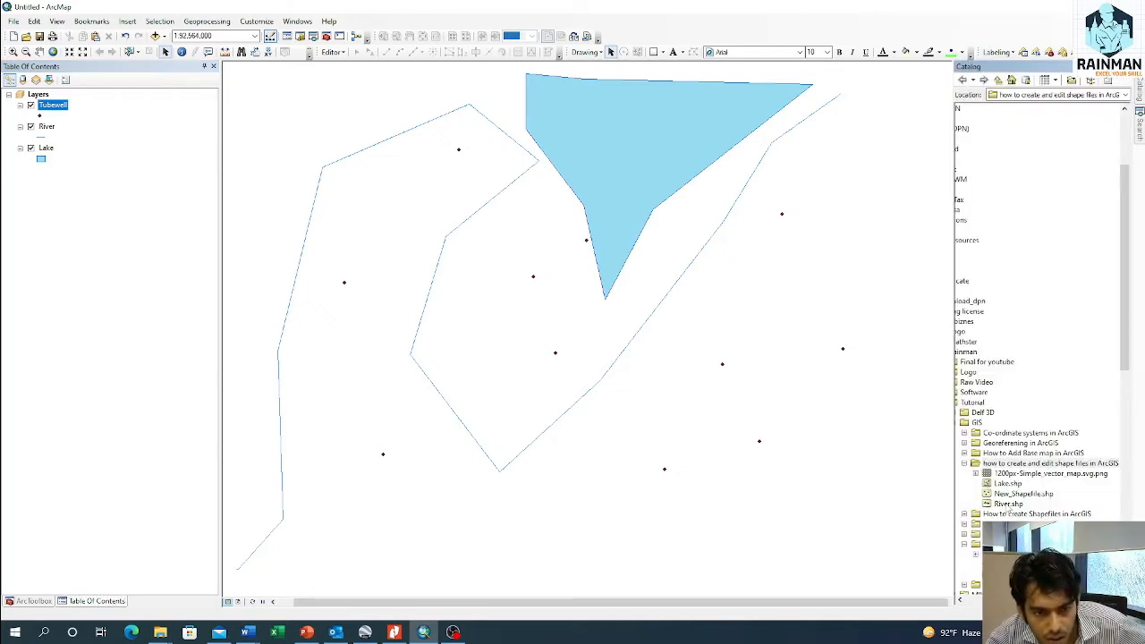
left_click(1019, 498)
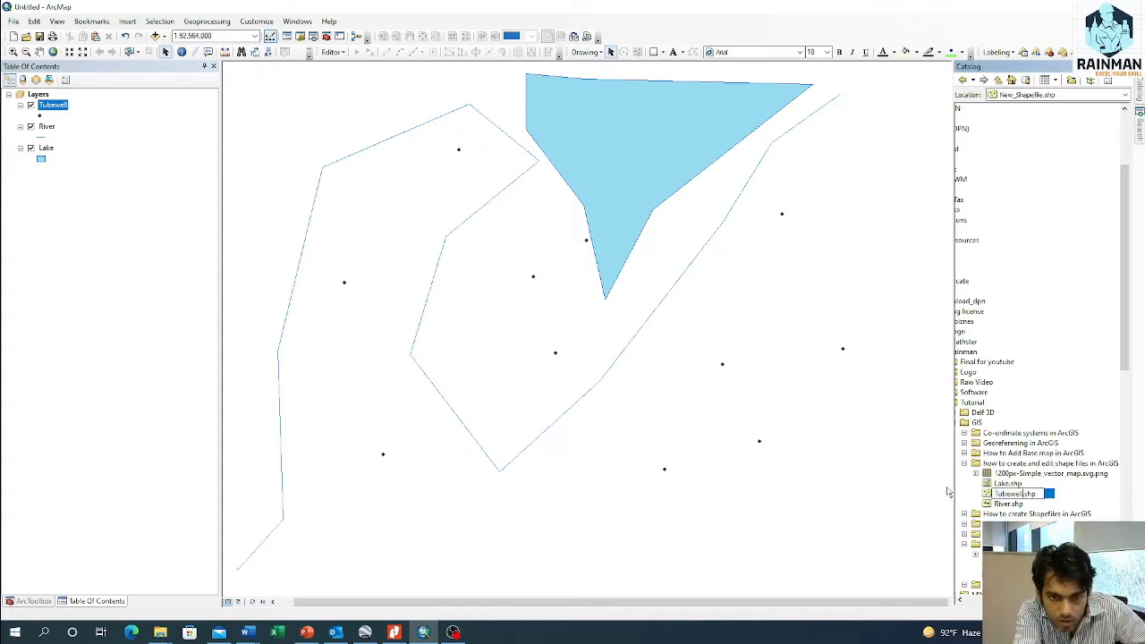
key("Return")
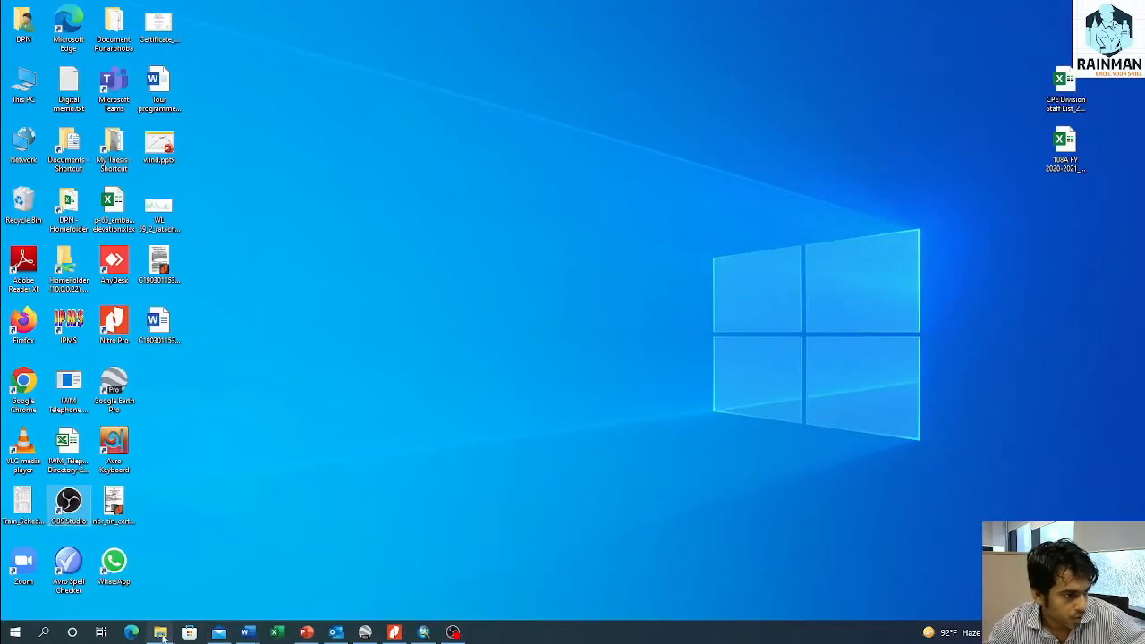
Step: Switch to File Explorer and open the GIS tutorial folder "how to create and edit shape files in ArcGIS"
mouse_move(160, 631)
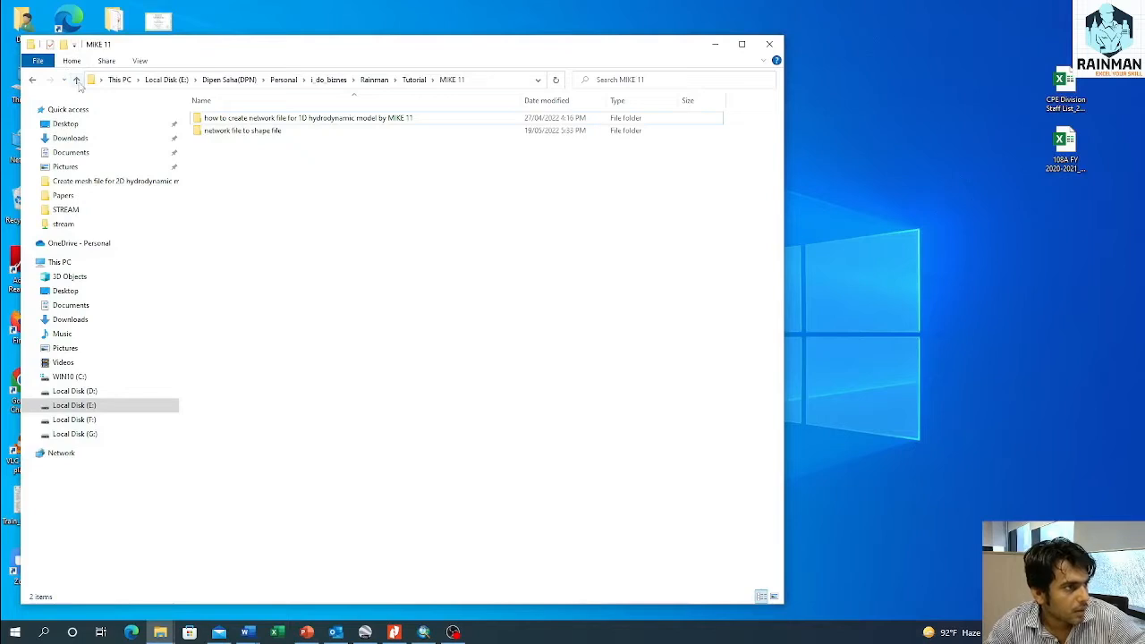
left_click(76, 80)
double_click(214, 130)
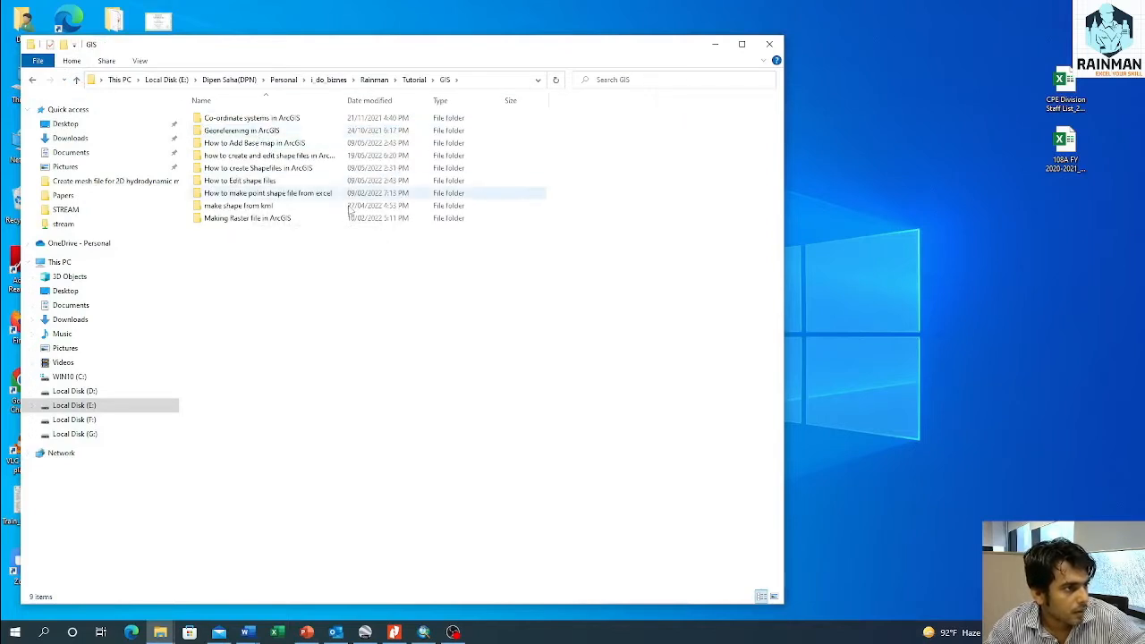
double_click(257, 181)
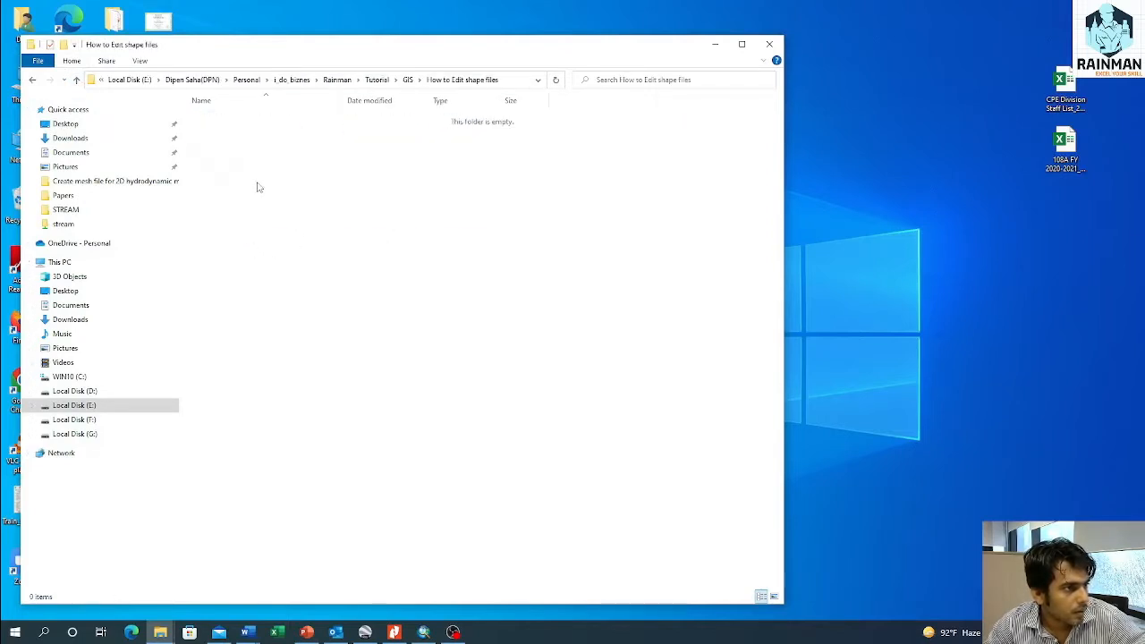
left_click(77, 79)
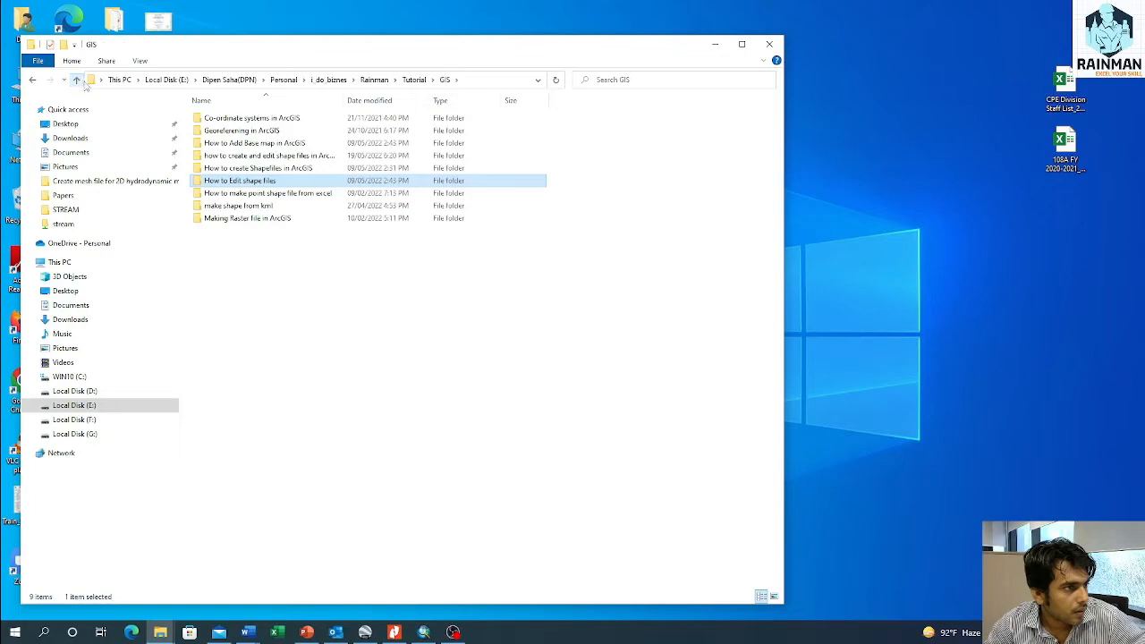
double_click(265, 156)
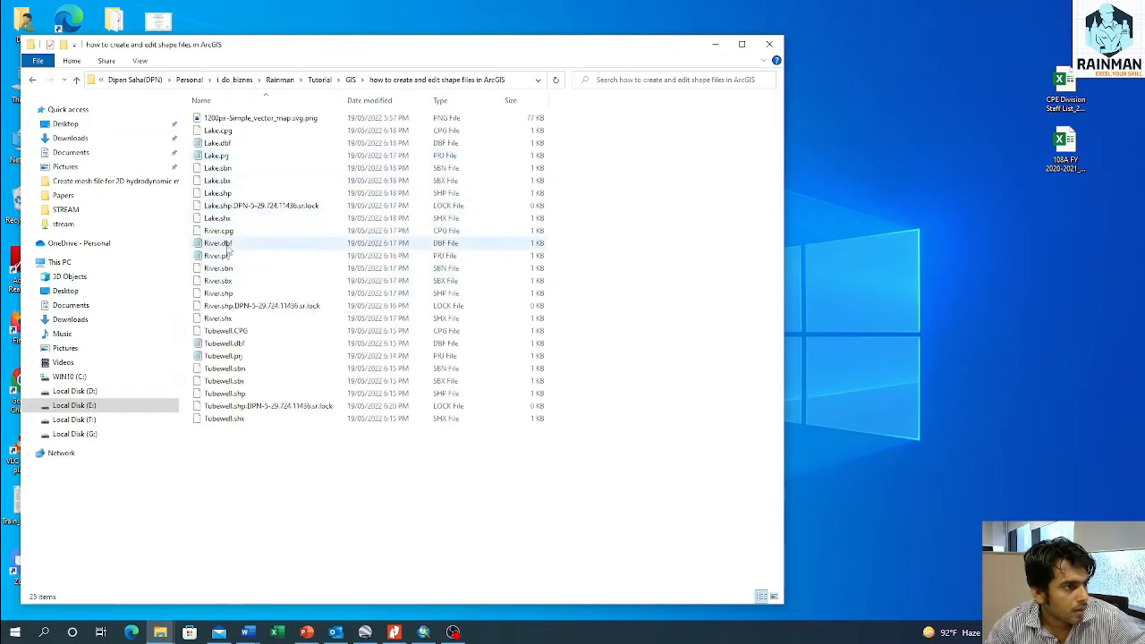
Step: Examine the component files of the Tubewell shapefile, including its DBF, PRJ and SHP files
left_click(229, 331)
left_click(231, 420, "shift")
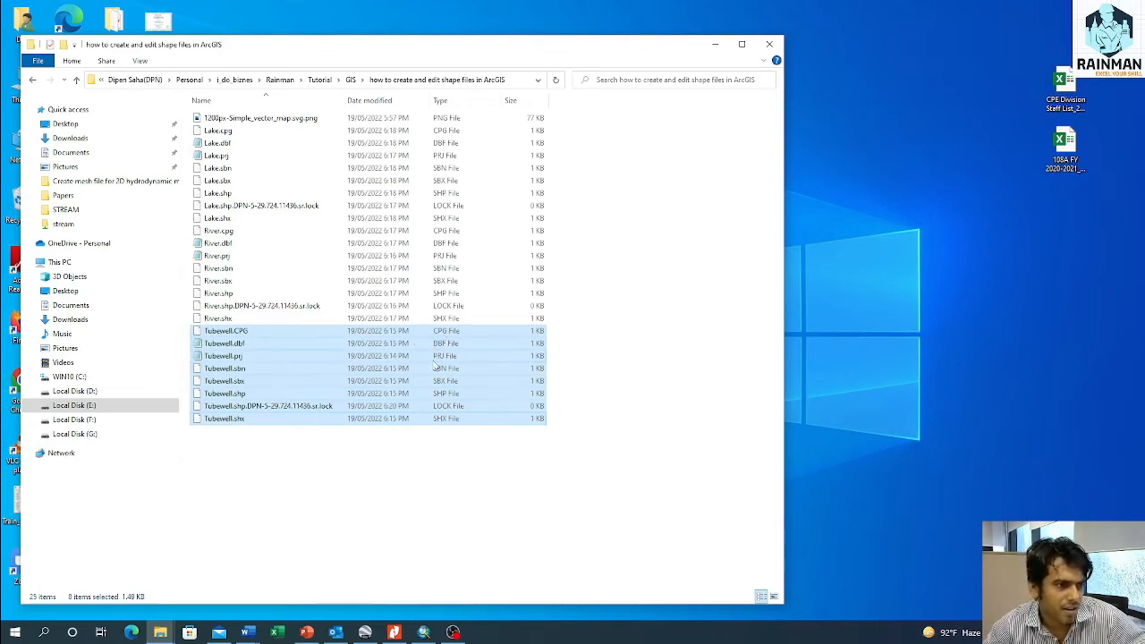
left_click(440, 352)
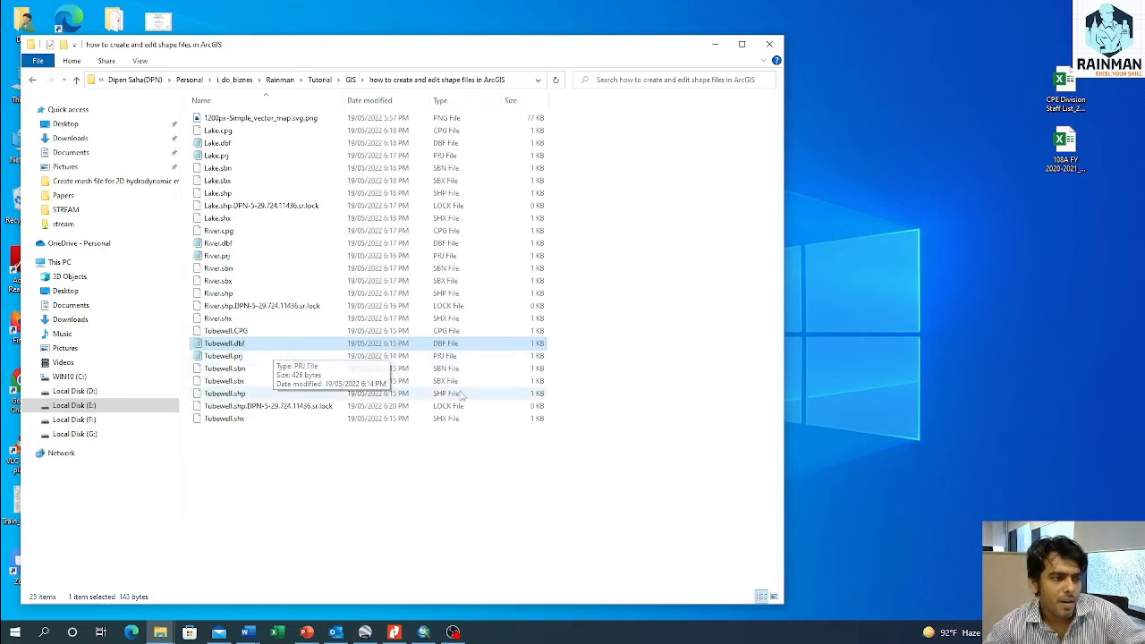
left_click(440, 362)
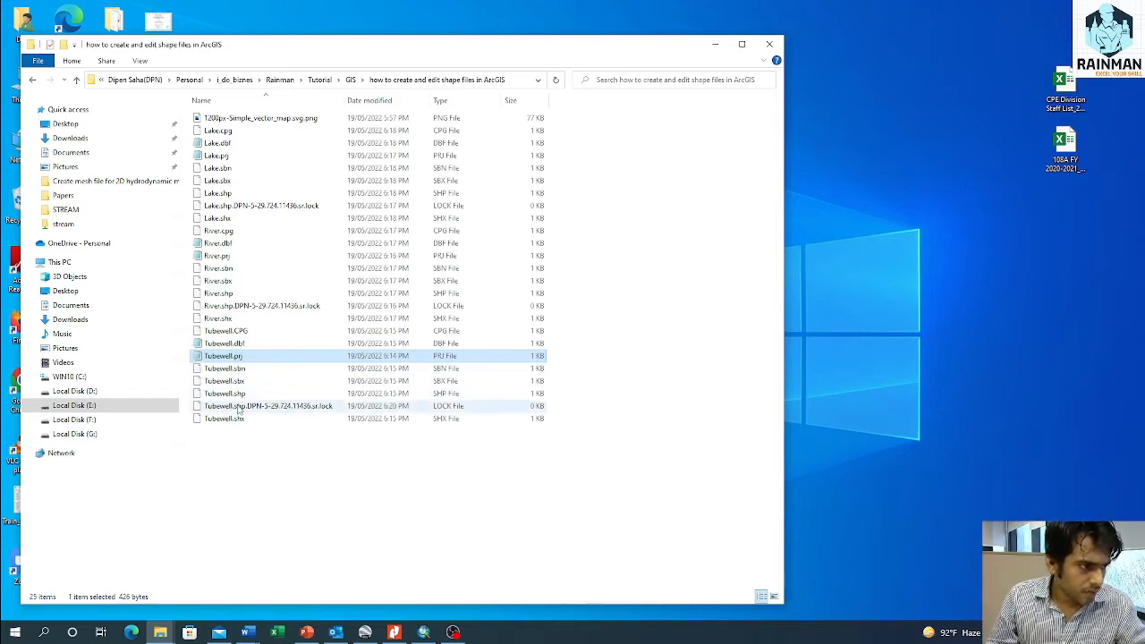
left_click(441, 397)
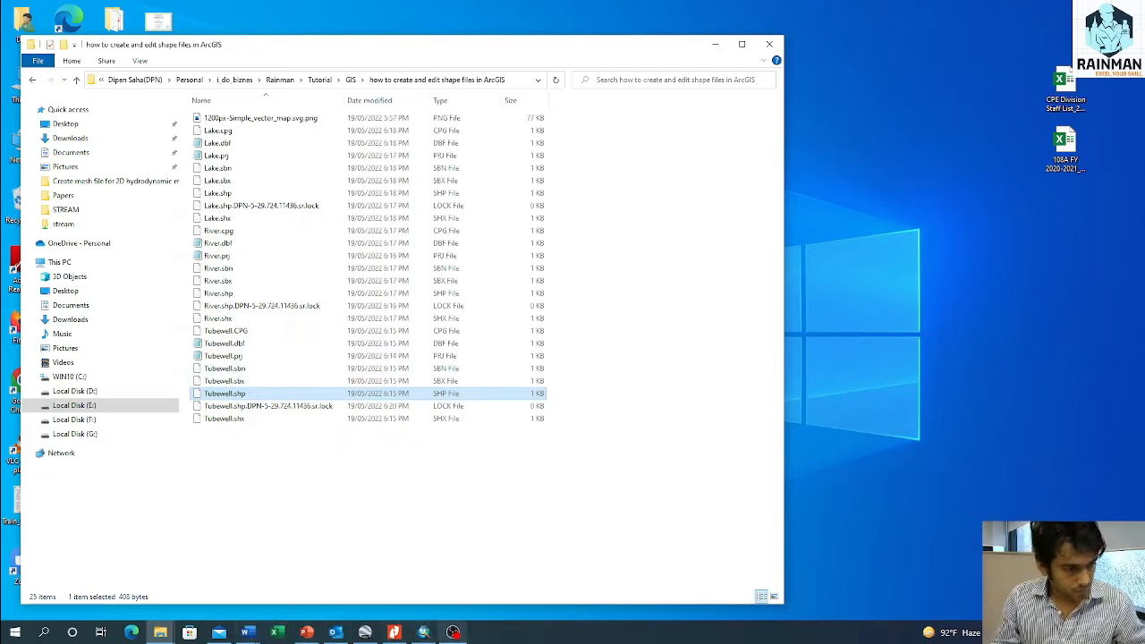
Step: Switch back to ArcMap, start an edit session on the Tubewell layer and activate its point template
left_click(424, 633)
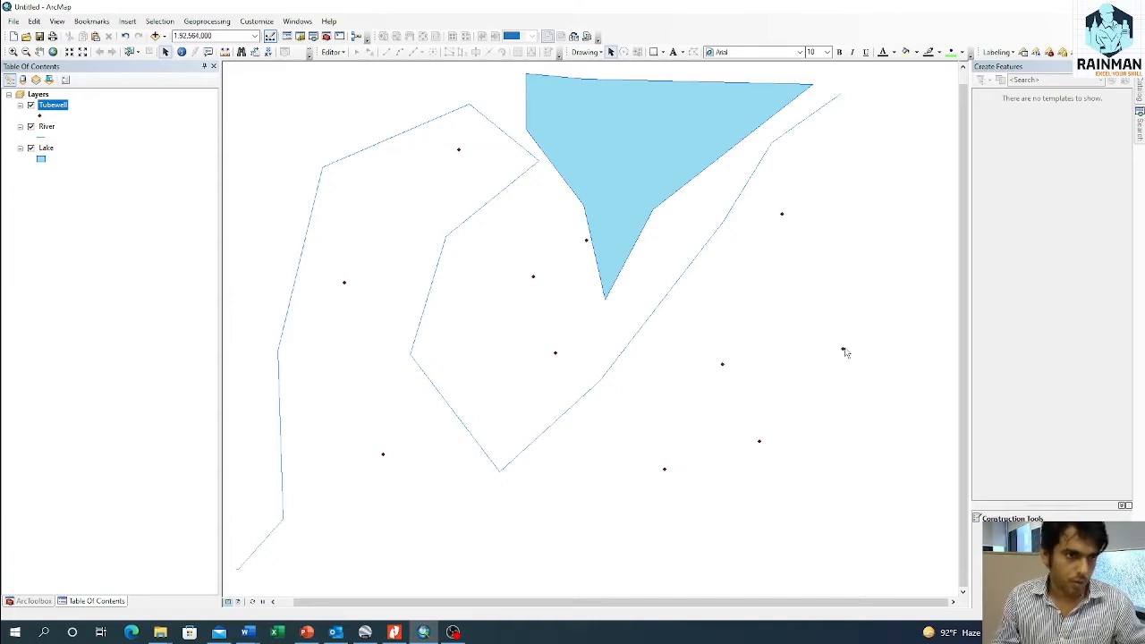
right_click(58, 110)
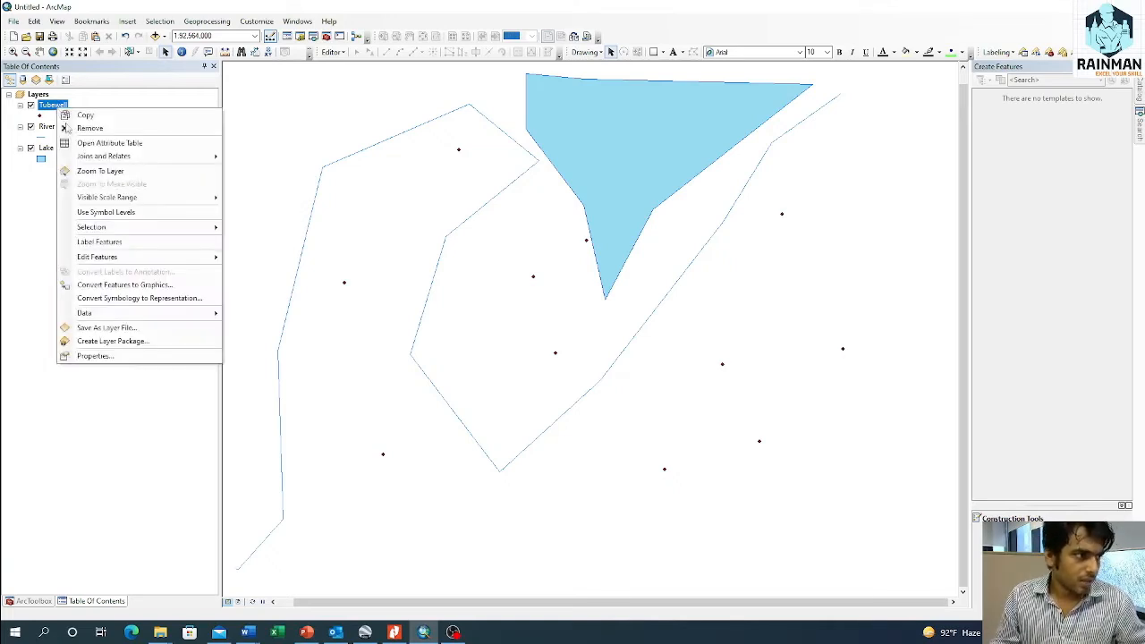
mouse_move(131, 259)
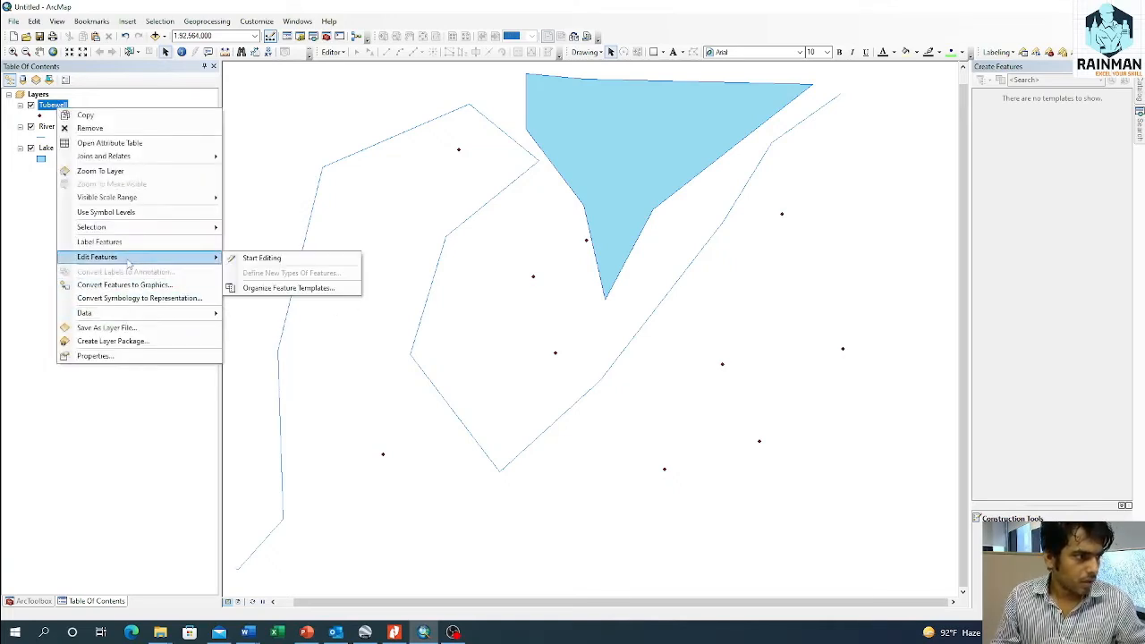
left_click(261, 257)
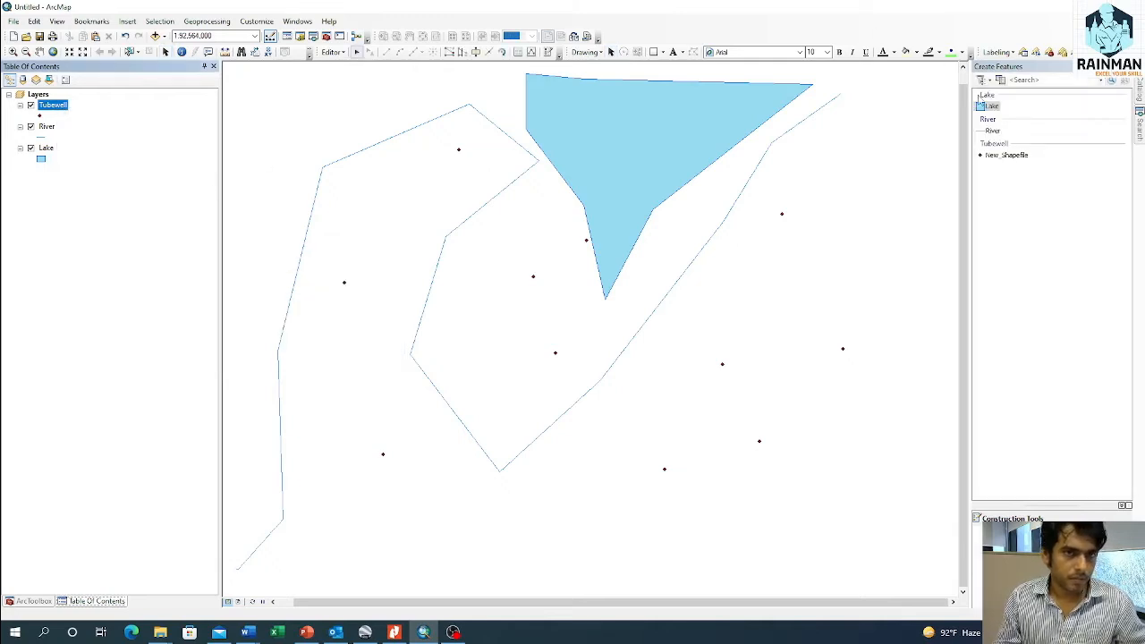
left_click(1006, 155)
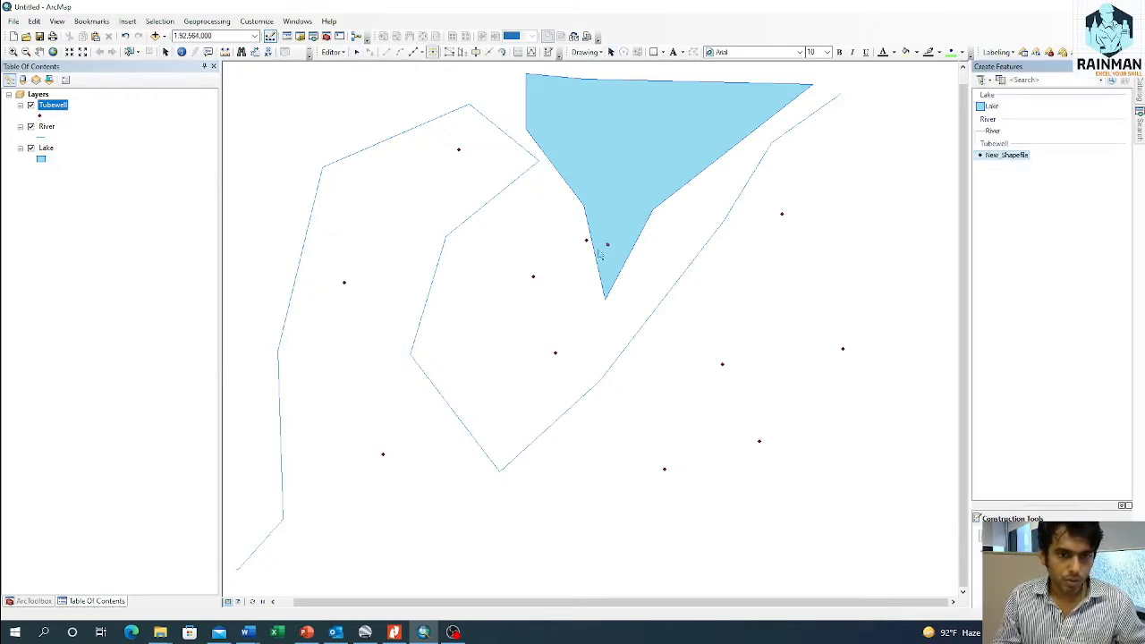
Step: Open the Tubewell attribute table and select the record with FID 0
right_click(55, 108)
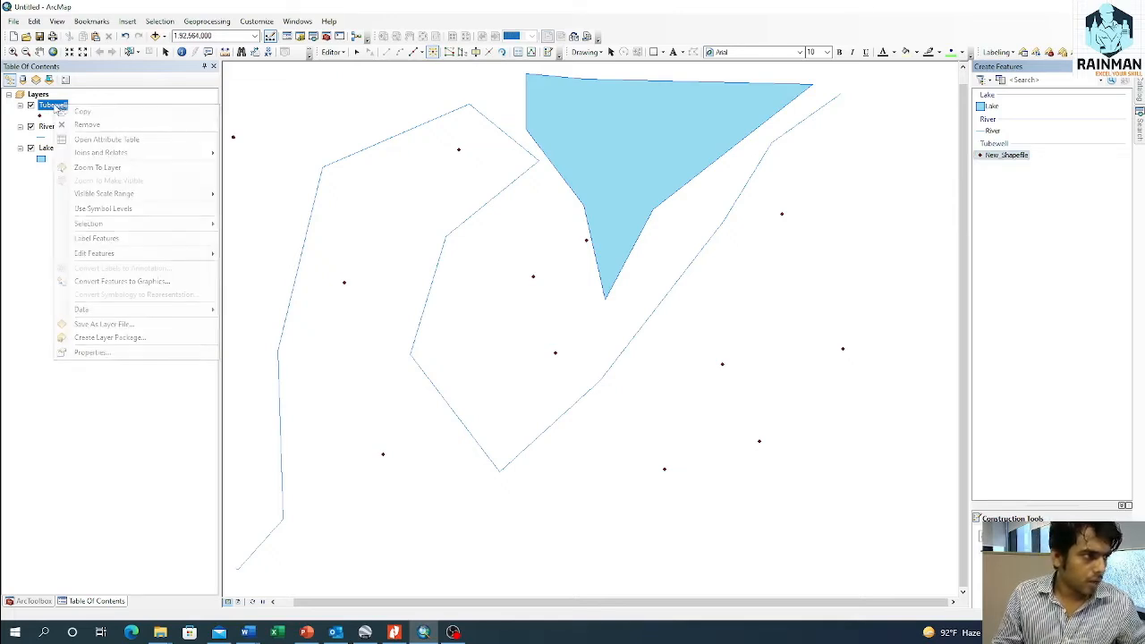
left_click(108, 140)
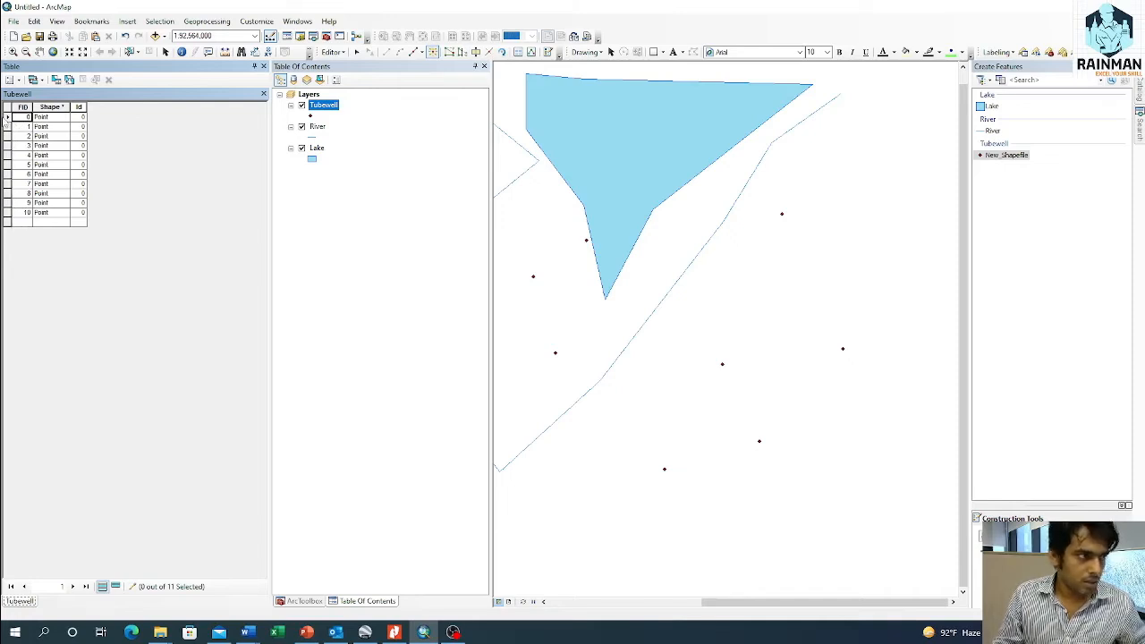
left_click(7, 117)
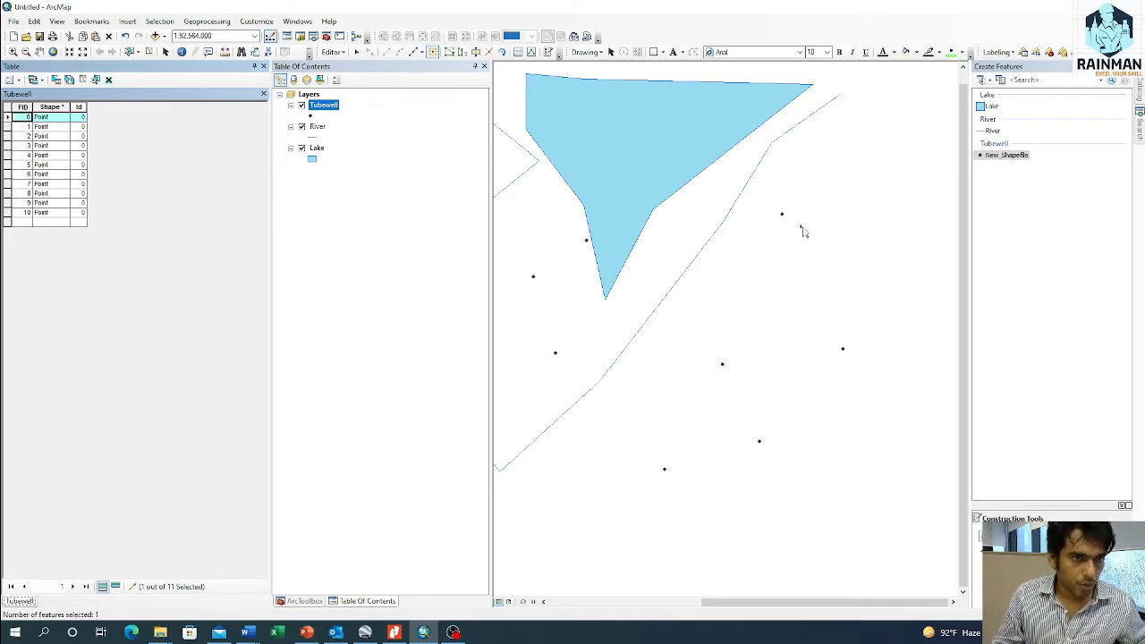
Step: Delete four tubewell points east of the river in two pairs, keeping only the southernmost one on that side
left_click(130, 52)
left_click_drag(762, 187, 888, 388)
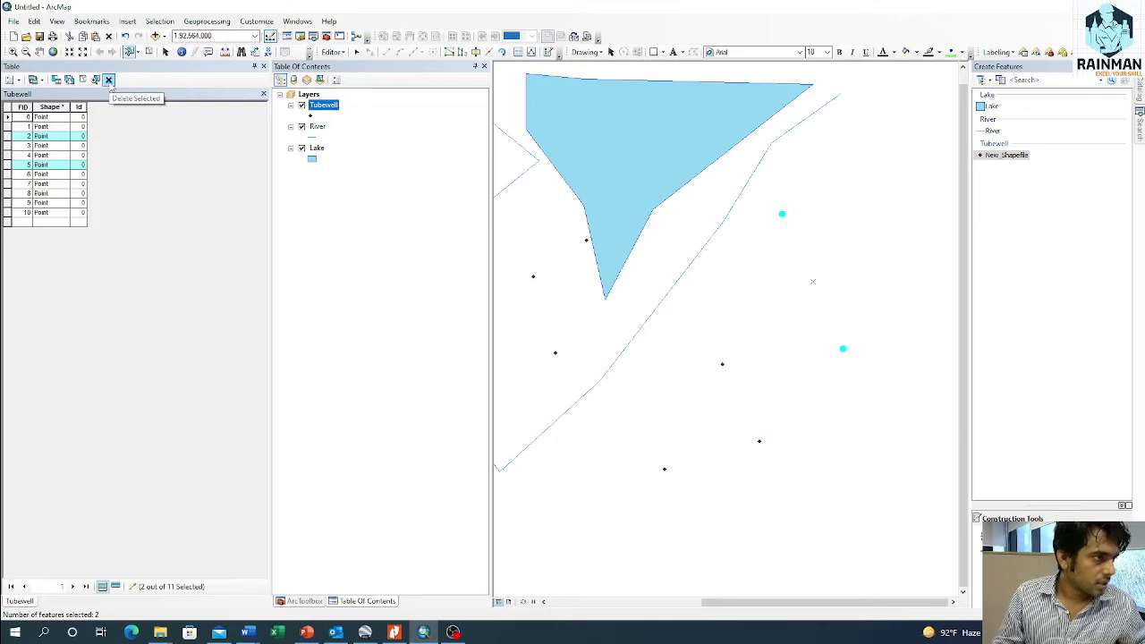
left_click(108, 79)
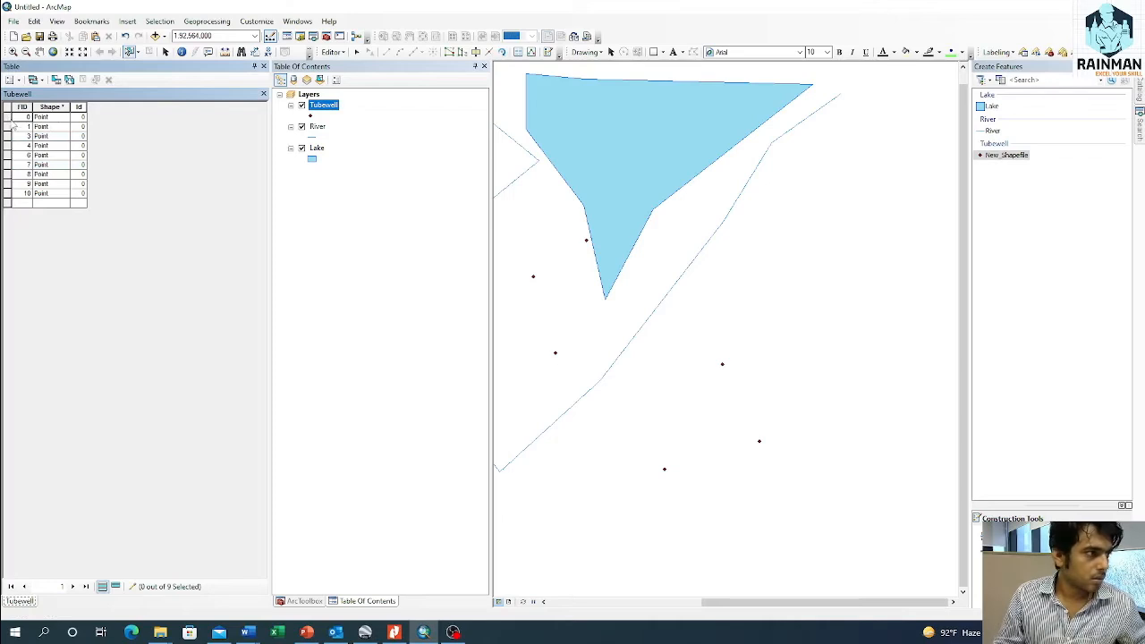
left_click_drag(706, 330, 806, 447)
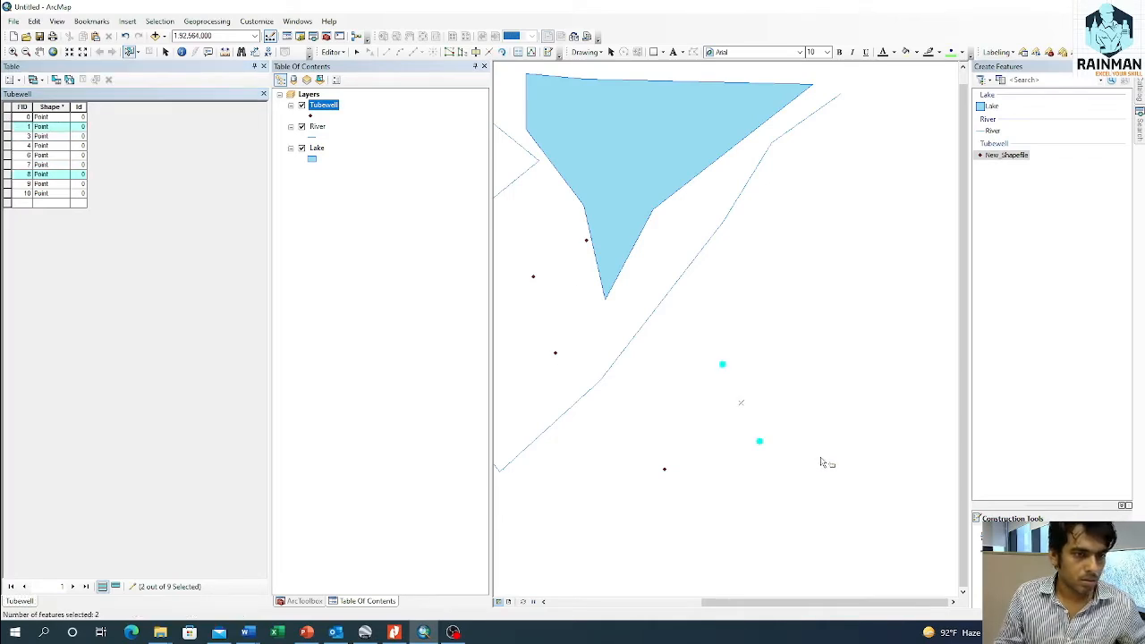
left_click(108, 81)
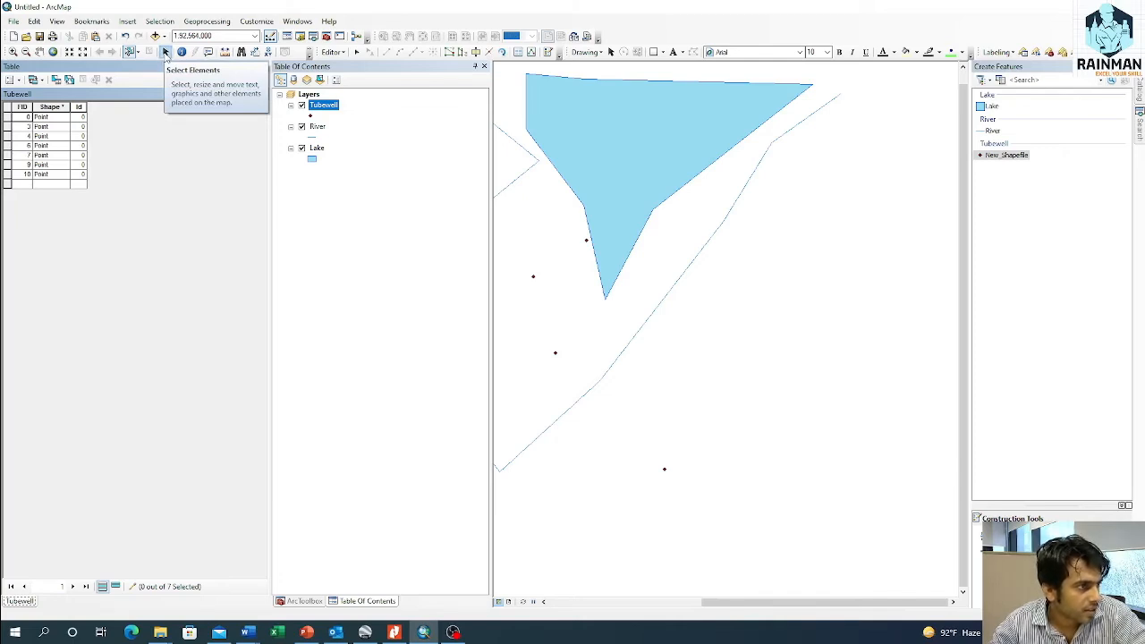
Step: Select the southernmost tubewell point east of the river and try to move it northeast with the Select Elements tool
left_click(166, 52)
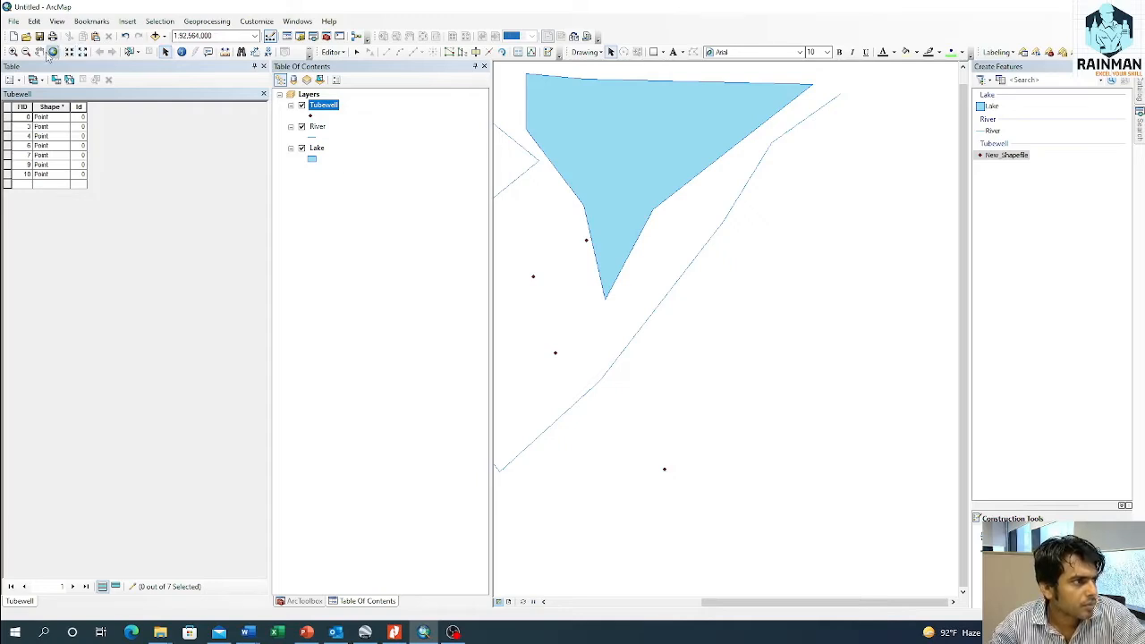
left_click(130, 52)
left_click_drag(636, 443, 742, 504)
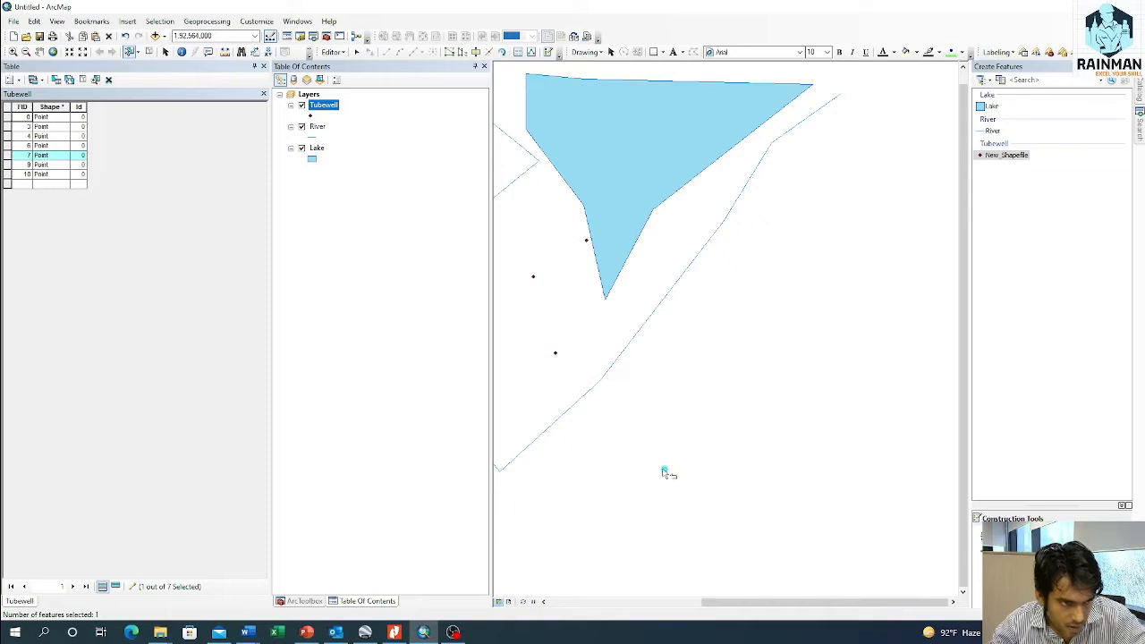
left_click(165, 52)
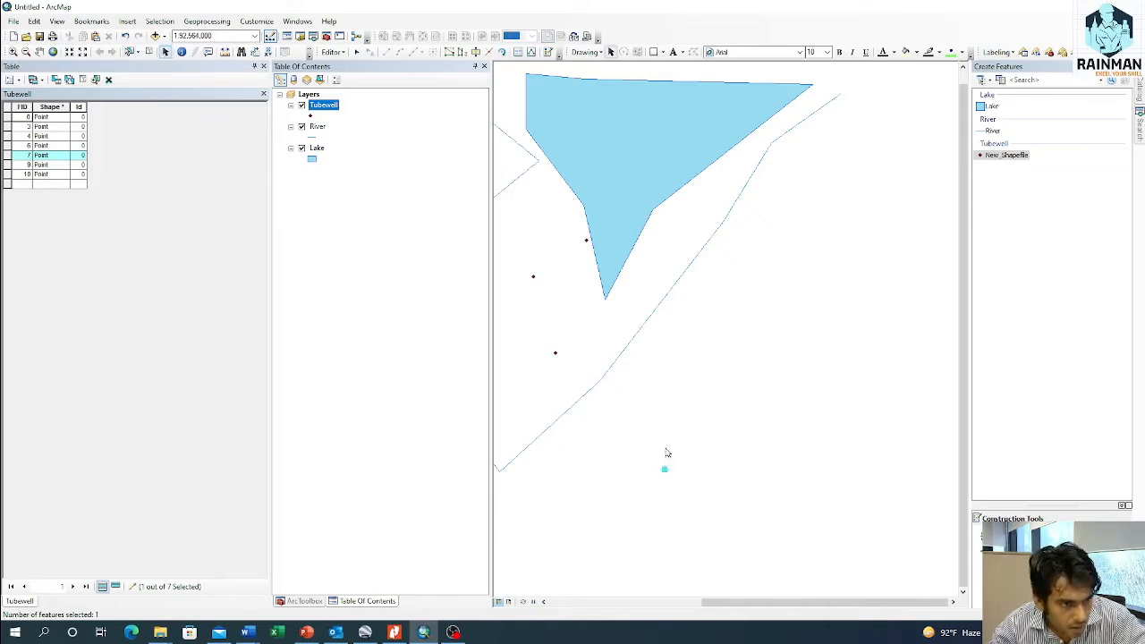
left_click_drag(666, 470, 678, 449)
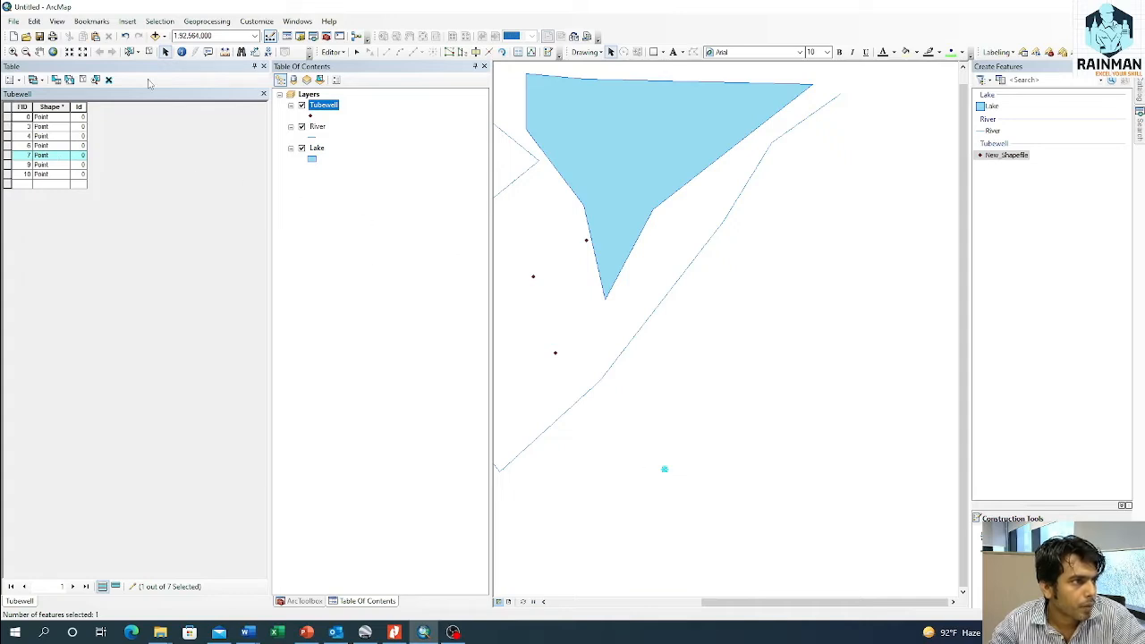
Step: Reselect the same tubewell point and try to move it closer to the river with the Select Features tool
left_click(130, 51)
left_click_drag(623, 445, 760, 526)
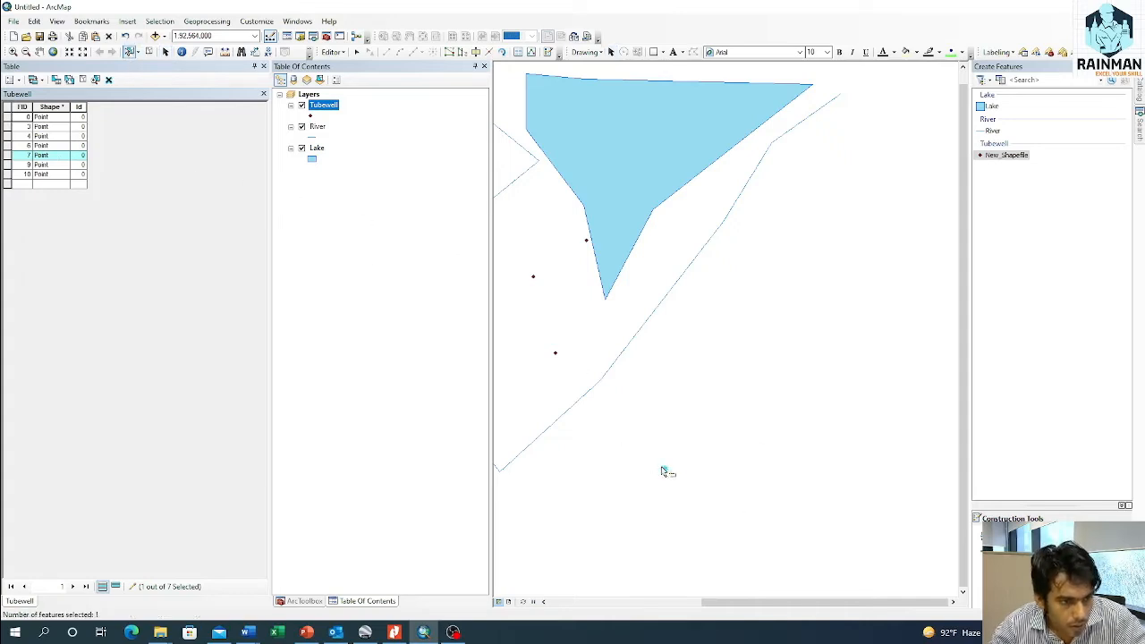
left_click_drag(669, 474, 716, 441)
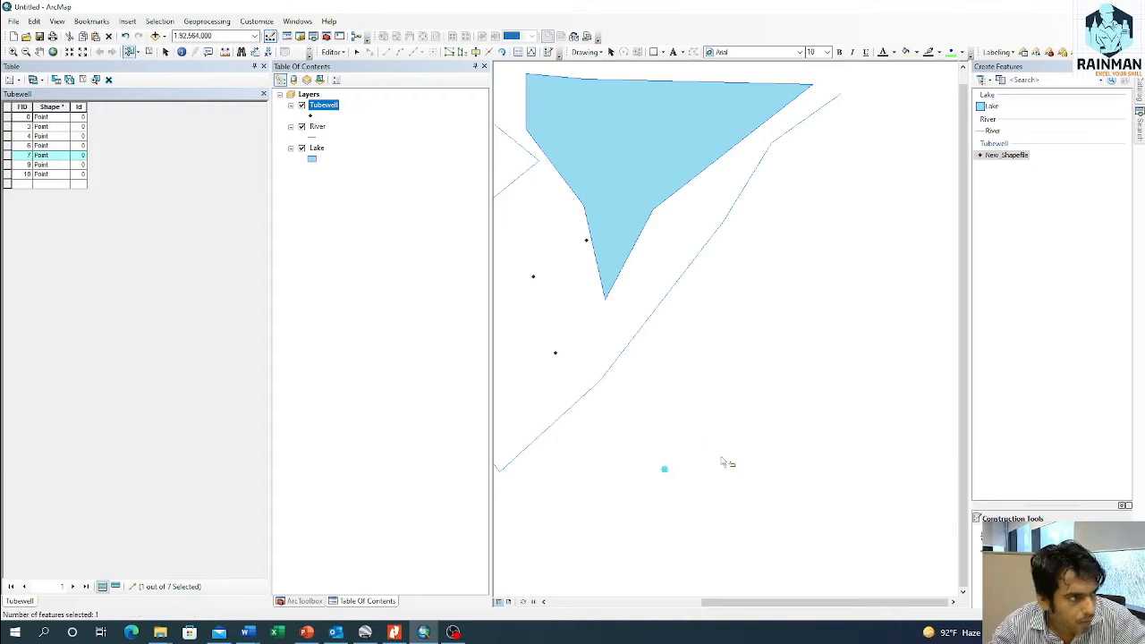
left_click(663, 471)
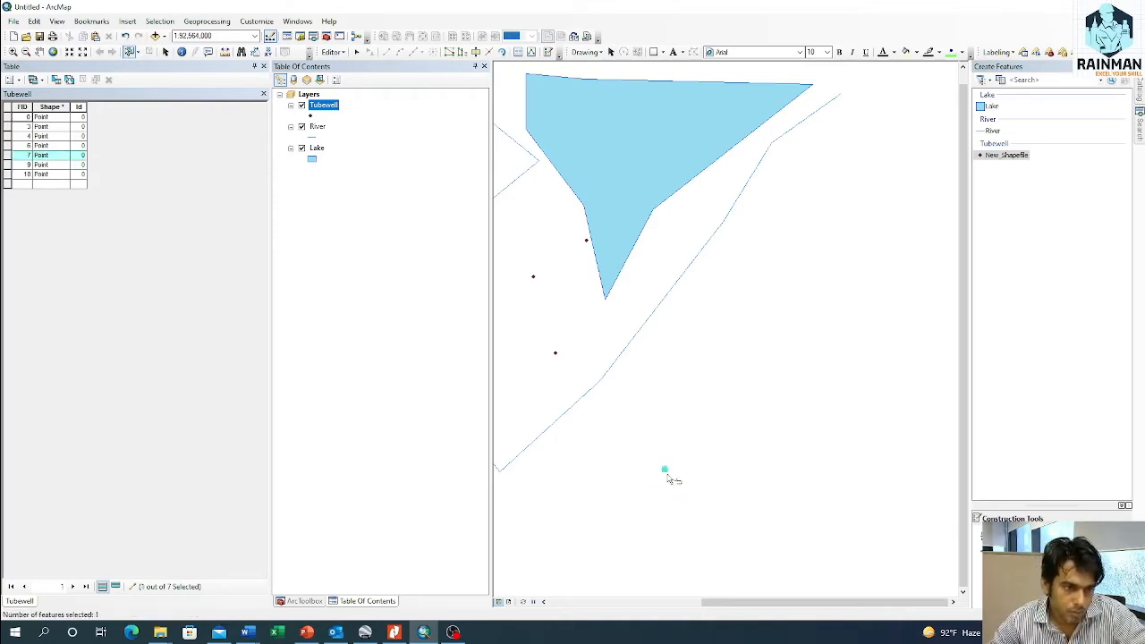
left_click_drag(664, 471, 717, 392)
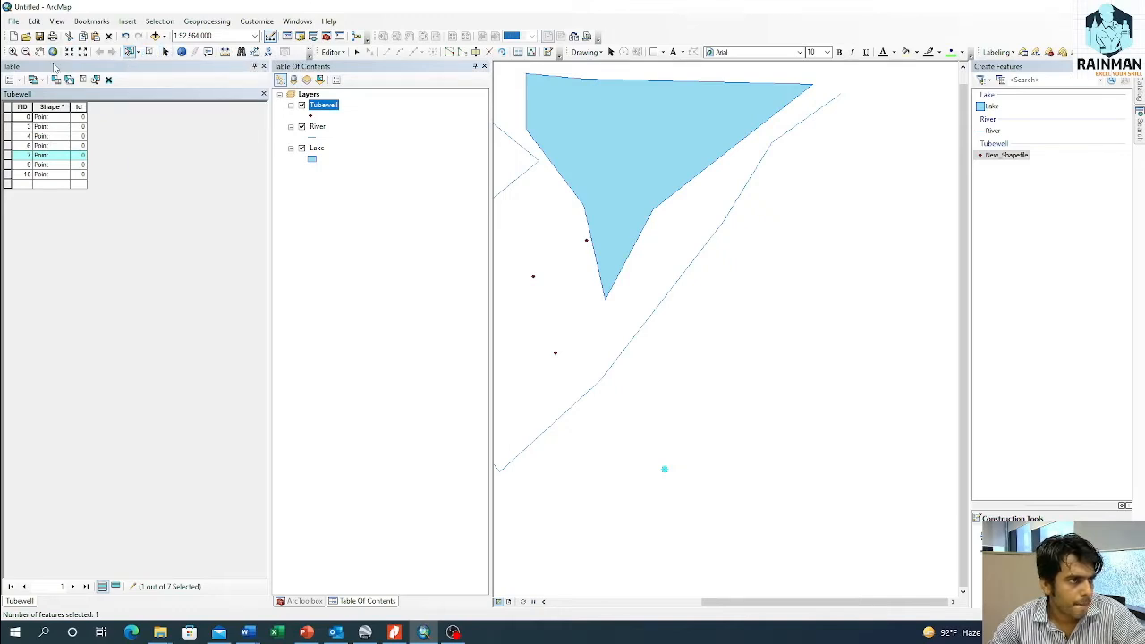
Step: Use the Edit tool to move the southernmost tubewell point north to just east of the river
left_click(357, 52)
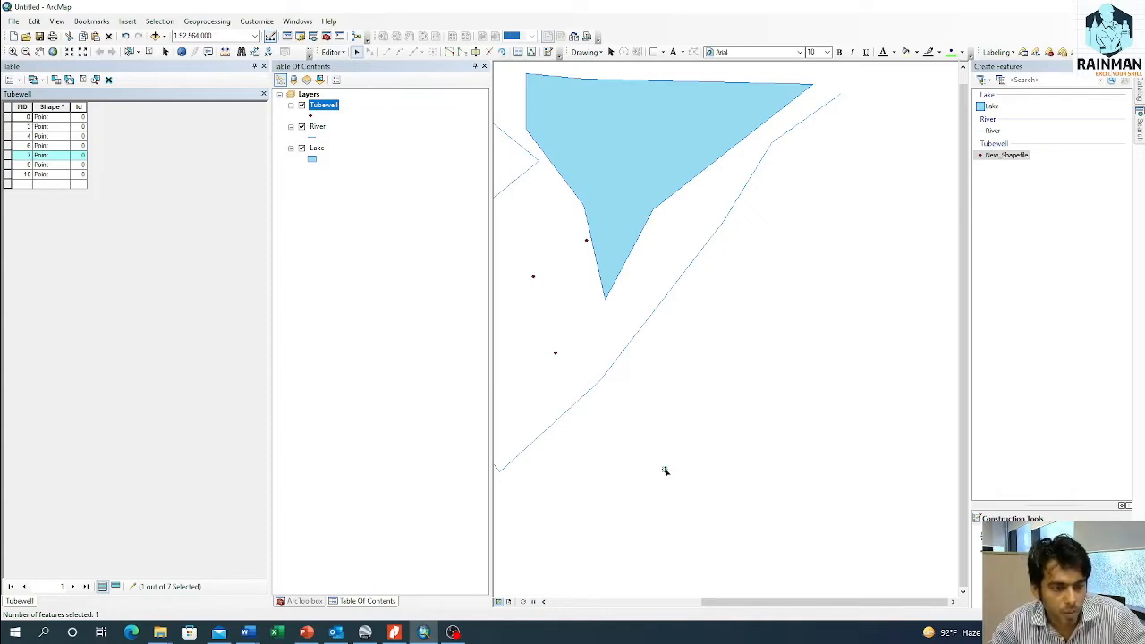
left_click(665, 471)
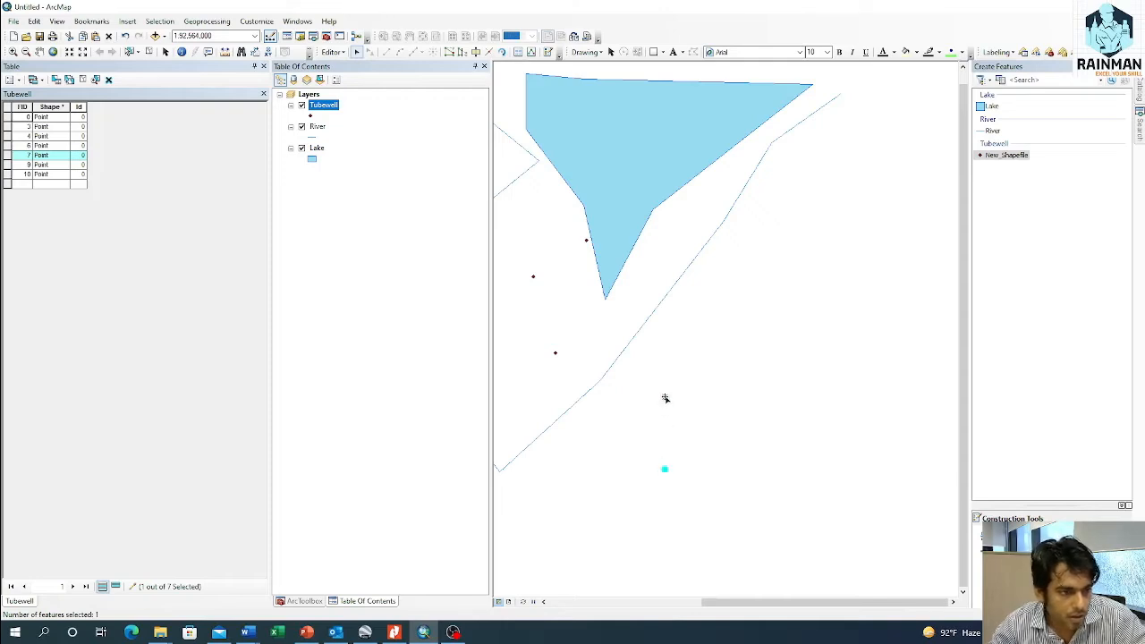
left_click(645, 352)
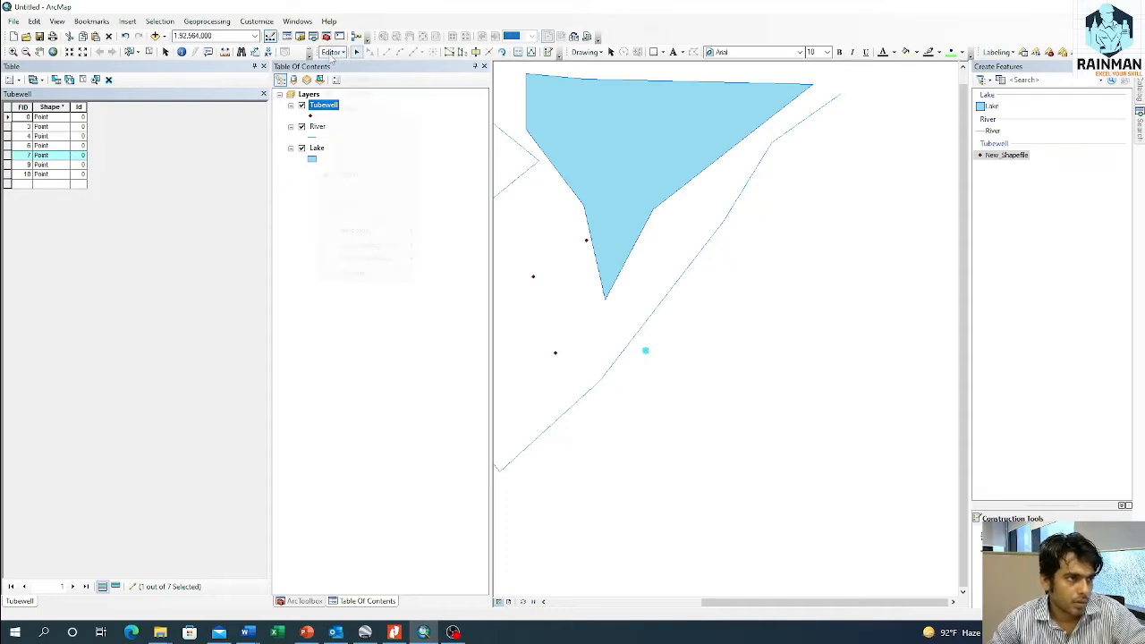
Step: Save the edits to the Tubewell layer and stop the edit session
left_click(334, 52)
left_click(354, 94)
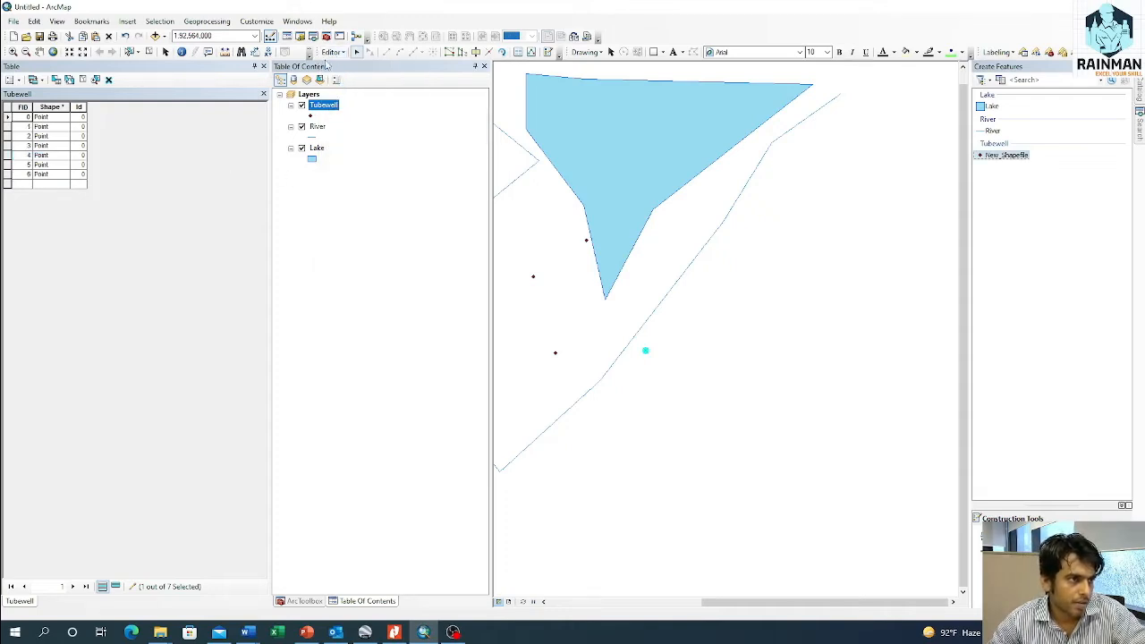
left_click(334, 52)
left_click(358, 79)
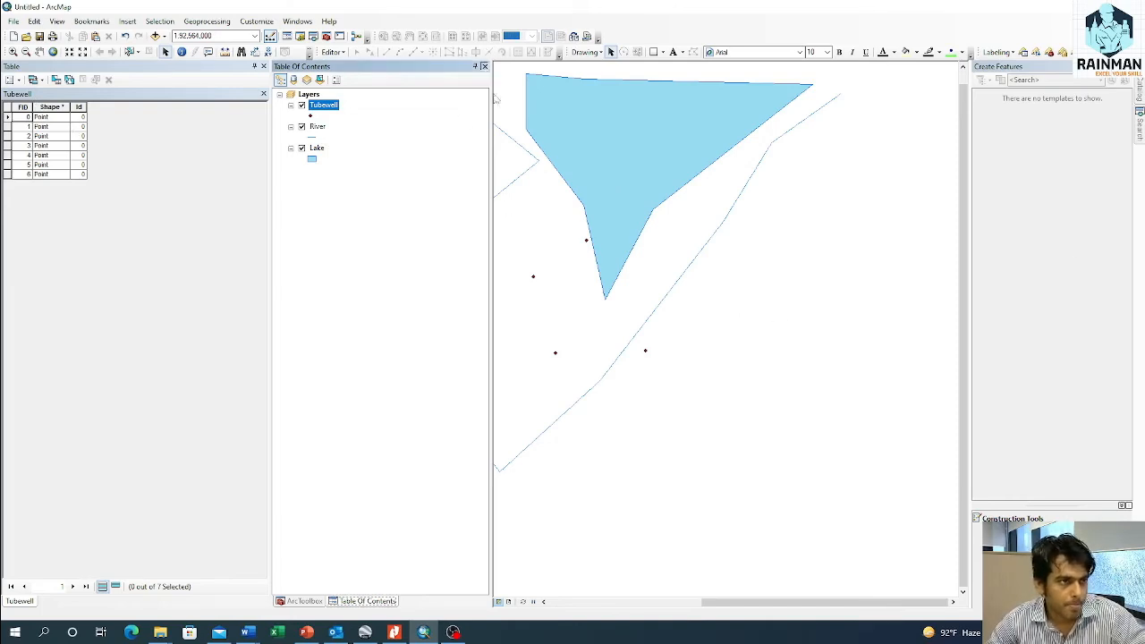
Step: Close the ArcToolbox and Tubewell attribute table windows and display the Table of Contents again
left_click(483, 68)
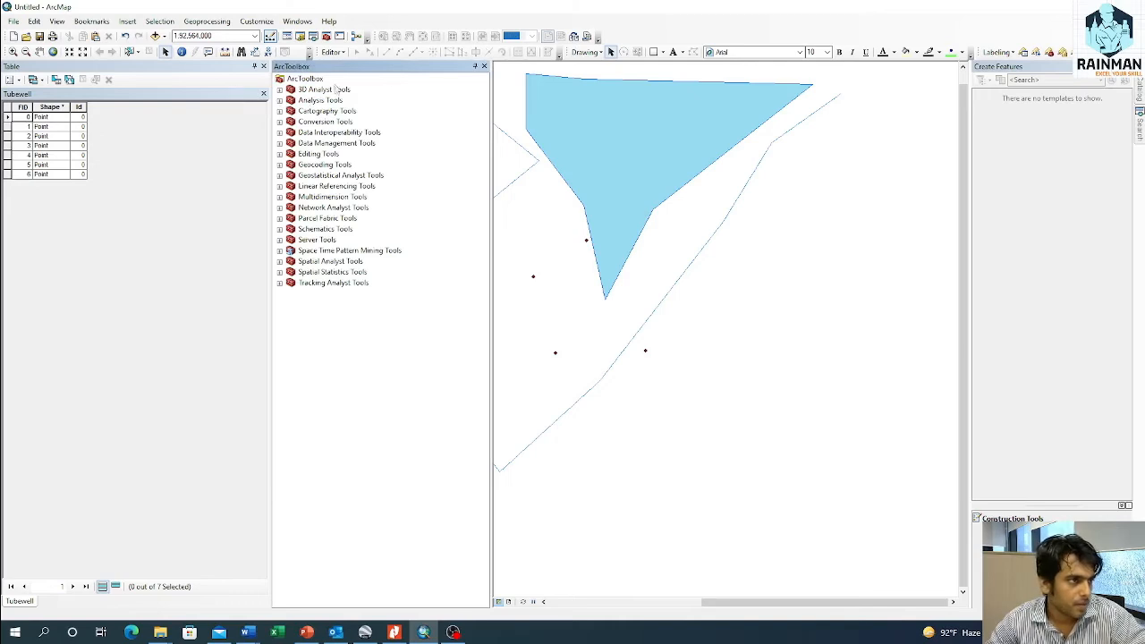
left_click(484, 67)
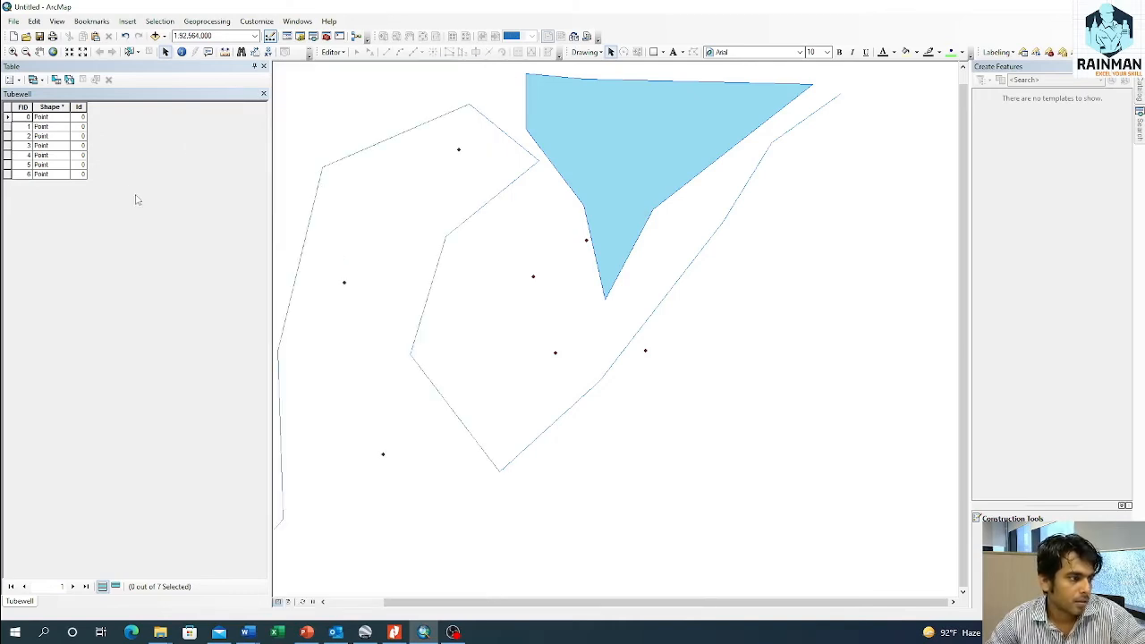
left_click(264, 68)
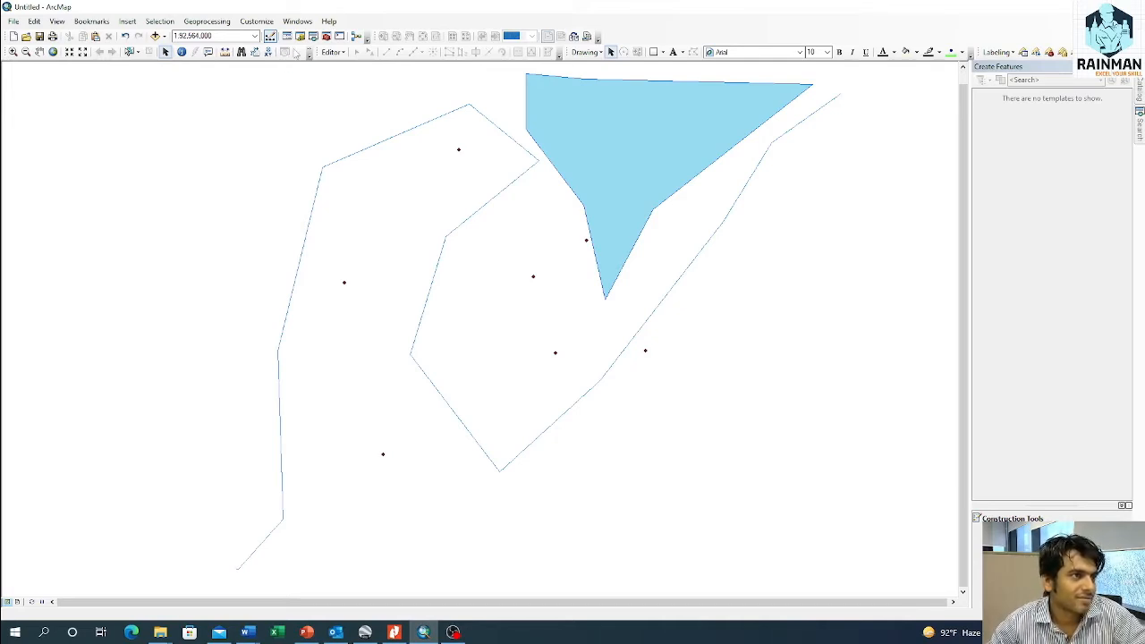
left_click(299, 24)
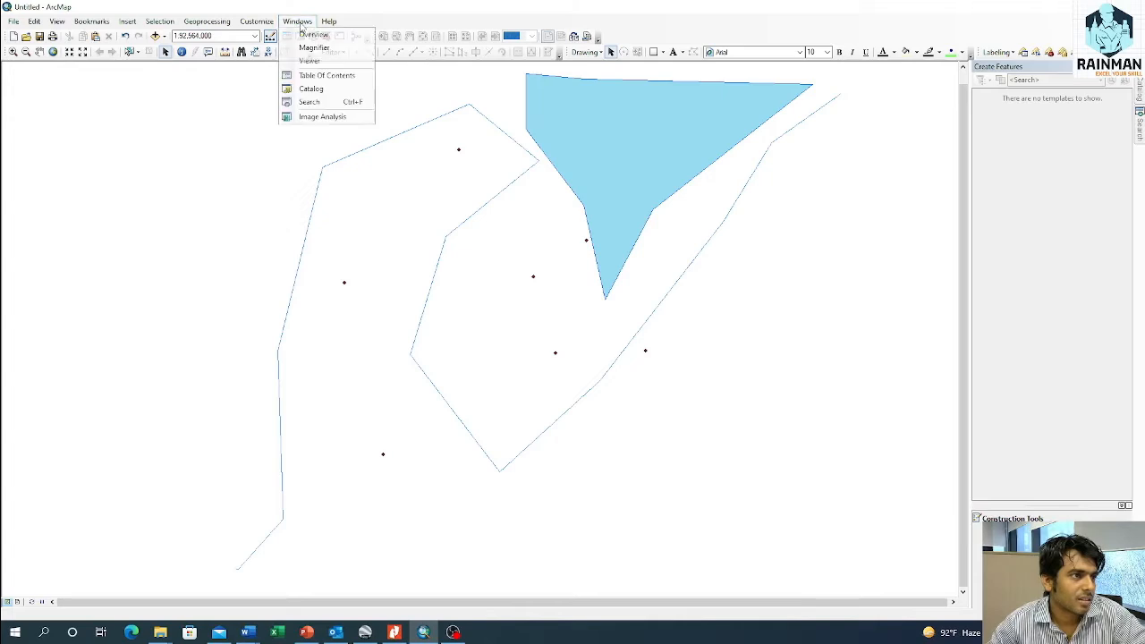
left_click(340, 80)
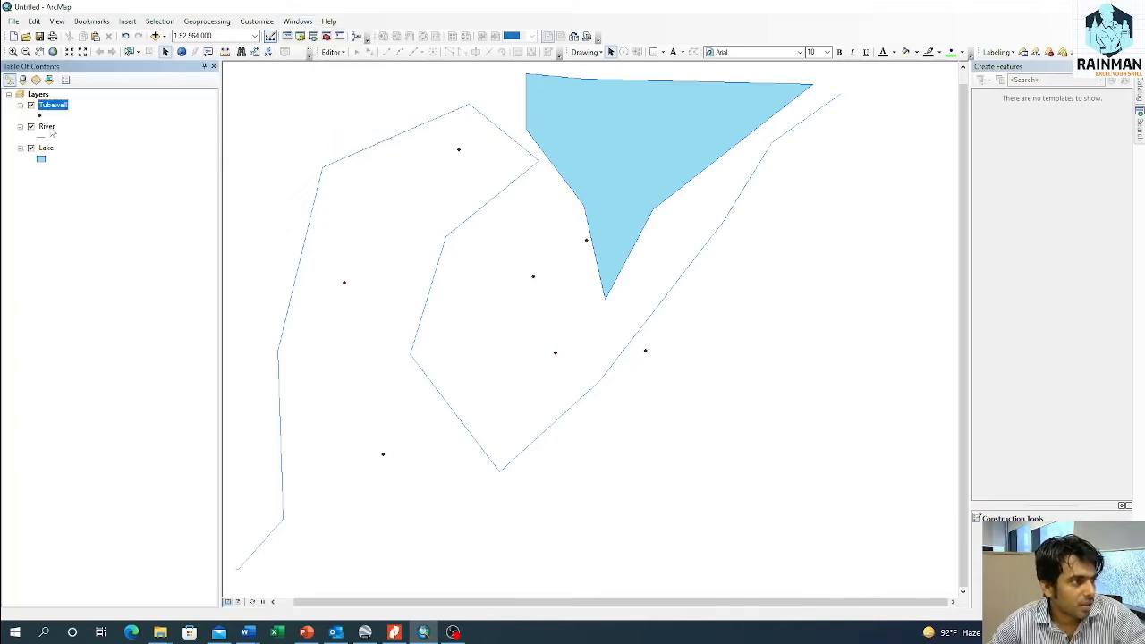
Step: Start an edit session on the River layer
right_click(49, 128)
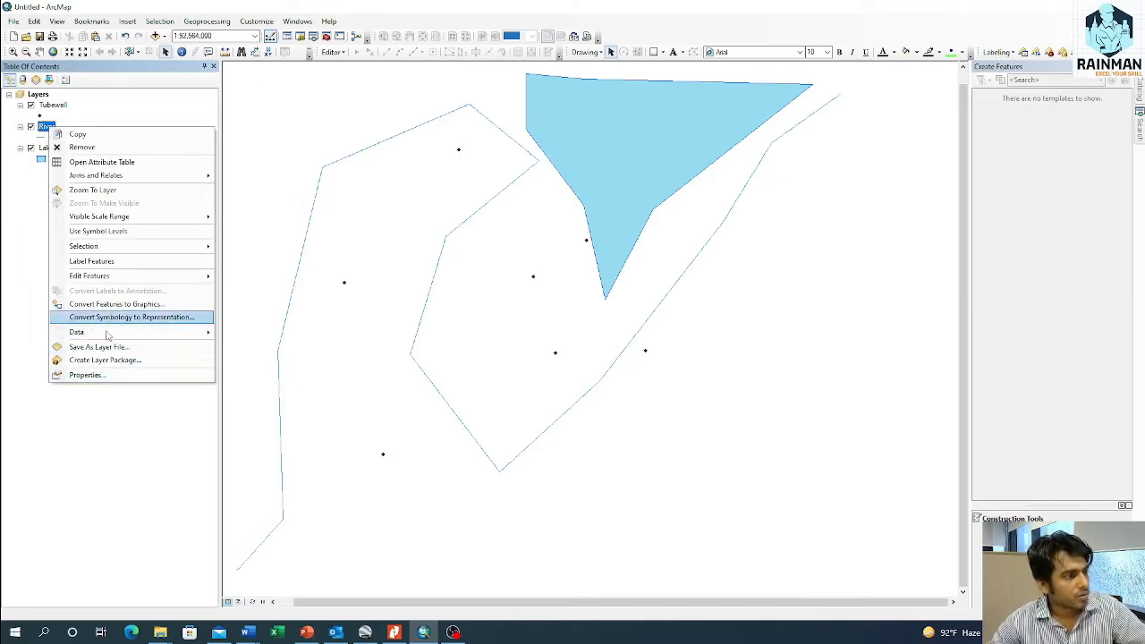
mouse_move(140, 278)
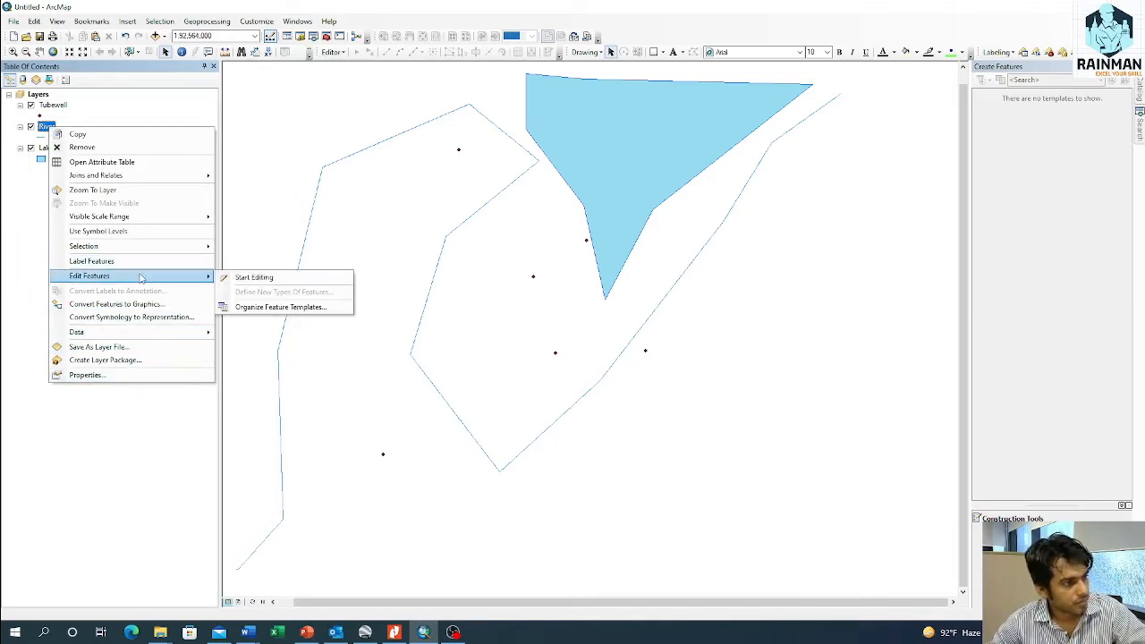
left_click(255, 276)
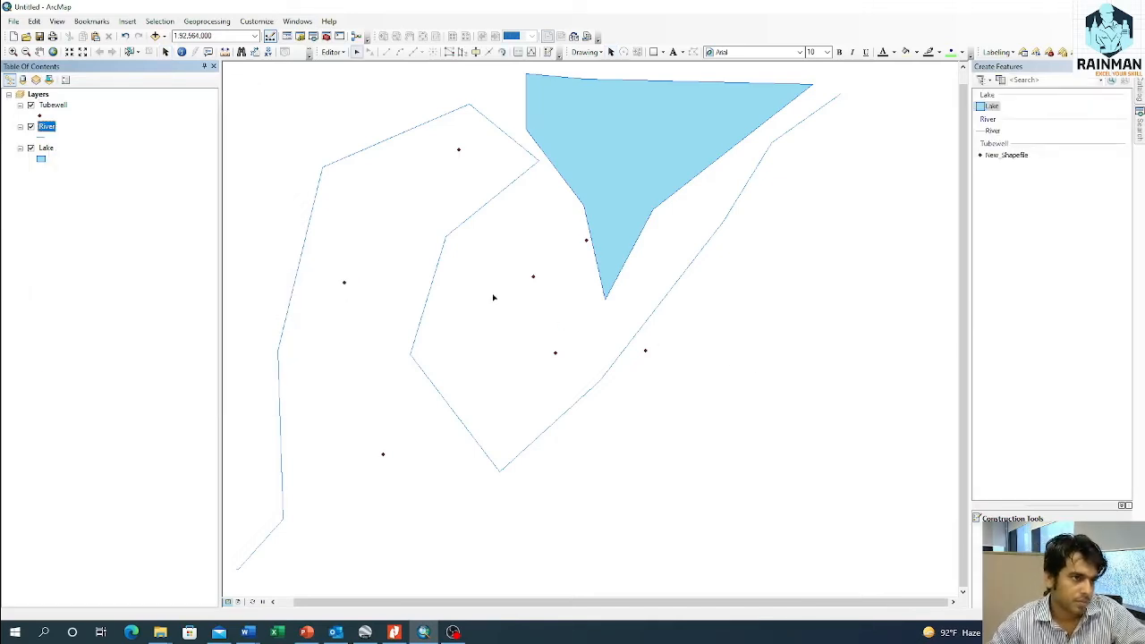
Step: Edit the river line's vertices to remove the short last segment at its southwestern end
scroll(596, 357, "down", 2)
scroll(596, 357, "up", 5)
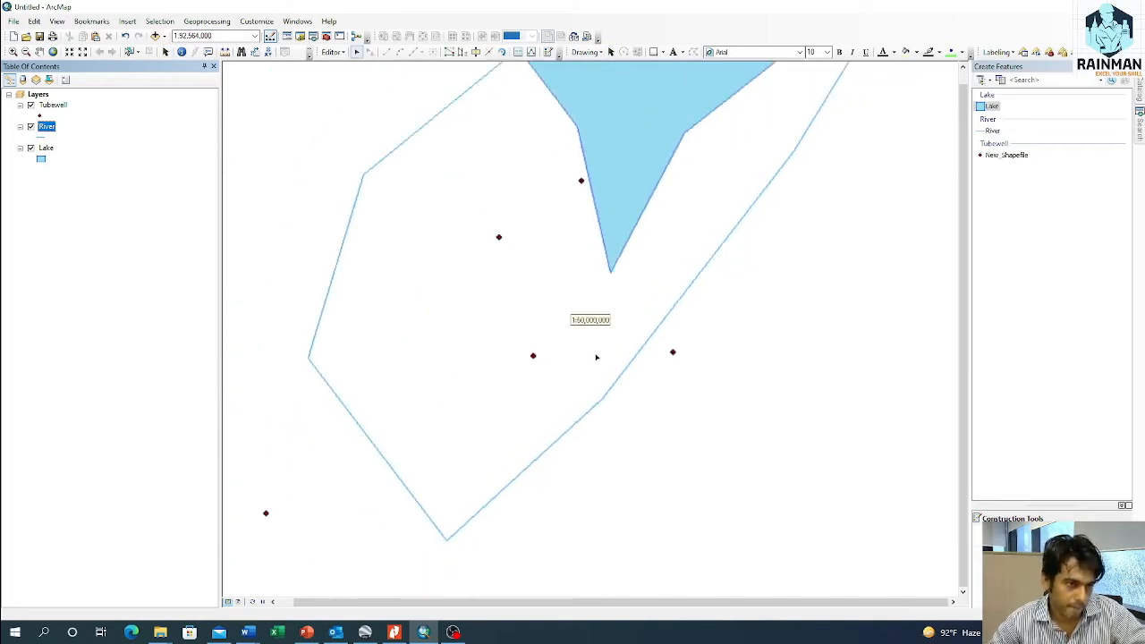
scroll(596, 357, "up", 1)
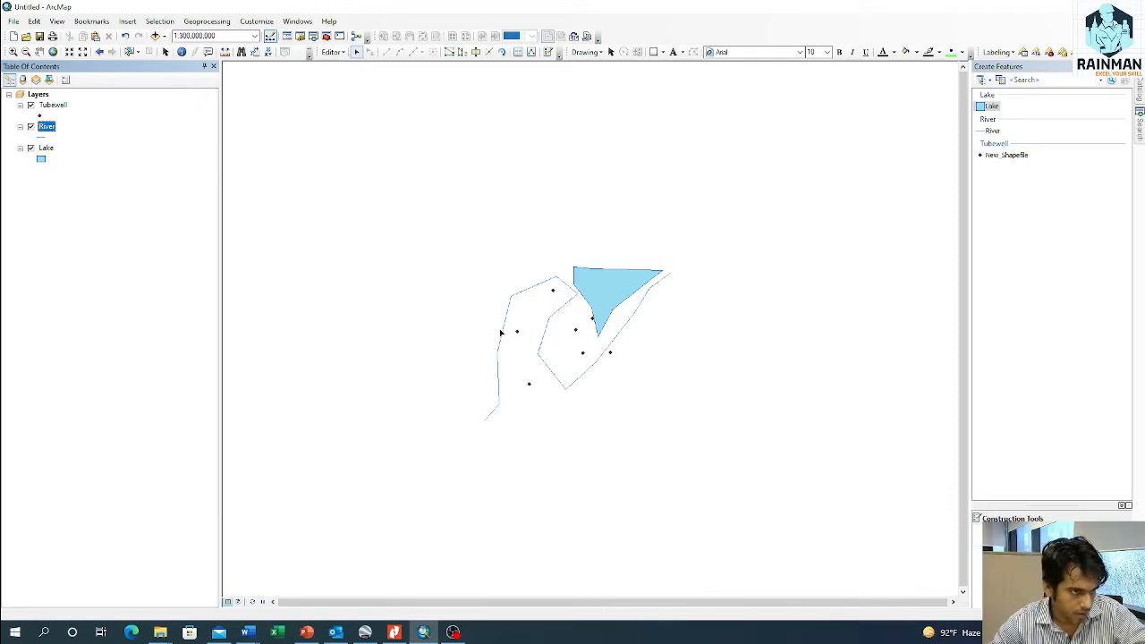
scroll(616, 338, "down", 2)
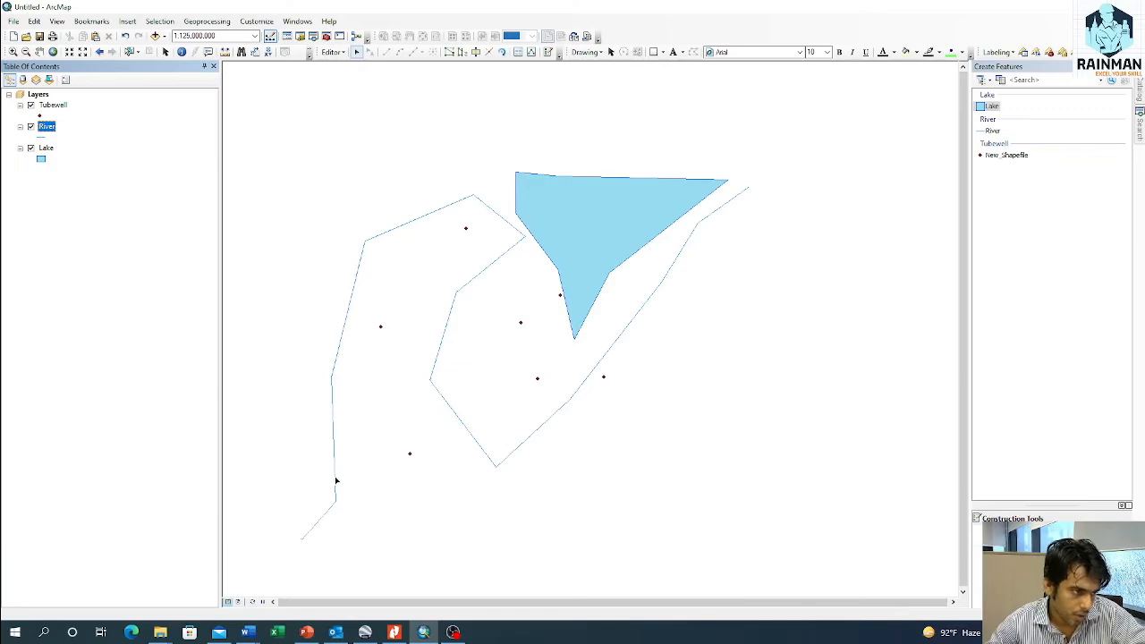
double_click(337, 480)
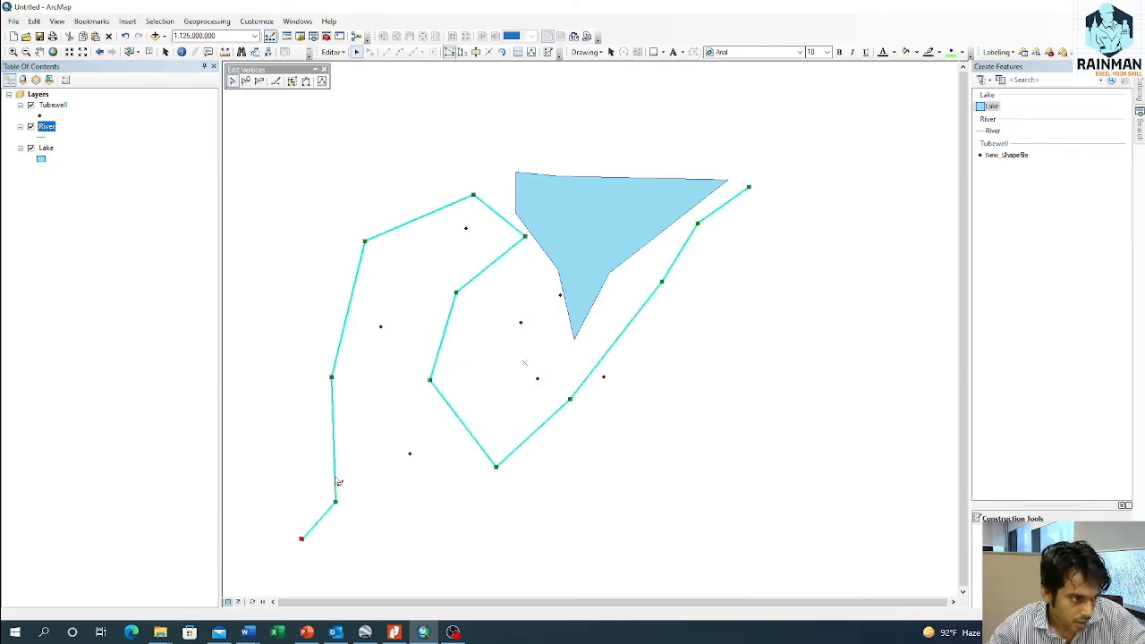
left_click_drag(300, 538, 295, 544)
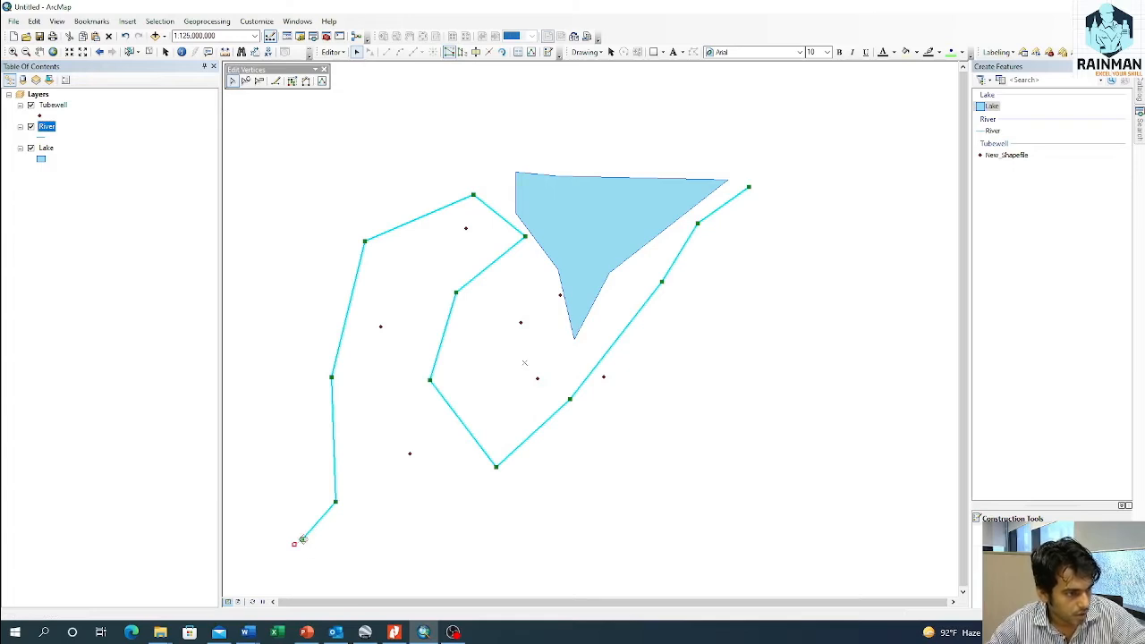
key("Delete")
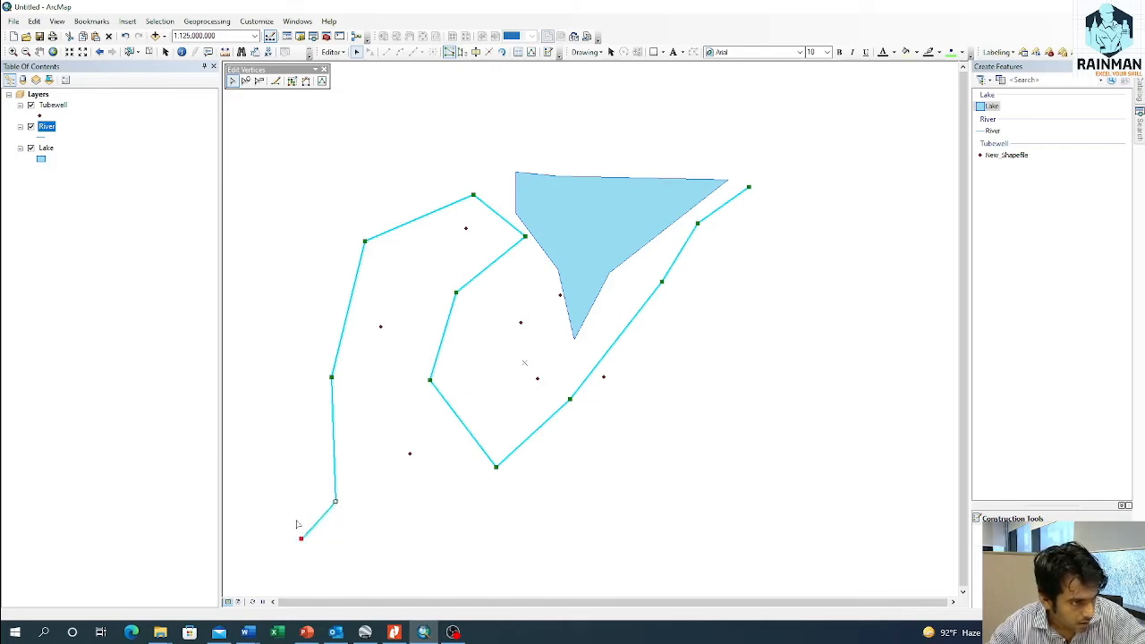
left_click_drag(301, 539, 336, 501)
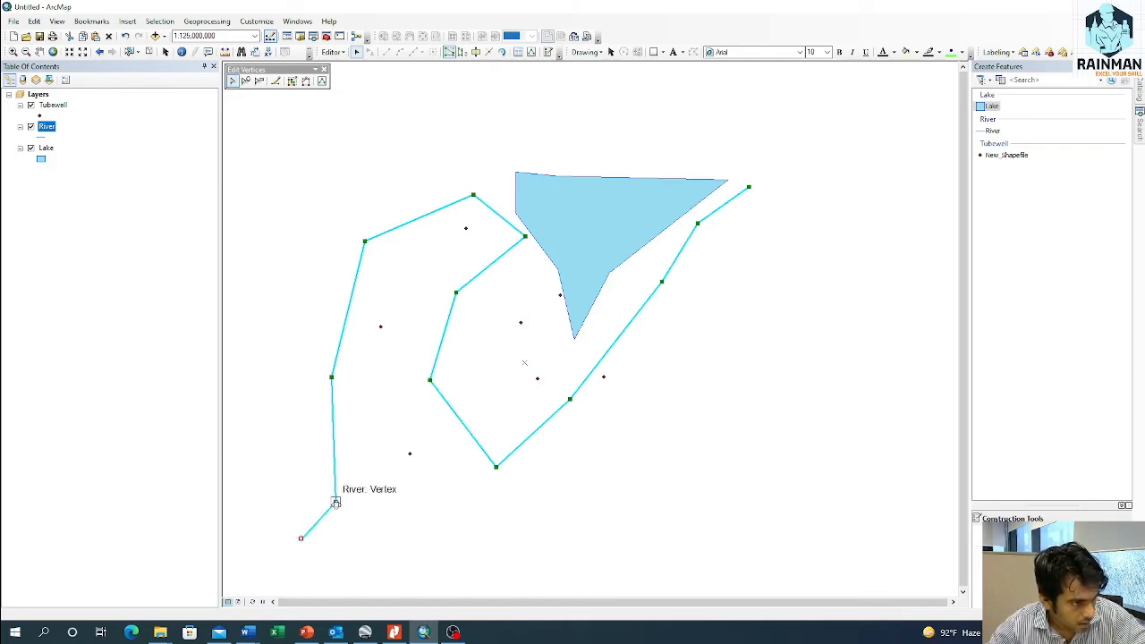
left_click(523, 538)
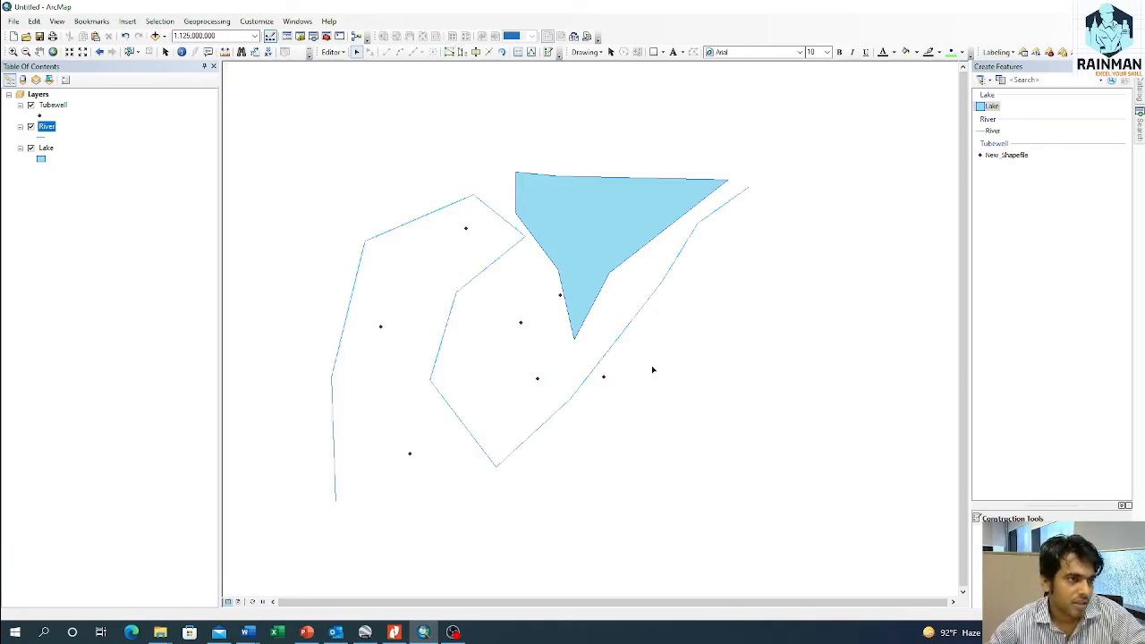
Step: Split the river line with the Split tool on its western stretch, just south of the westernmost bend
left_click(349, 311)
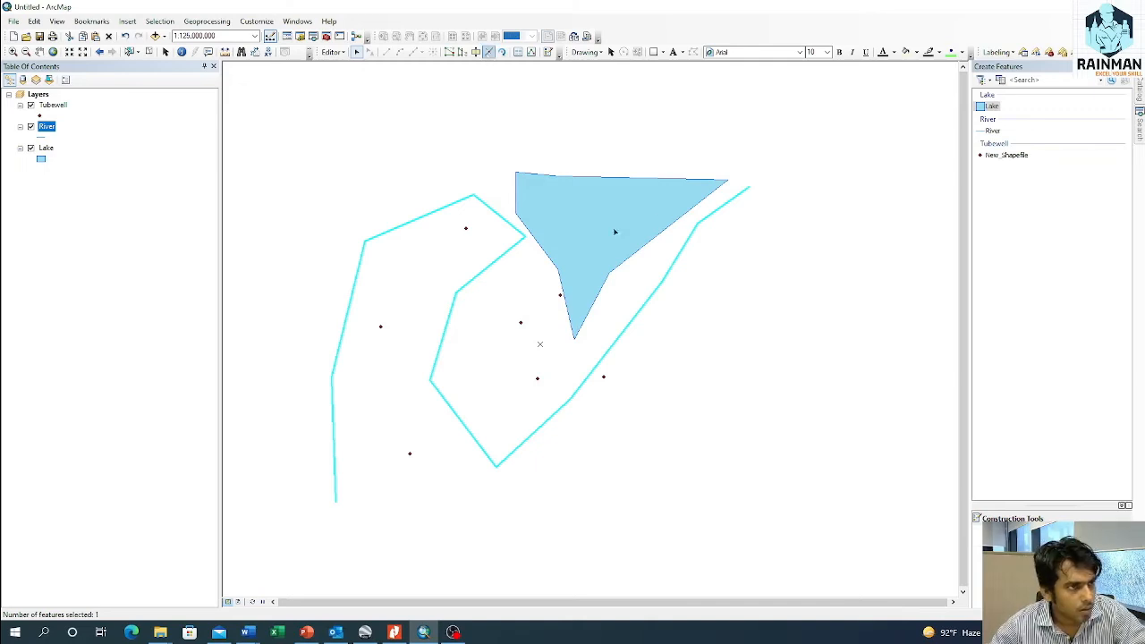
left_click(489, 52)
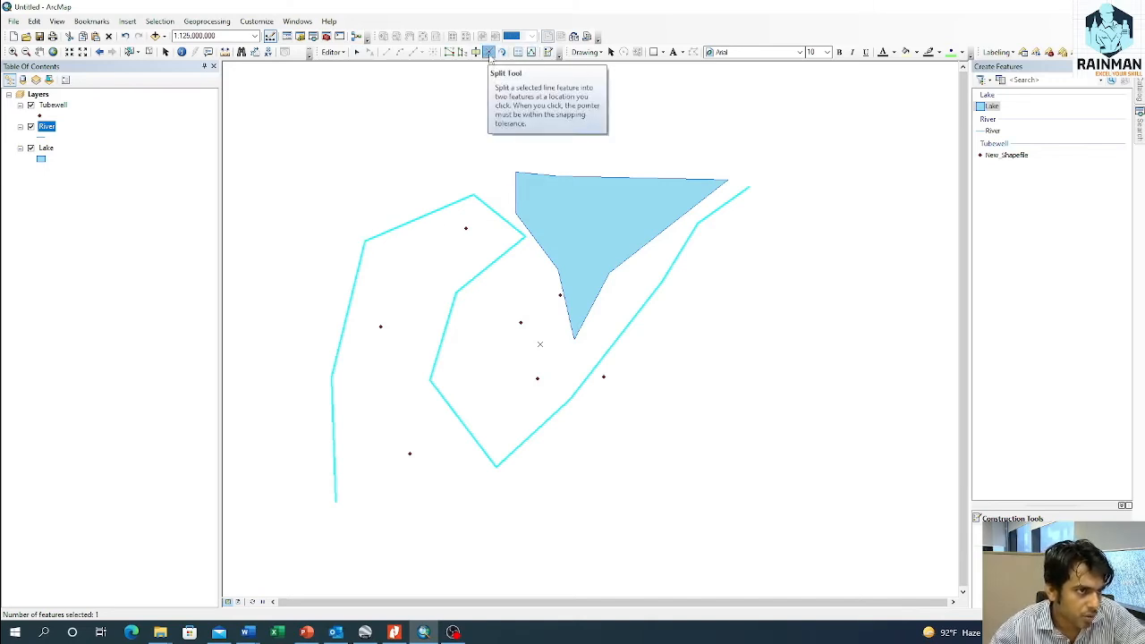
left_click(489, 56)
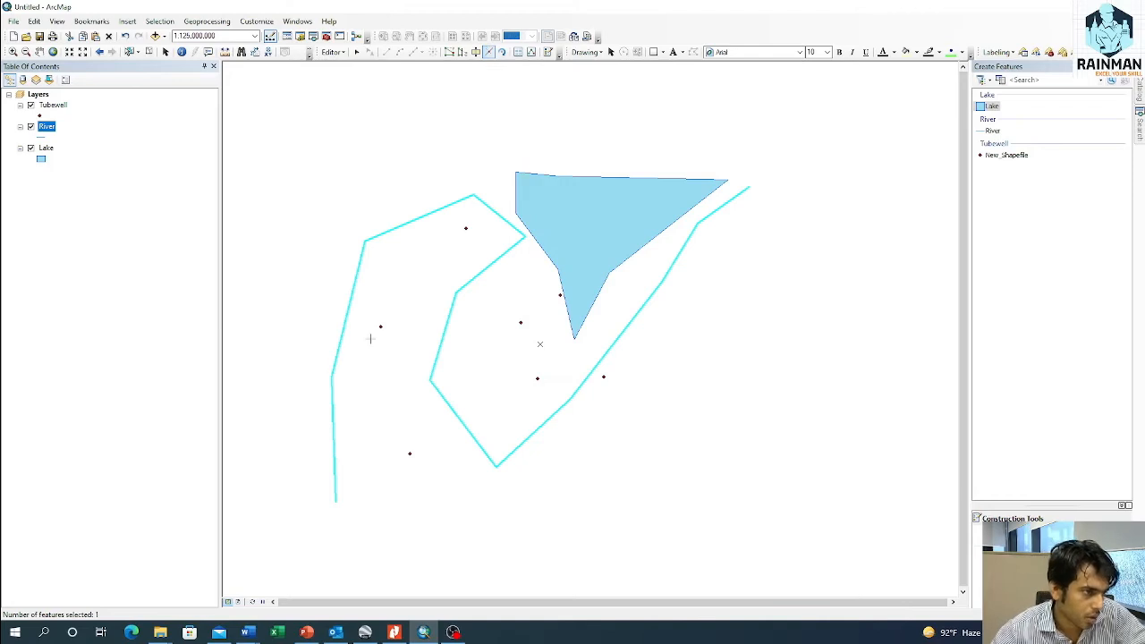
left_click(332, 398)
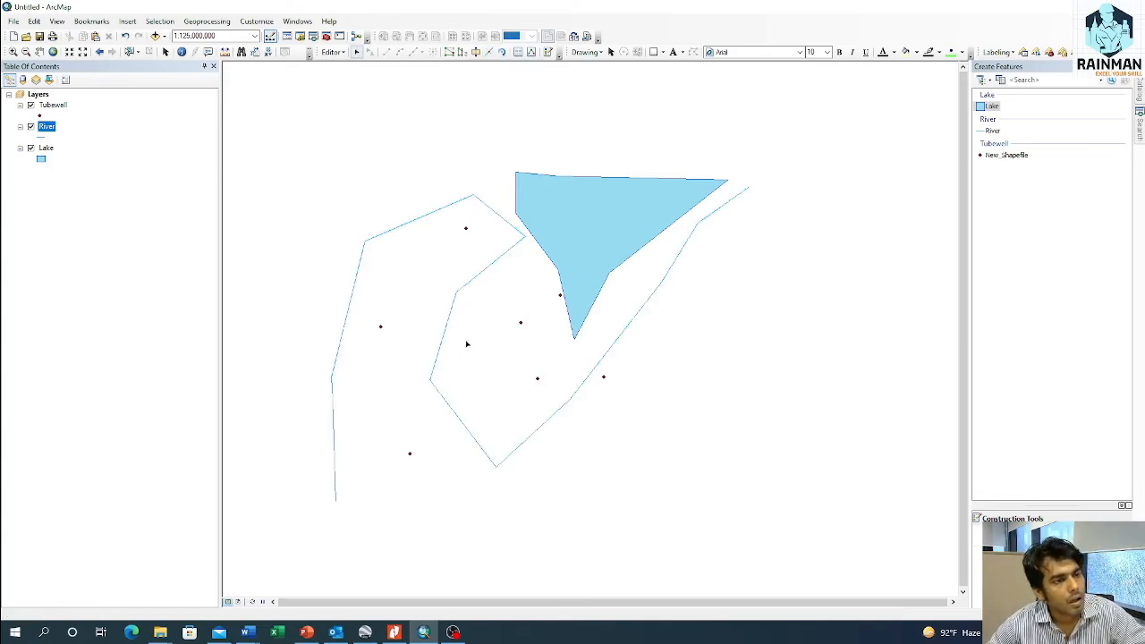
Step: Check the River attribute table for the split records, close it and select the southern split piece on the map
double_click(42, 128, "ctrl")
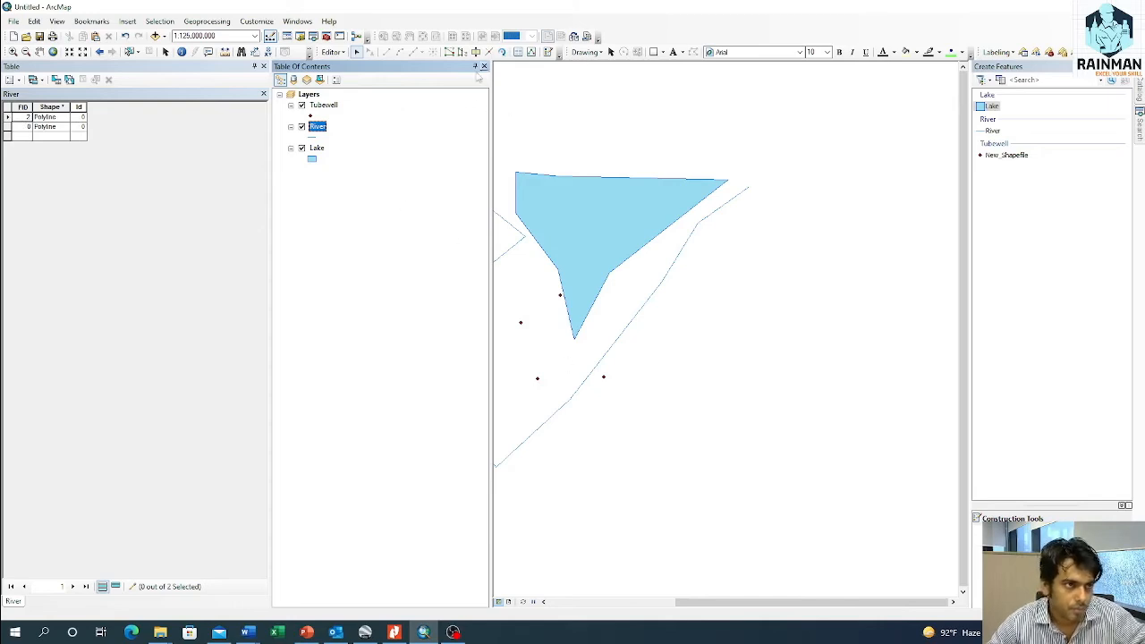
left_click(263, 67)
left_click_drag(333, 424, 372, 450)
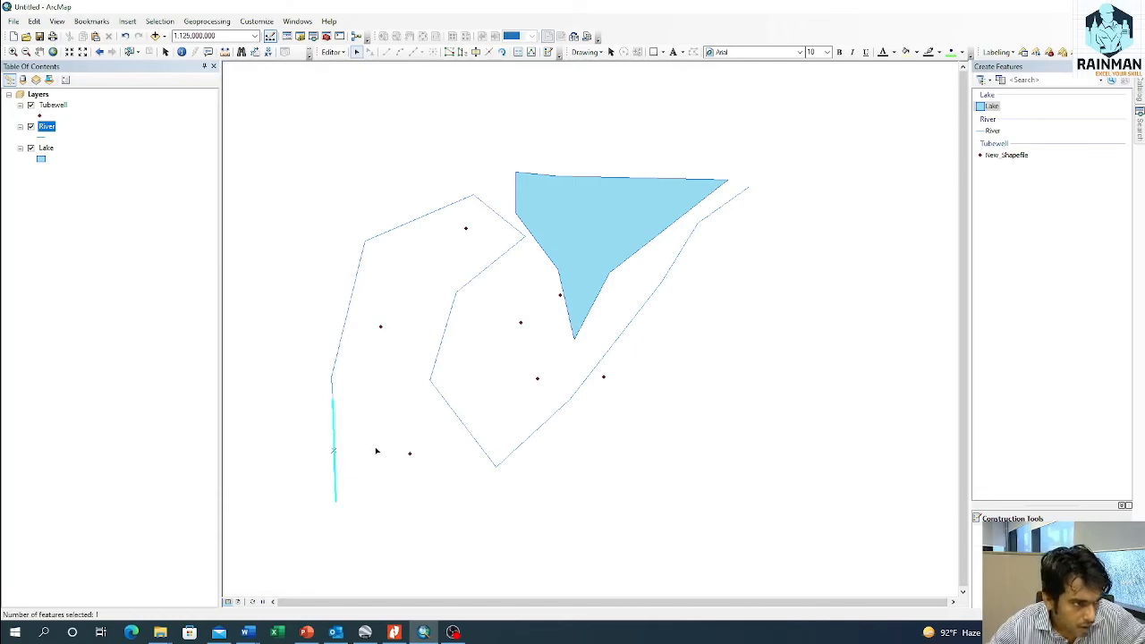
Step: Delete the selected southern split piece of the river through the River attribute table and close the table
right_click(46, 128)
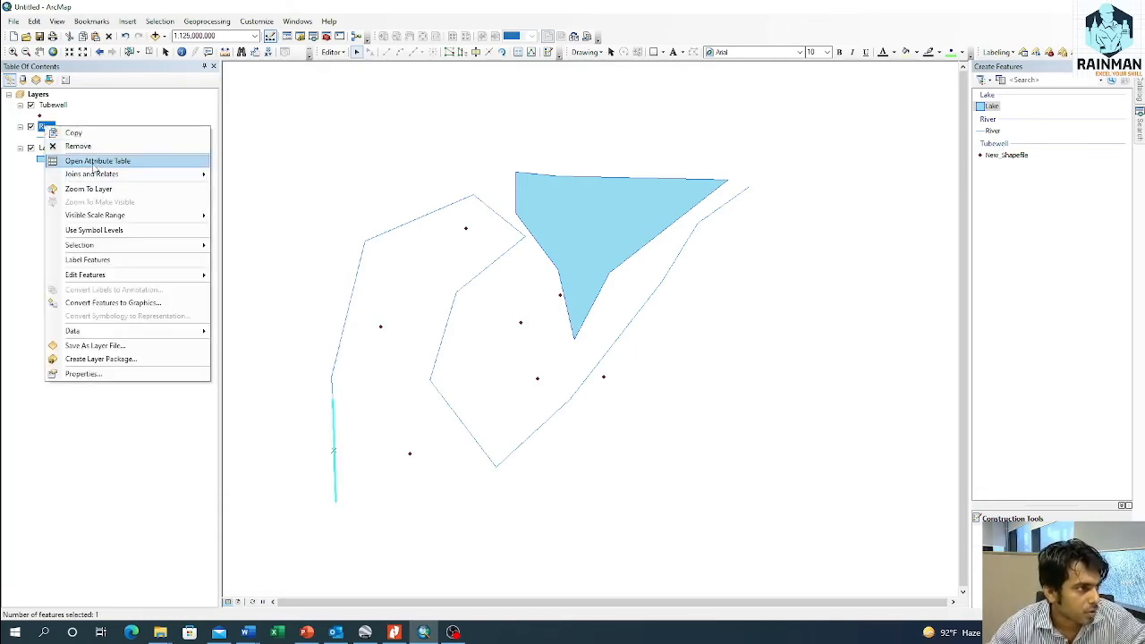
left_click(89, 161)
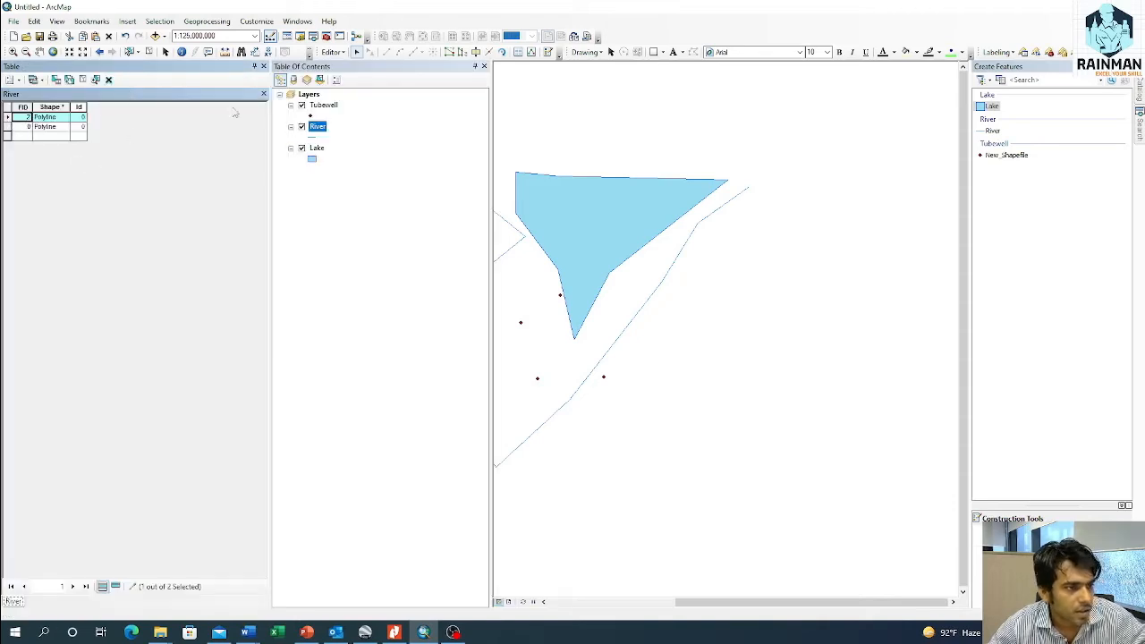
left_click(109, 79)
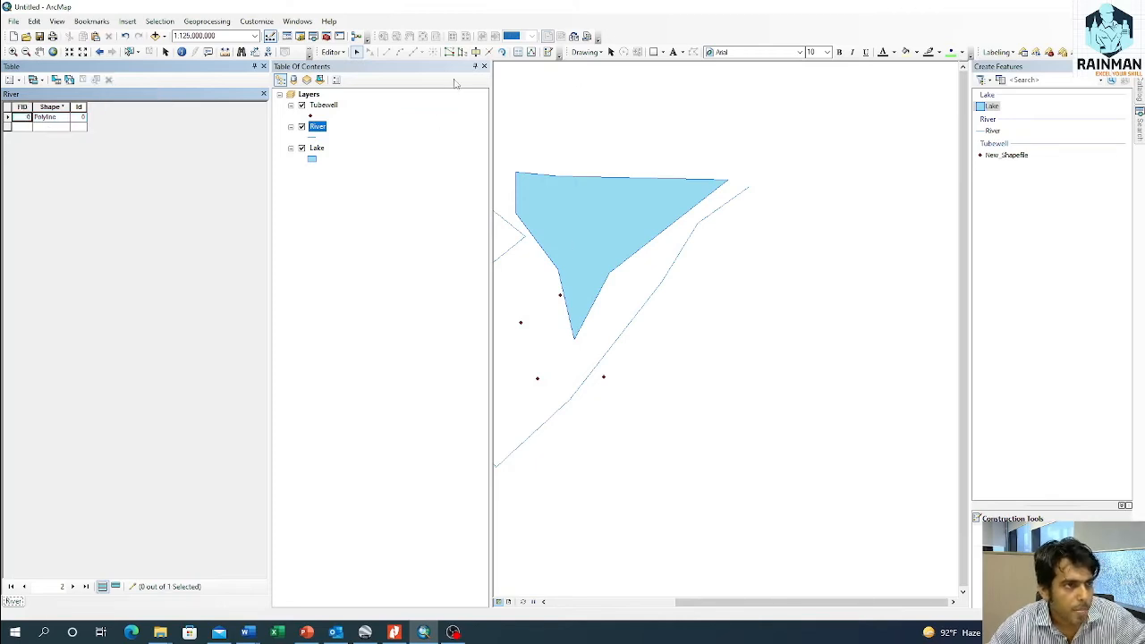
left_click(263, 66)
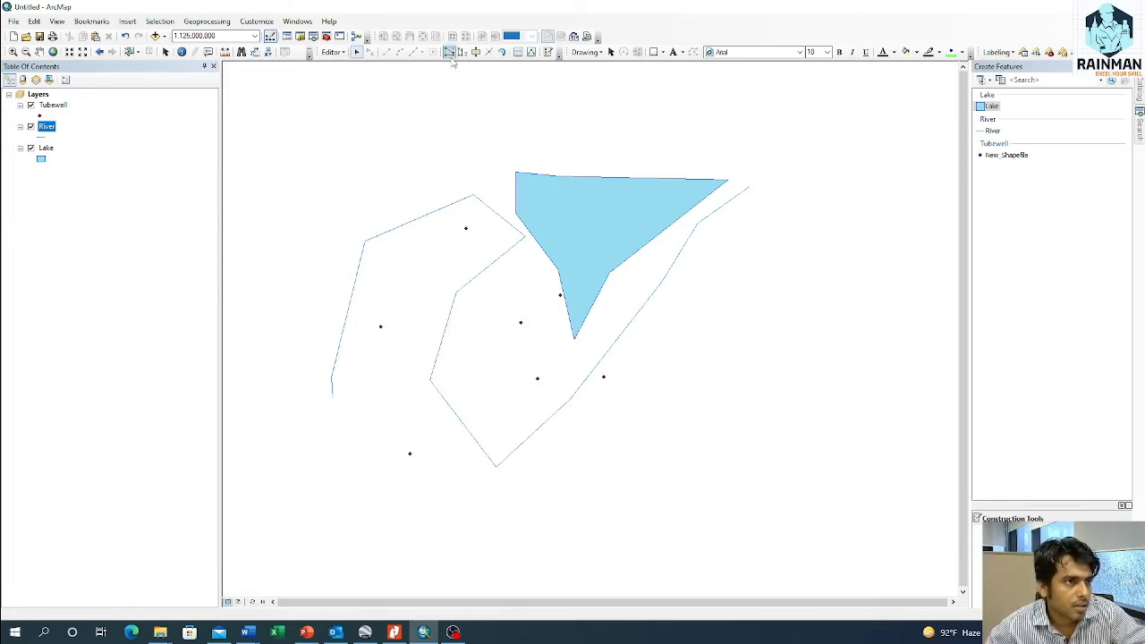
Step: Save the edits made to the split river and end the edit session
left_click(331, 52)
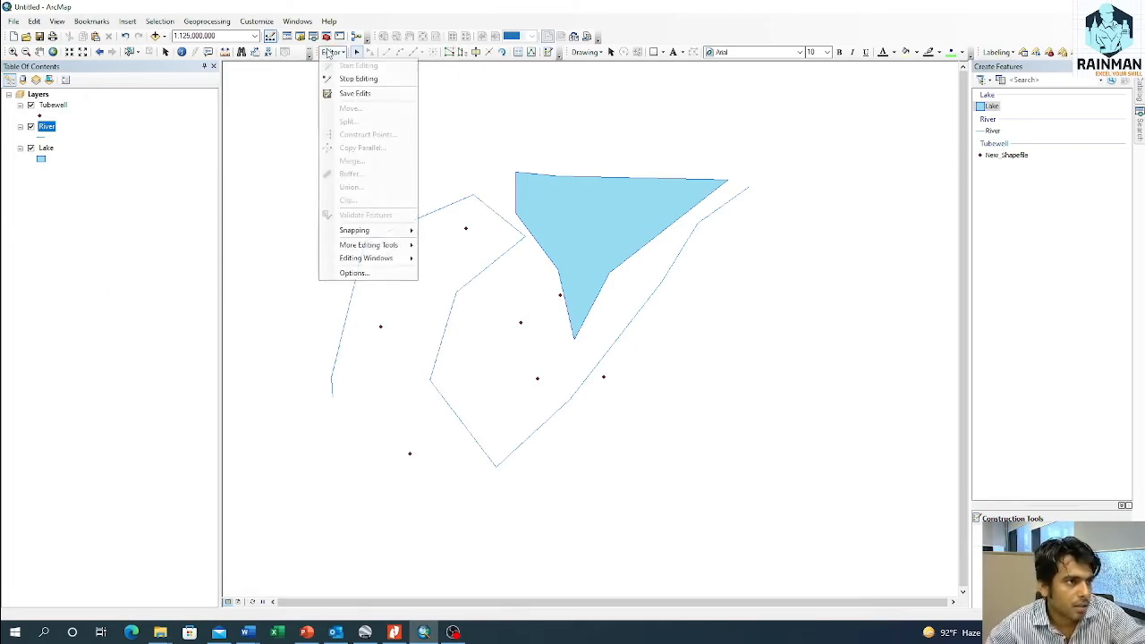
left_click(346, 94)
left_click(331, 52)
left_click(358, 79)
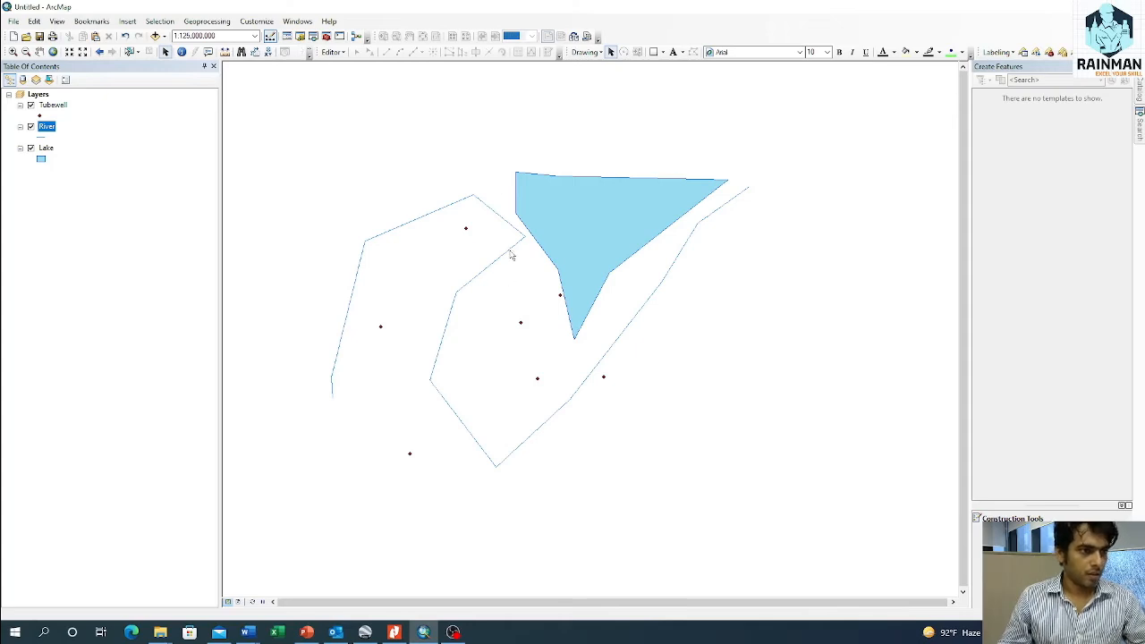
left_click(332, 52)
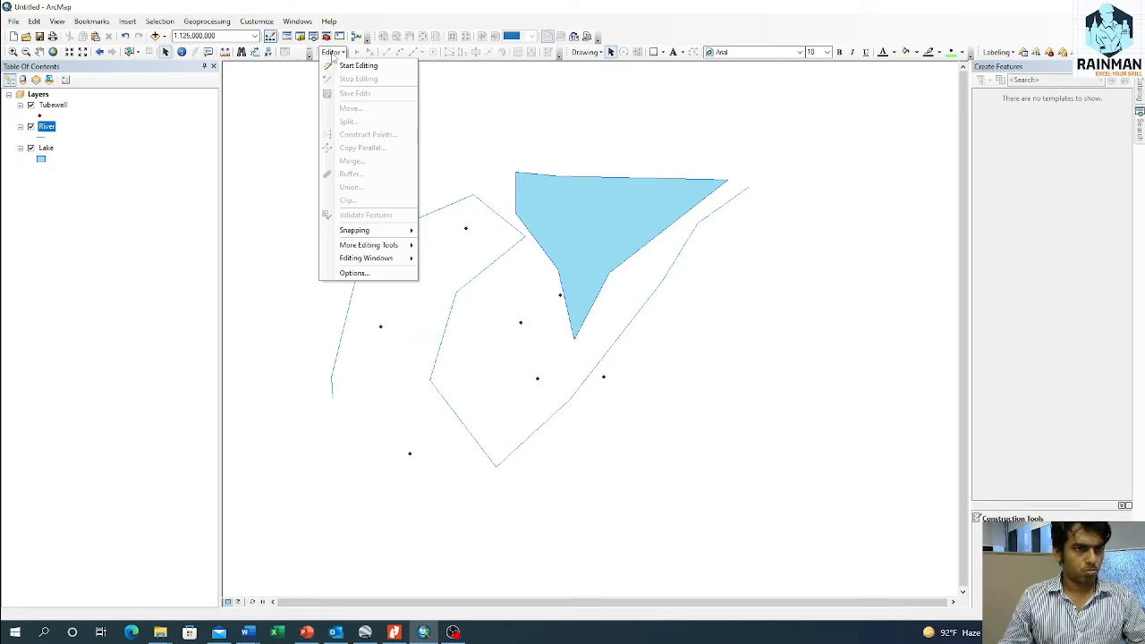
left_click(443, 77)
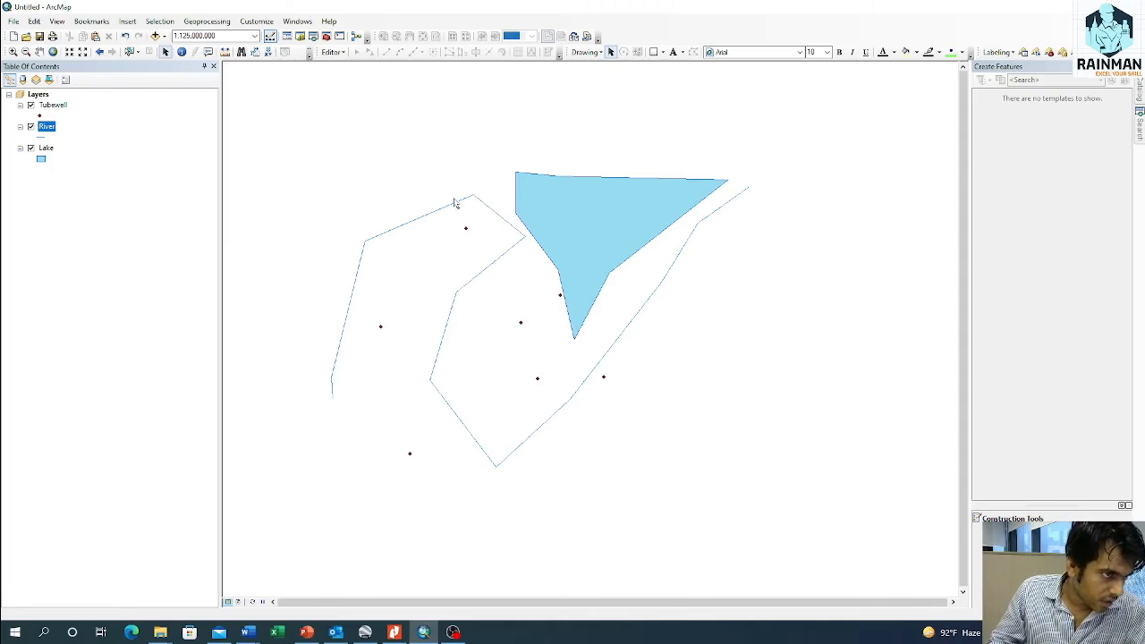
Step: Start a new edit session on the River layer
right_click(43, 128)
mouse_move(87, 274)
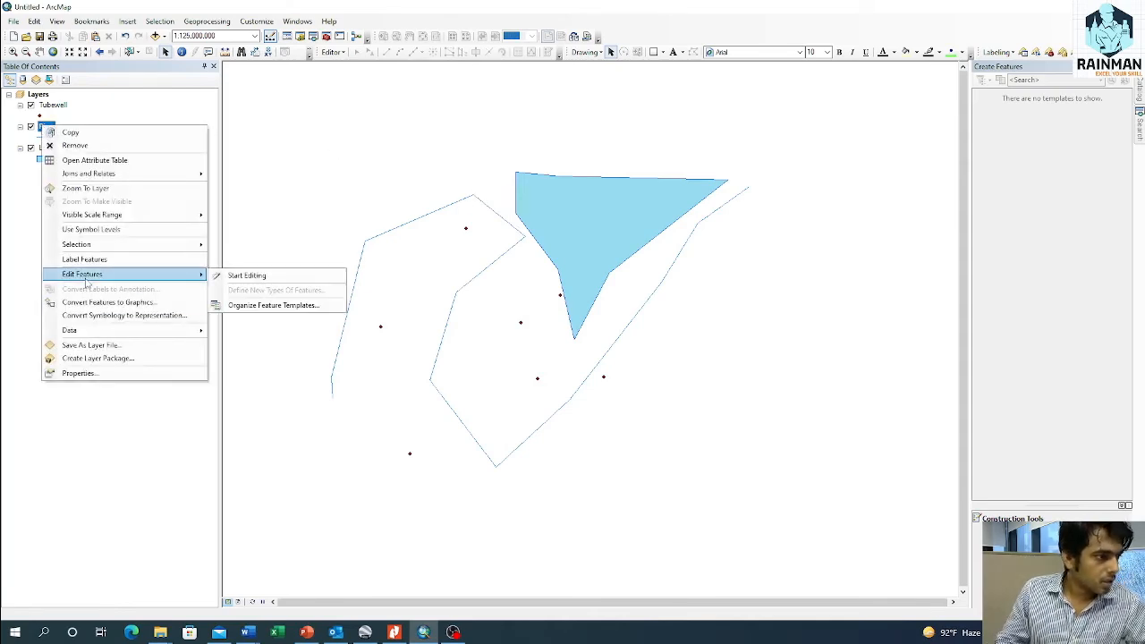
left_click(237, 274)
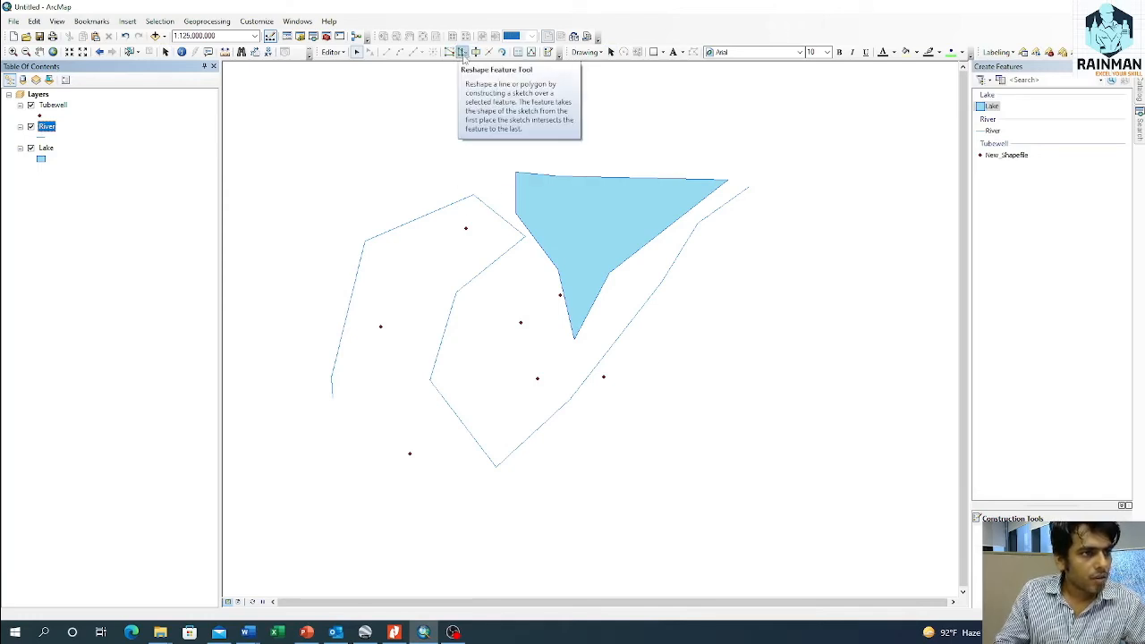
Step: Select the river line, reshape it with the Reshape Feature tool to cut off its northern bend, and clear the selection
left_click(462, 53)
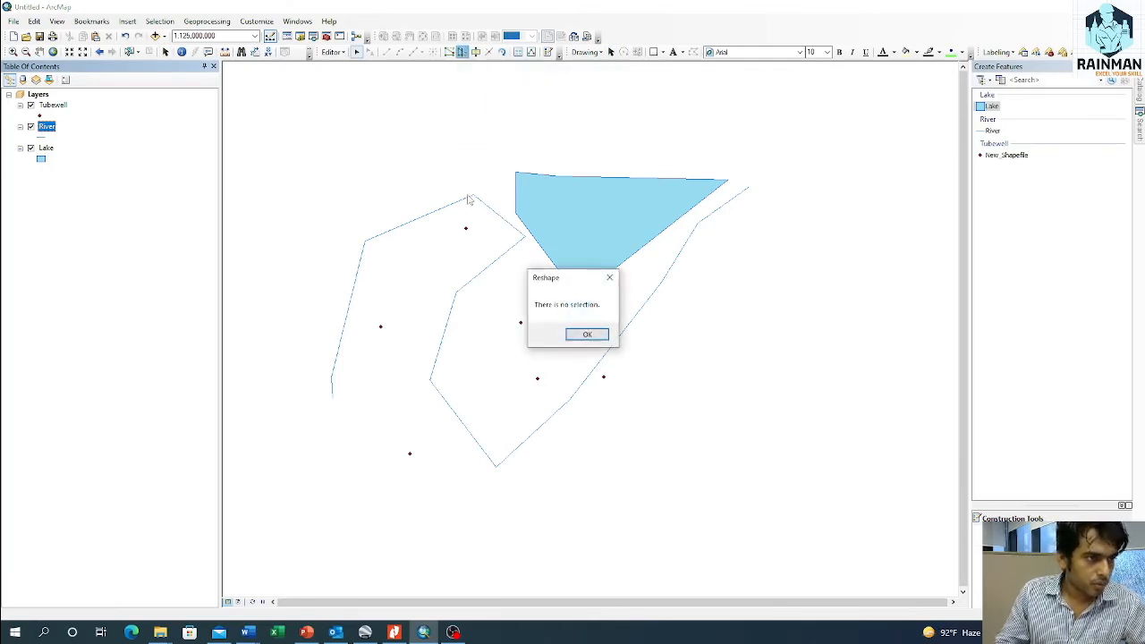
left_click(574, 335)
left_click_drag(459, 280, 478, 296)
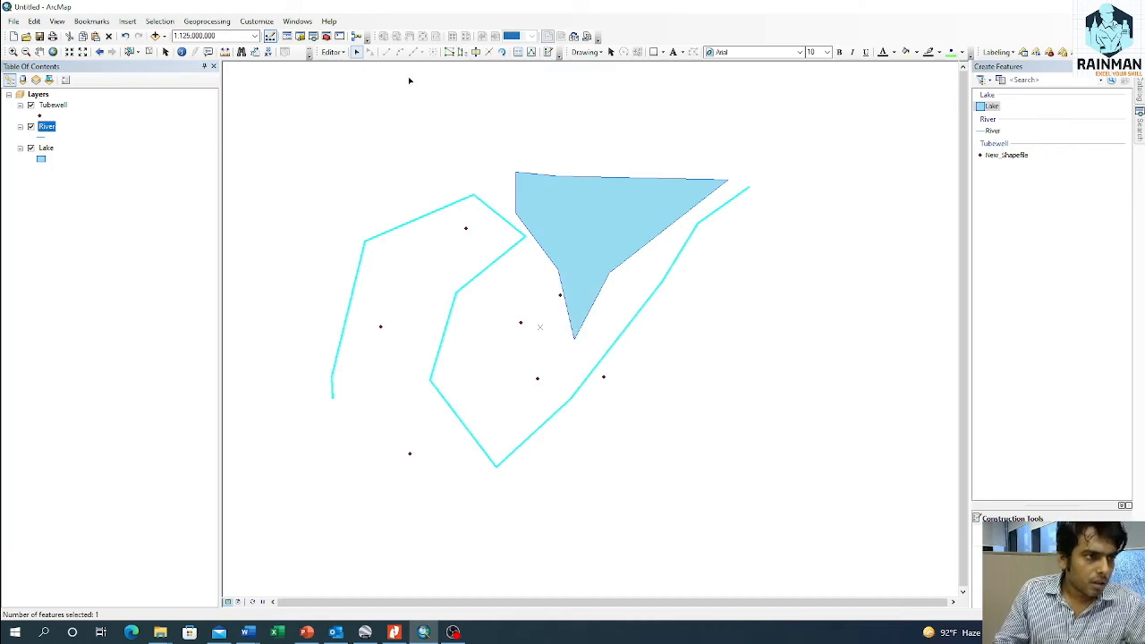
left_click(462, 52)
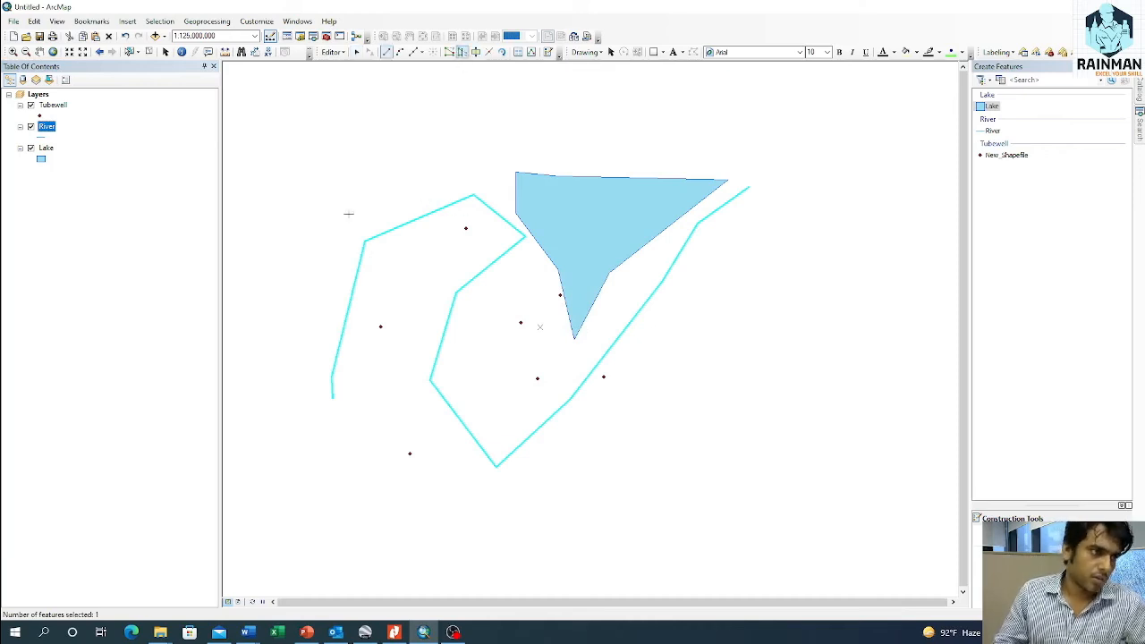
left_click(476, 317)
left_click(445, 272)
left_click(378, 247)
double_click(309, 248)
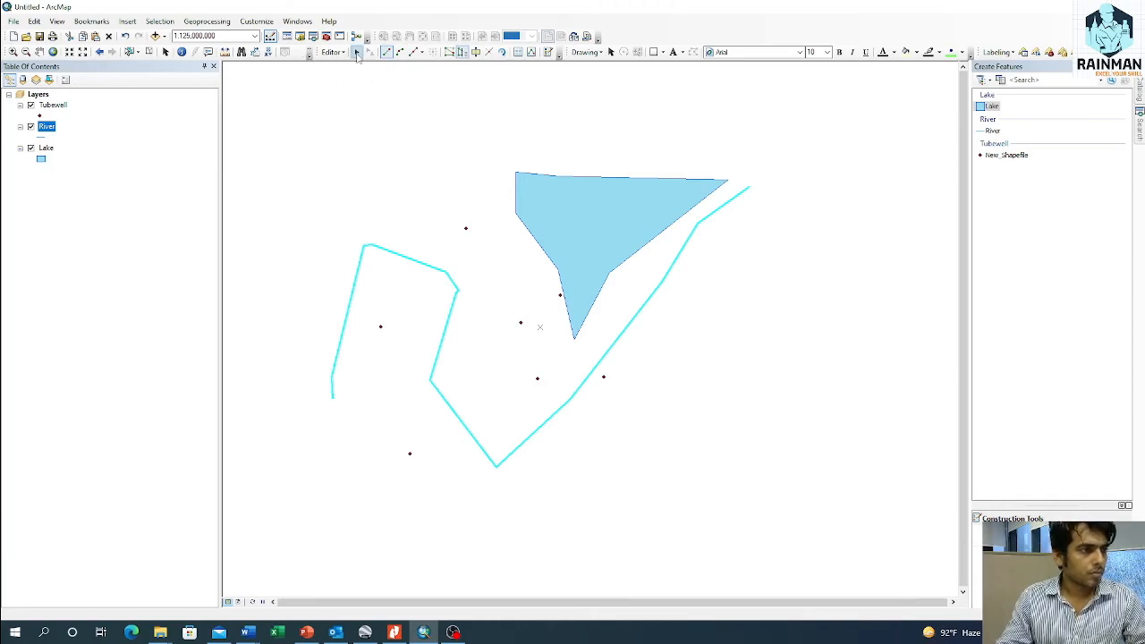
left_click(165, 51)
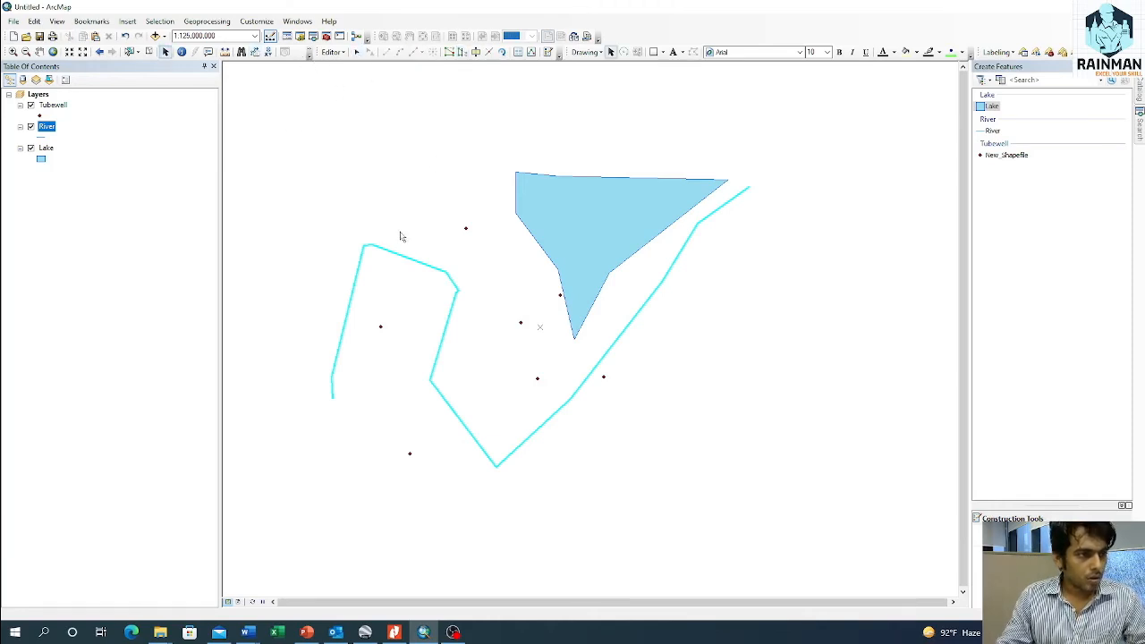
left_click(149, 52)
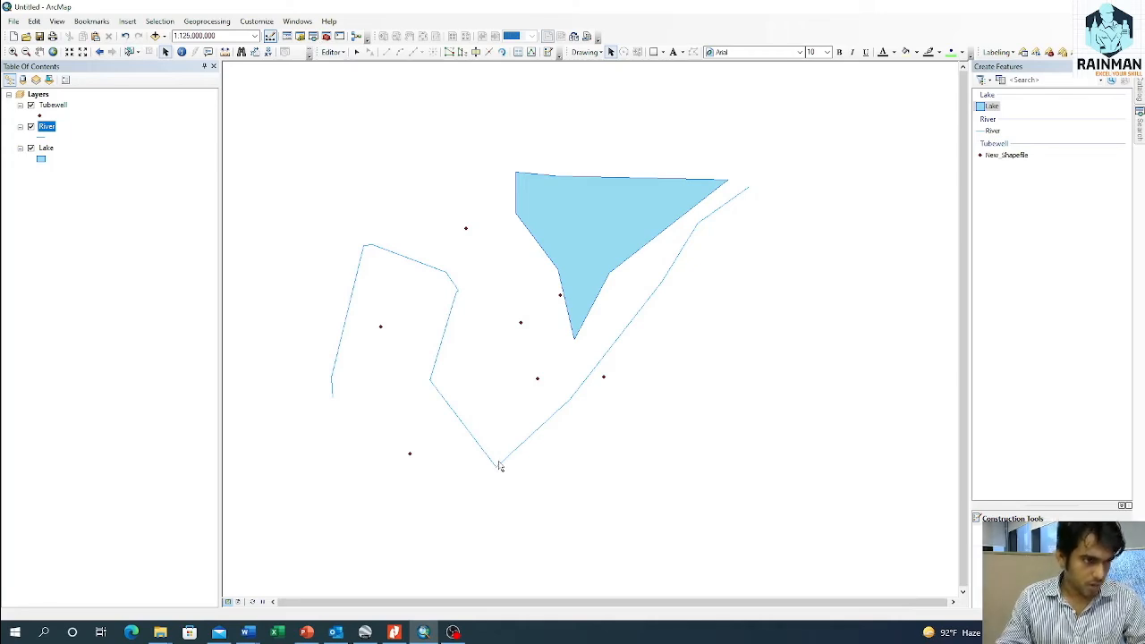
Step: Move the river line's southernmost vertex slightly north and finish the vertex edit
left_click(356, 52)
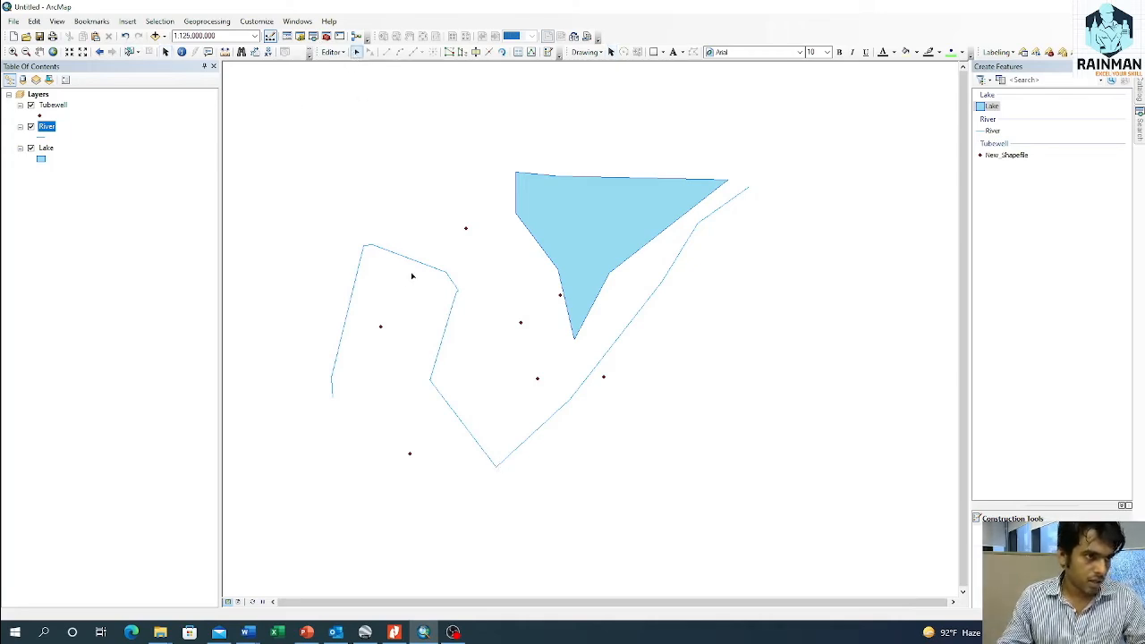
double_click(409, 262)
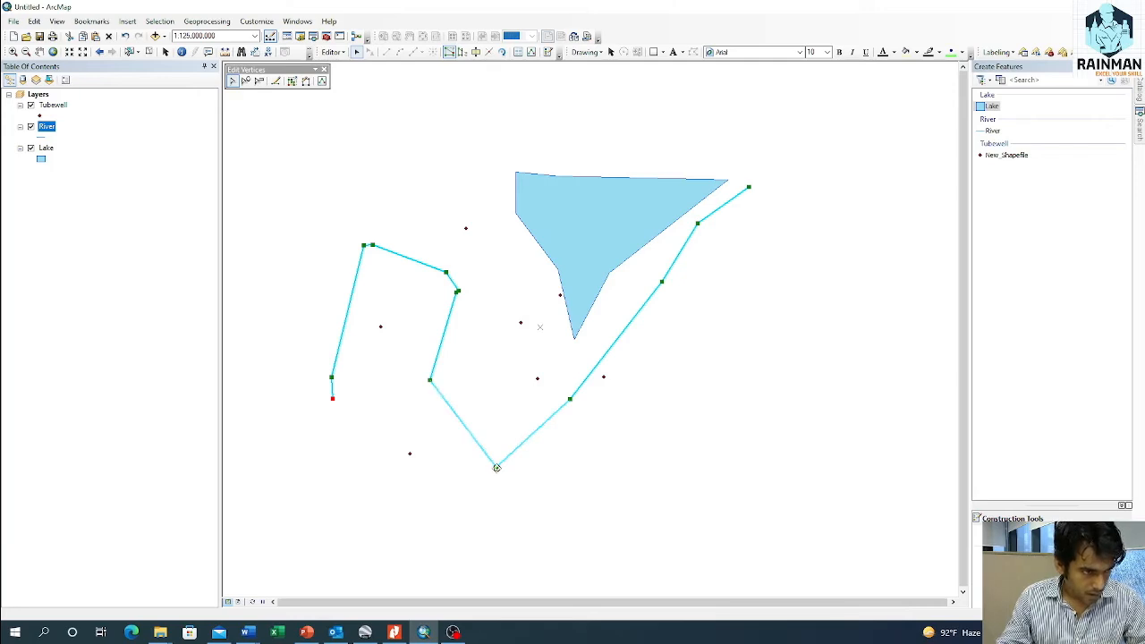
left_click_drag(497, 467, 501, 445)
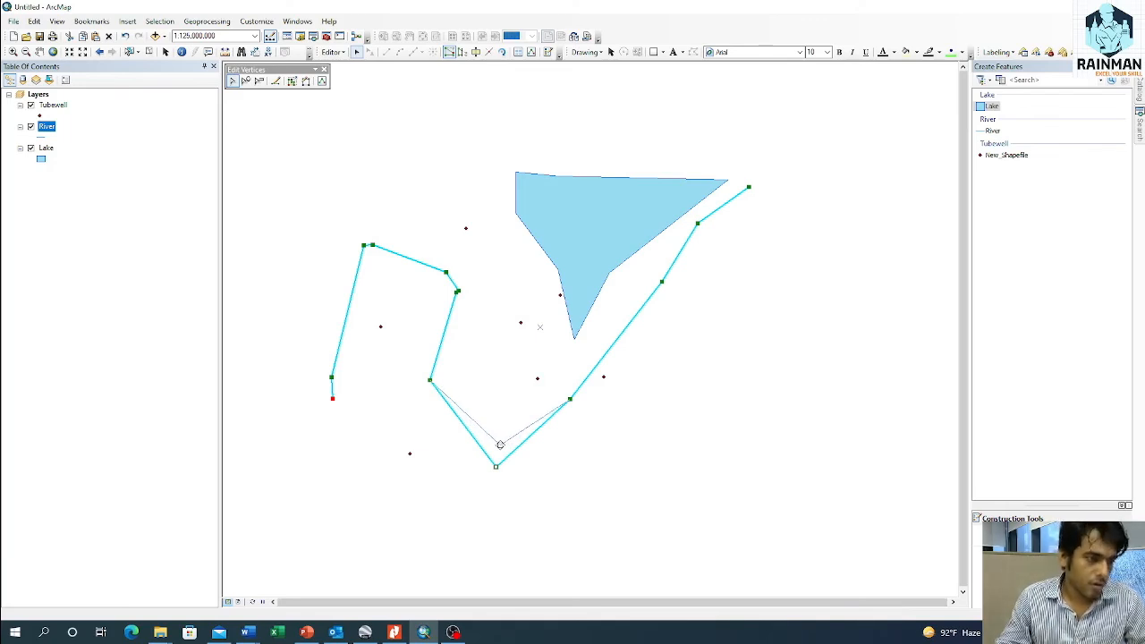
mouse_move(500, 445)
left_mouse_down()
mouse_move(495, 467)
mouse_move(498, 440)
left_mouse_up()
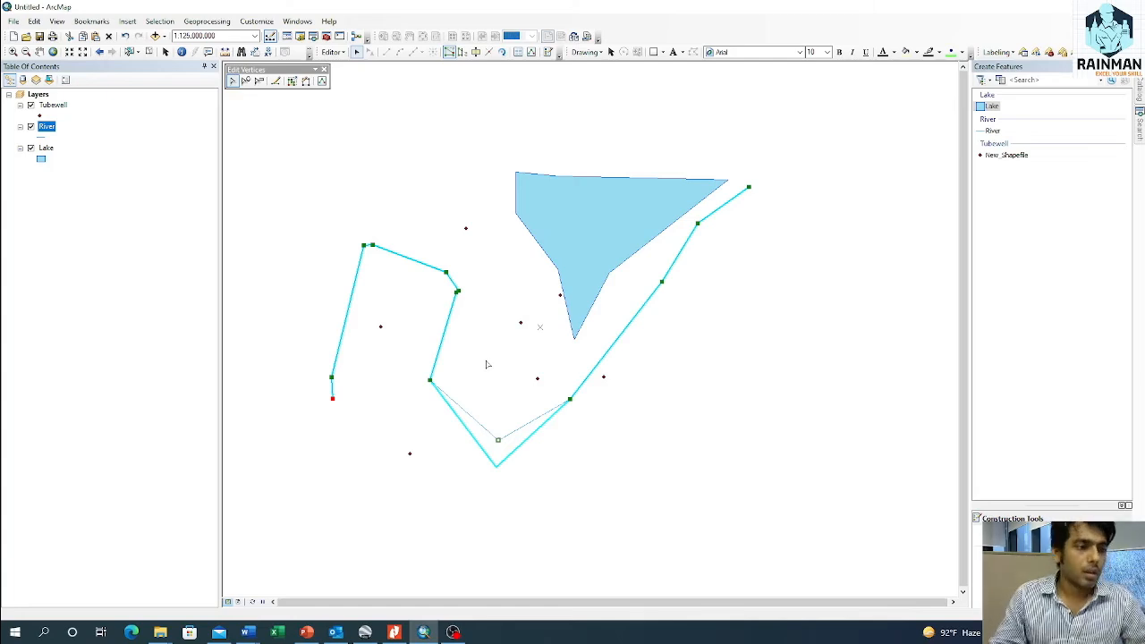
left_click(495, 364)
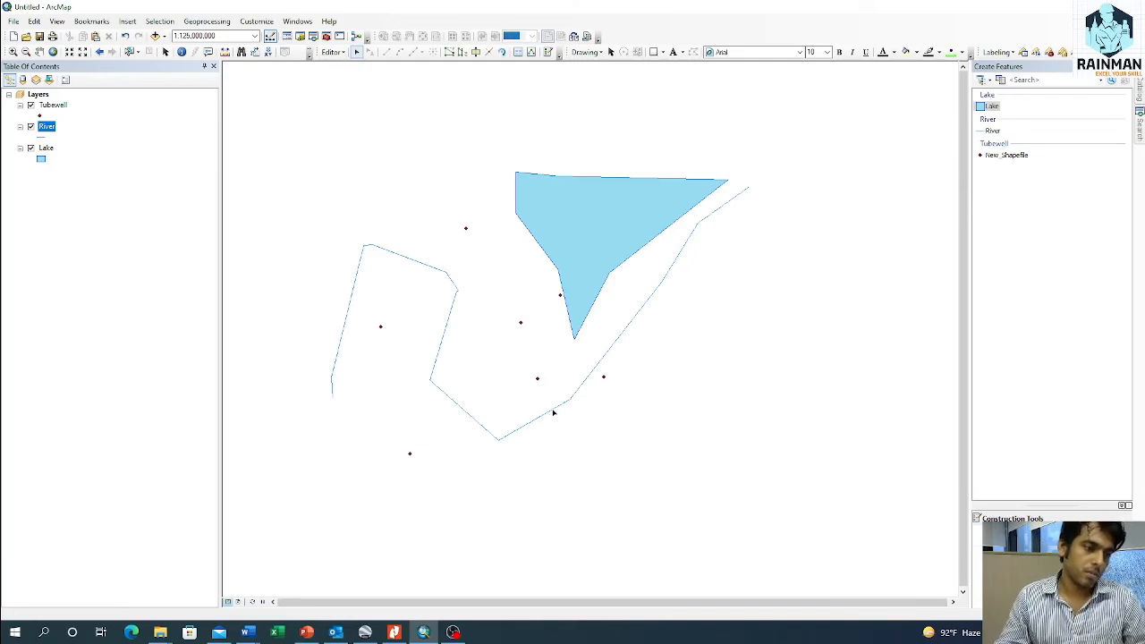
Step: Open the river line's vertices for editing and flip the line's direction
double_click(555, 409)
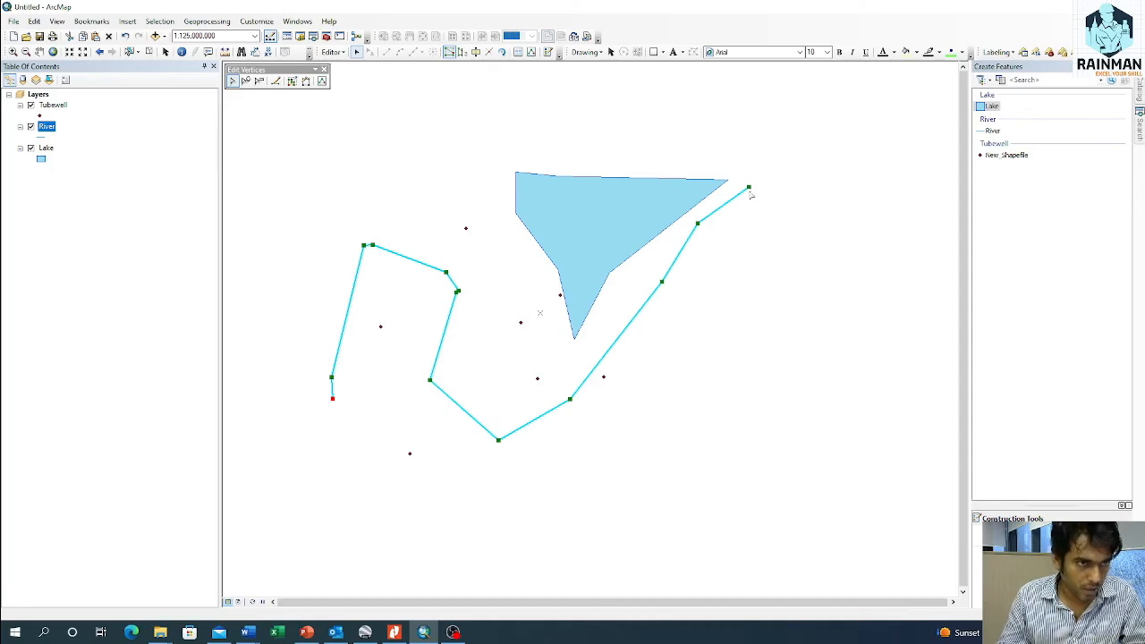
right_click(435, 373)
left_click(463, 456)
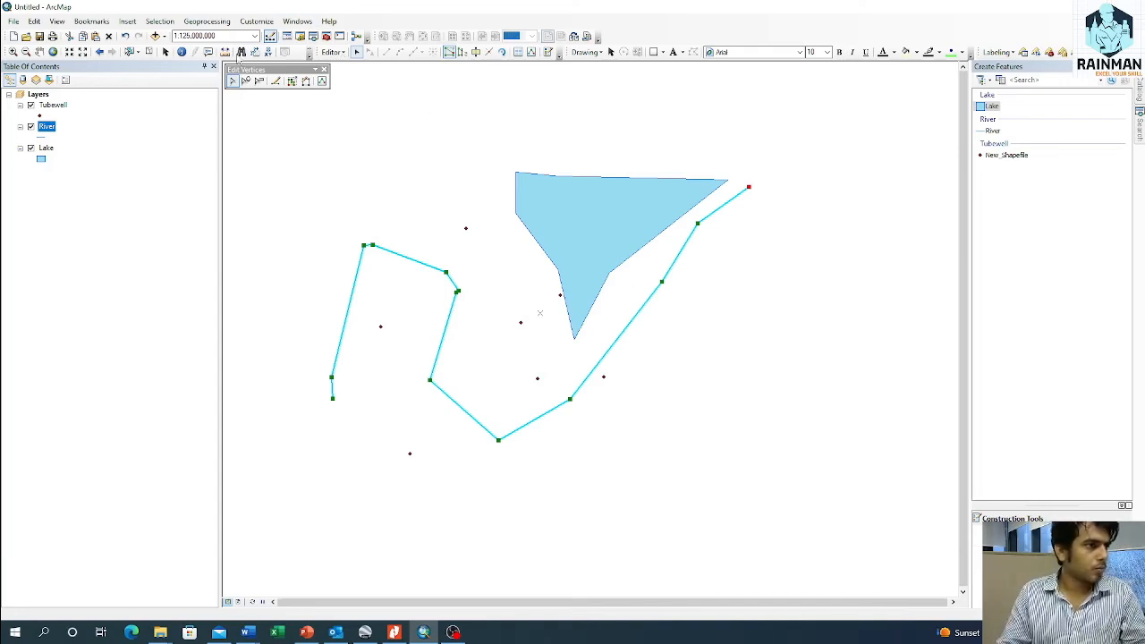
Step: Save the reshaped River edits and end the edit session
left_click(333, 52)
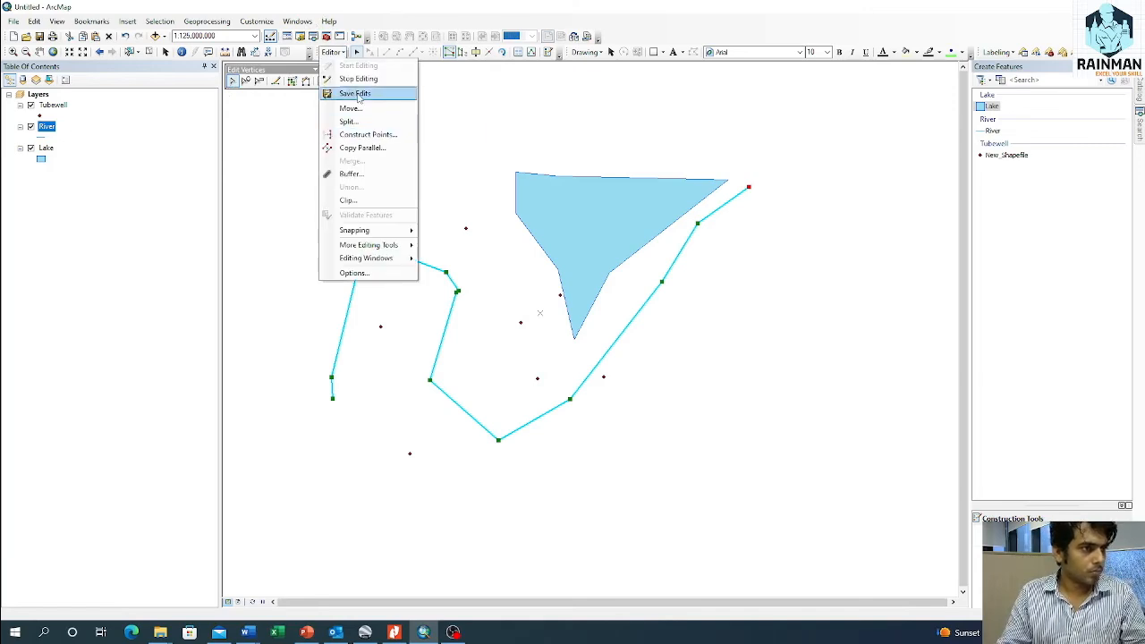
left_click(355, 94)
left_click(333, 52)
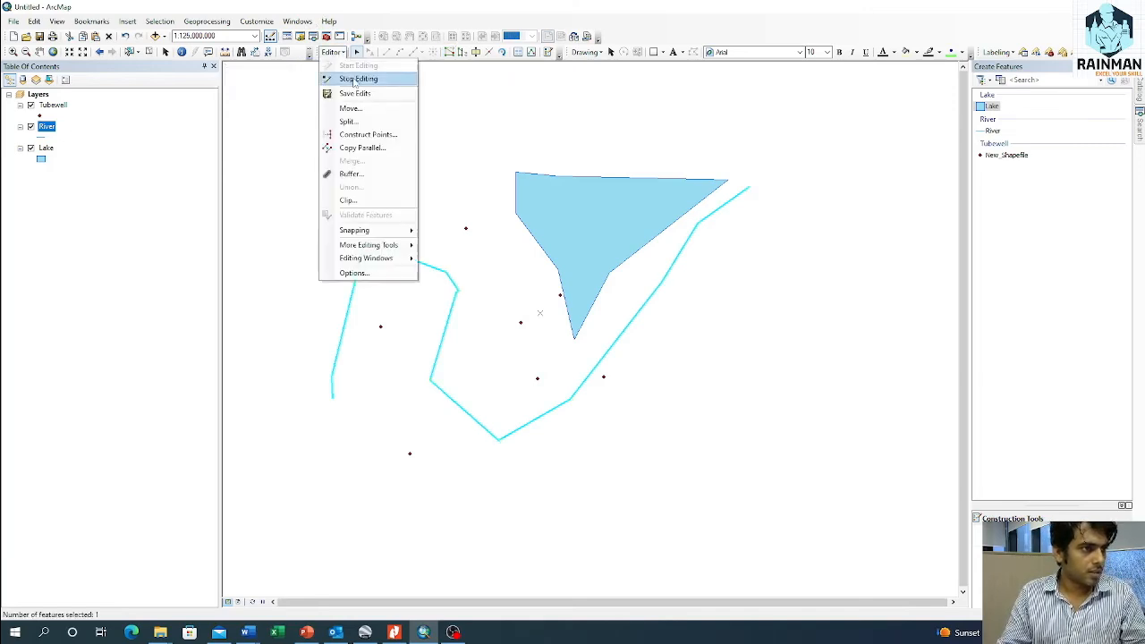
left_click(358, 79)
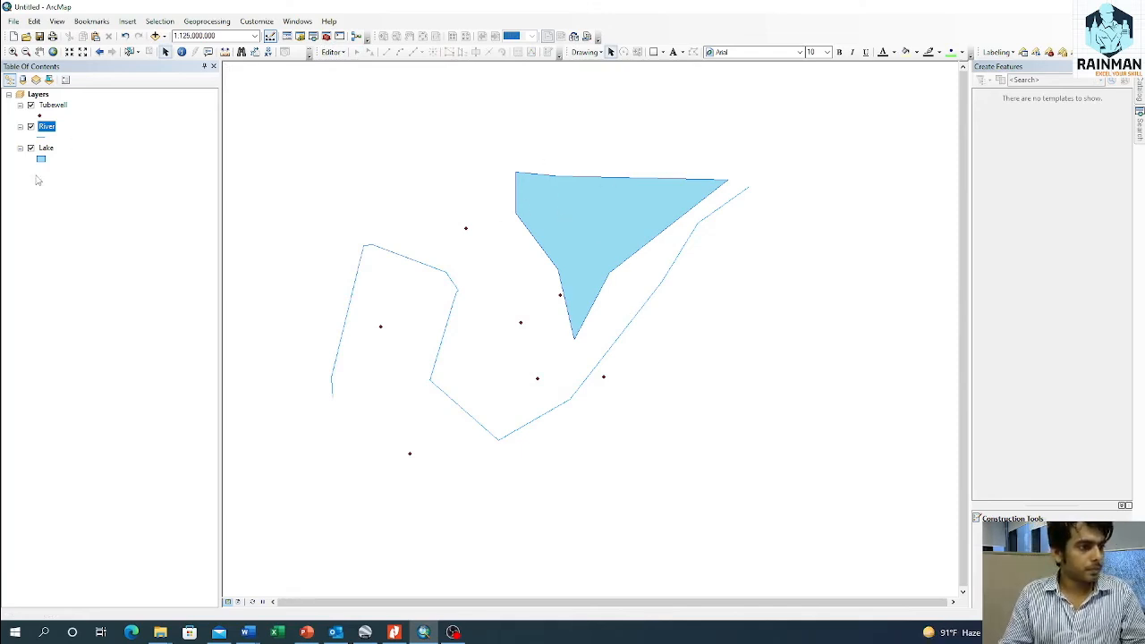
Step: Start an edit session on the Lake layer
right_click(47, 149)
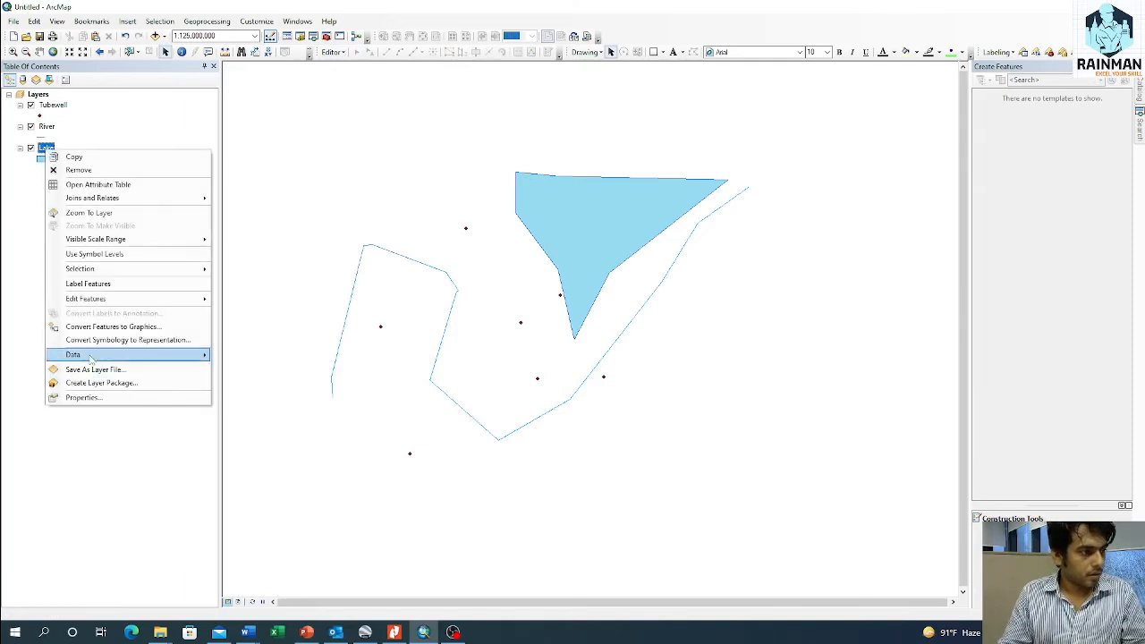
mouse_move(118, 303)
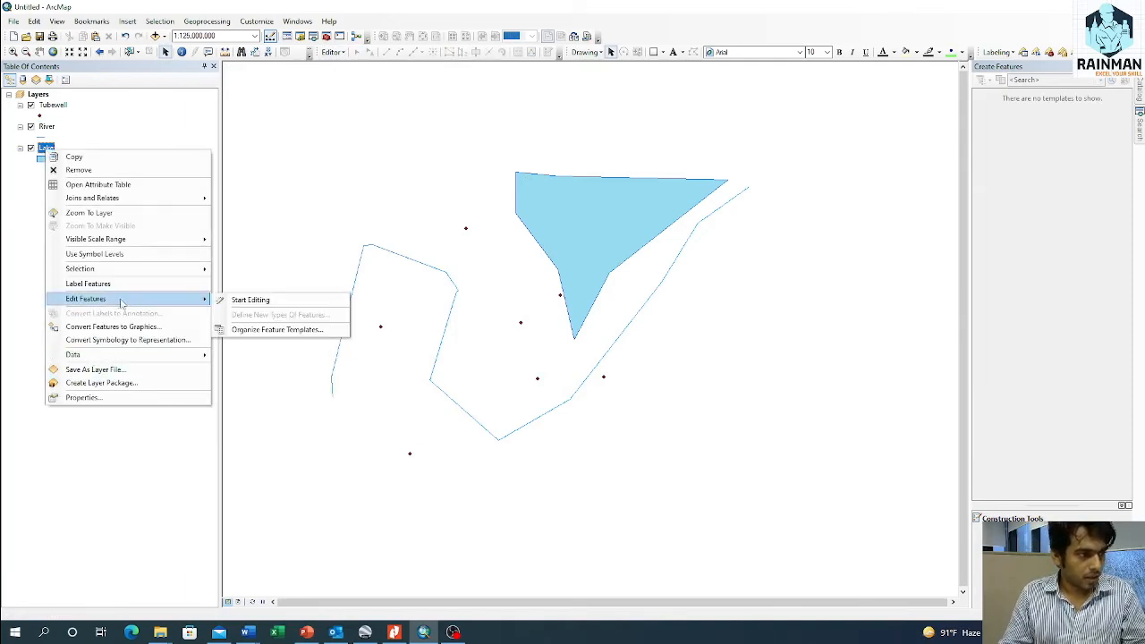
left_click(279, 302)
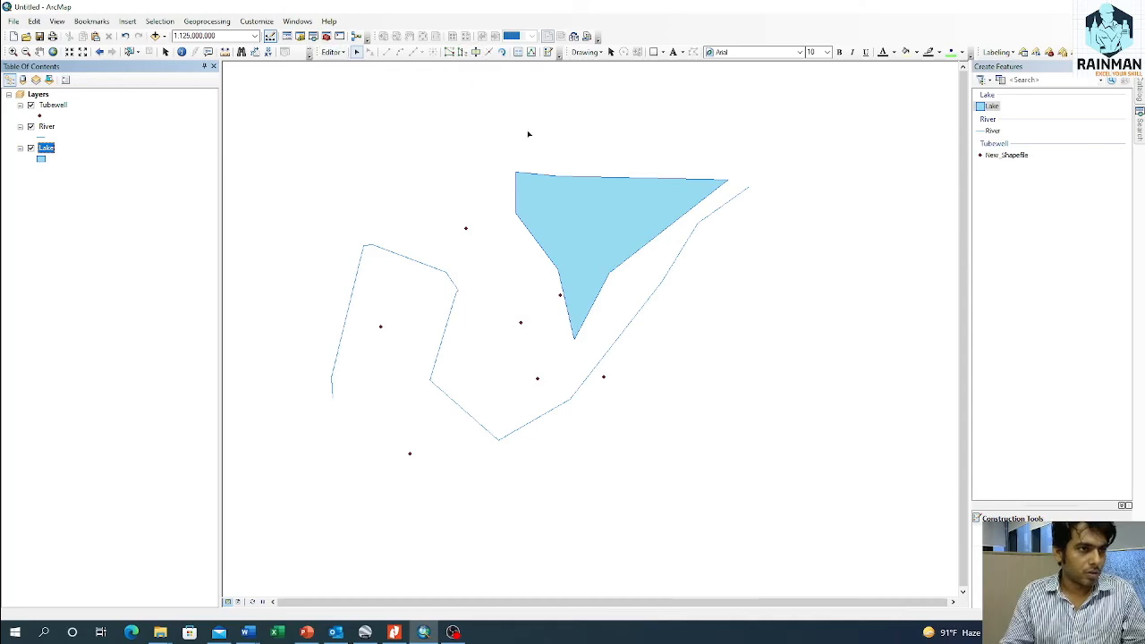
Step: Reshape the lake polygon with a nearly horizontal cut that removes its pointed southern tip
left_click(572, 181)
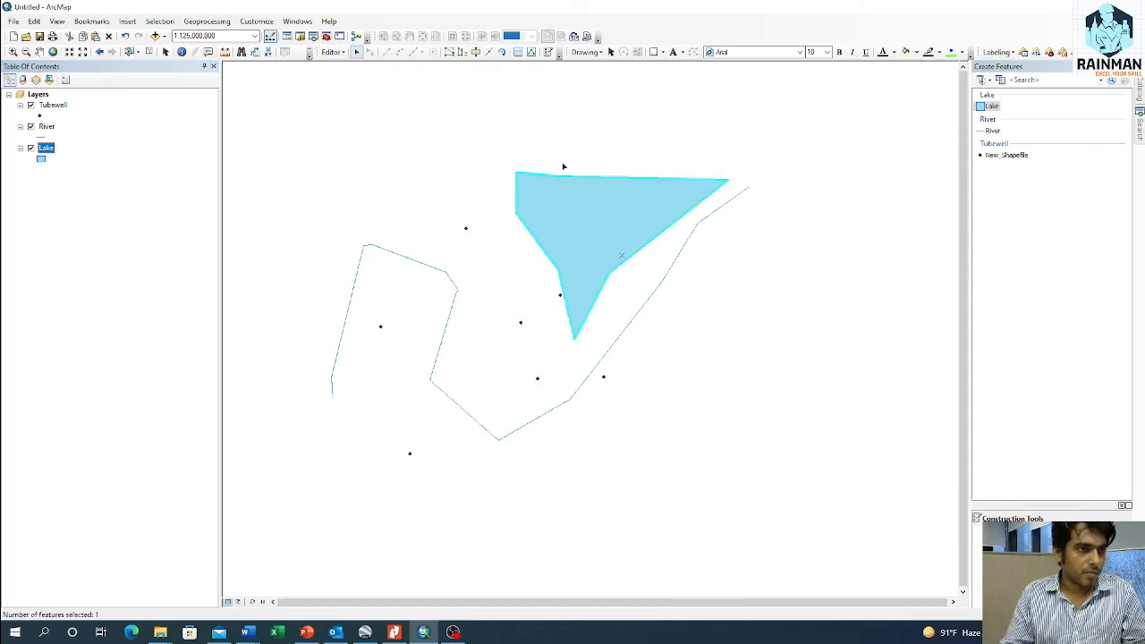
left_click(462, 52)
left_click(516, 263)
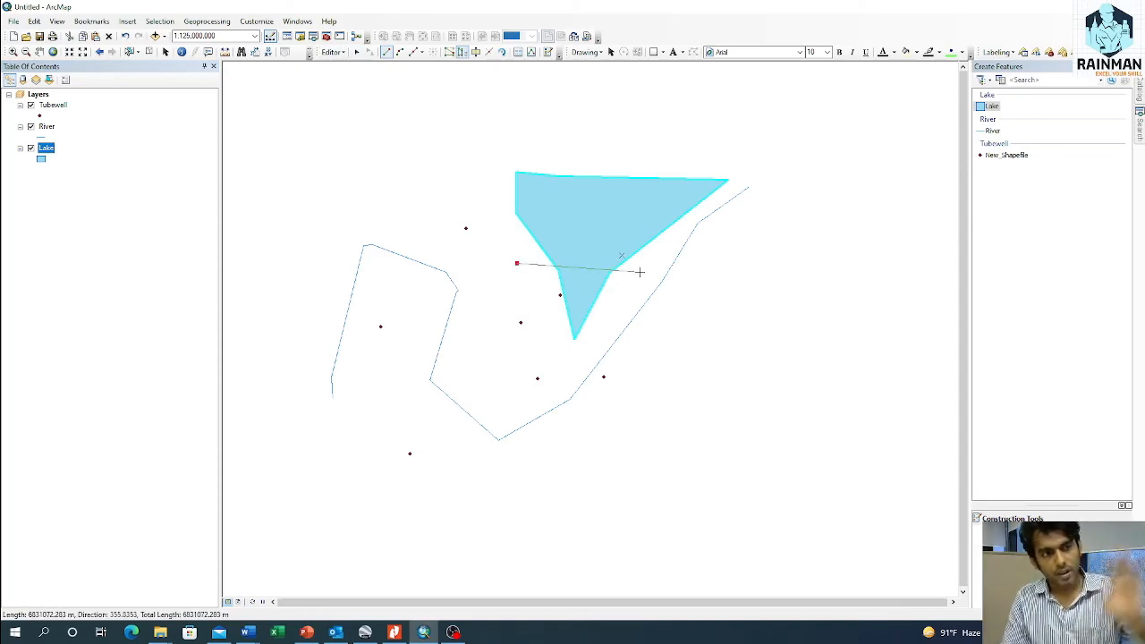
left_click(639, 271)
double_click(639, 271)
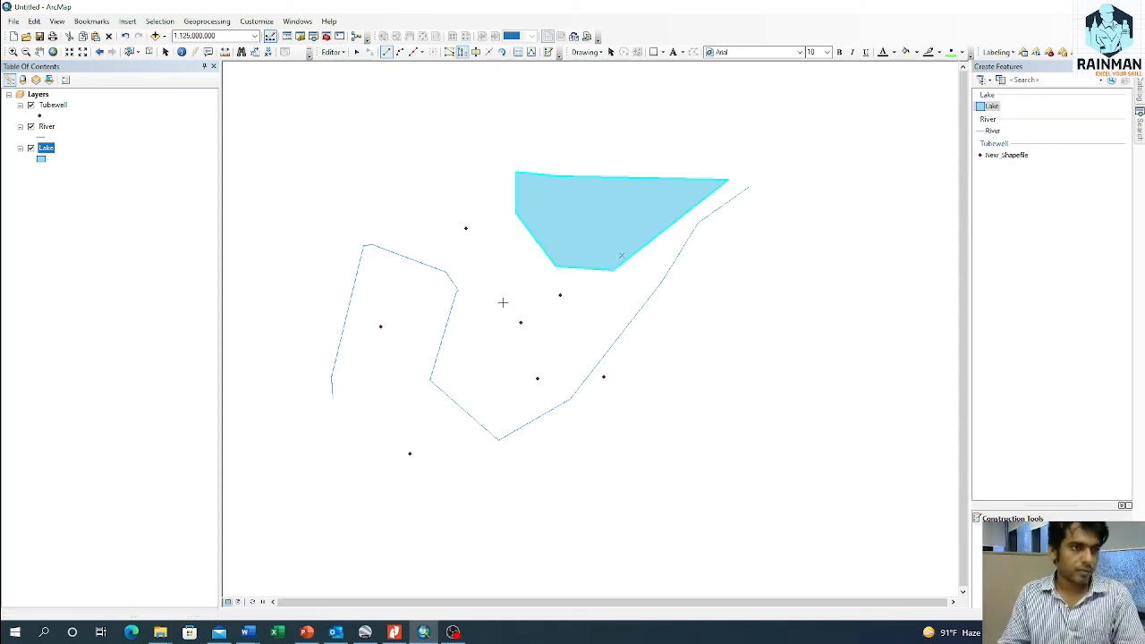
Step: Save the Lake edits and end the edit session
left_click(332, 52)
left_click(351, 93)
left_click(332, 52)
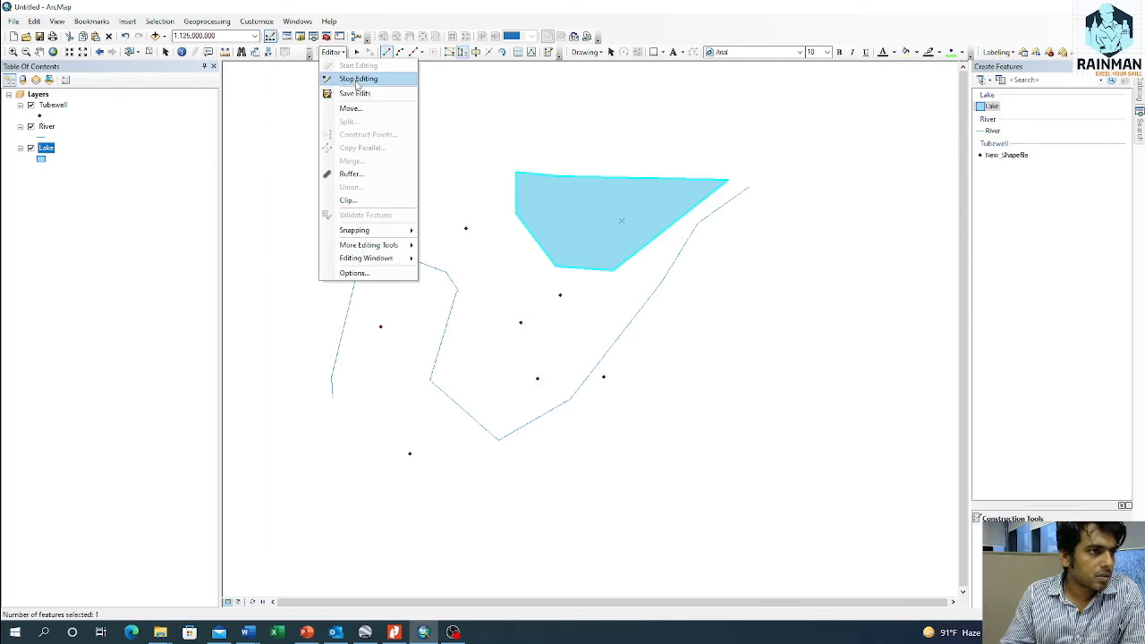
left_click(359, 81)
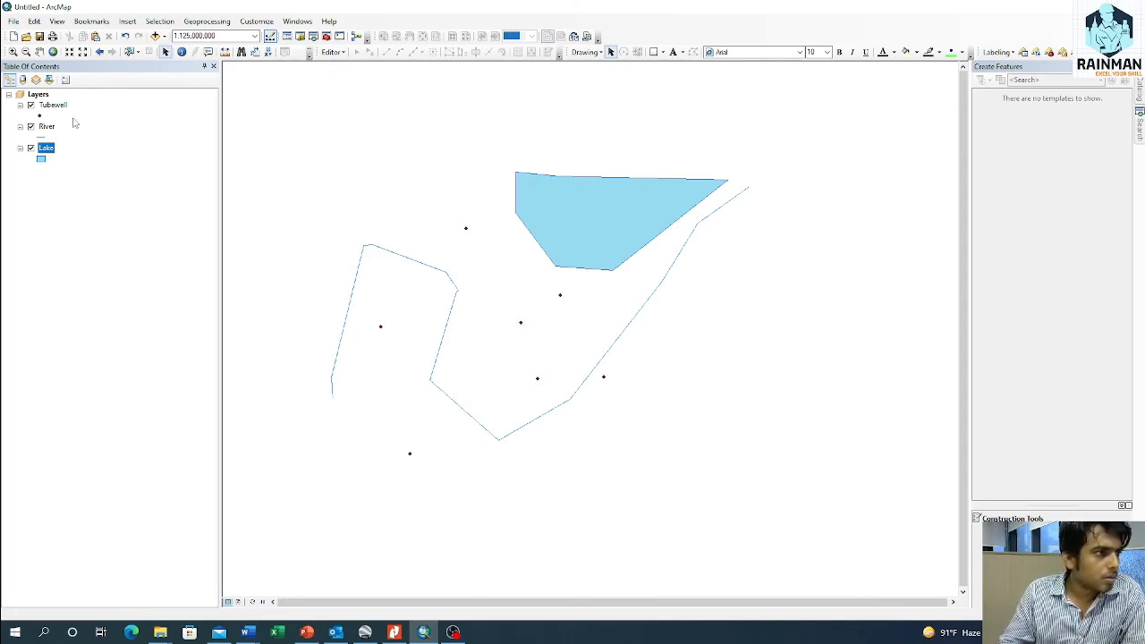
Step: In a Lake edit session, move the vertex on the lake polygon's northern edge up and east to form a peak
right_click(49, 150)
mouse_move(119, 300)
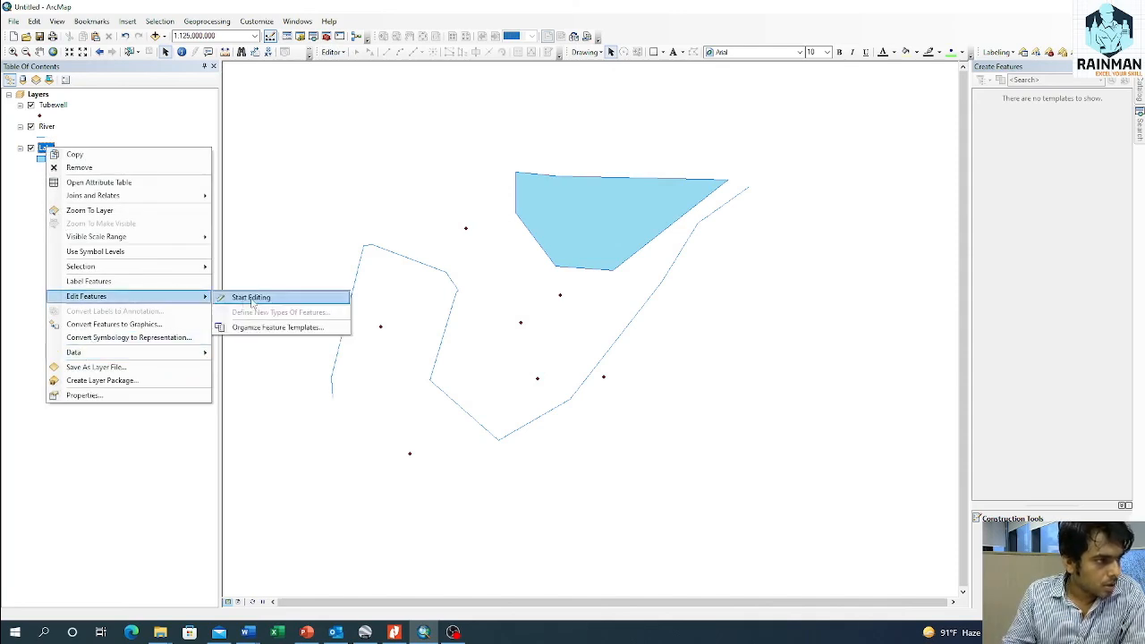
left_click(255, 299)
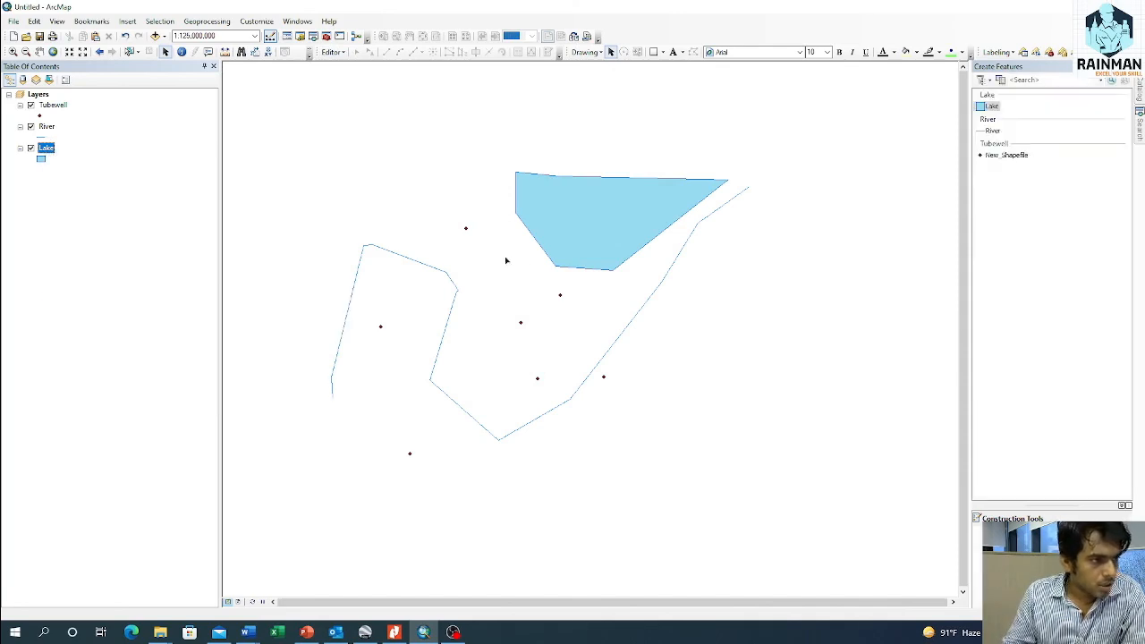
double_click(625, 266)
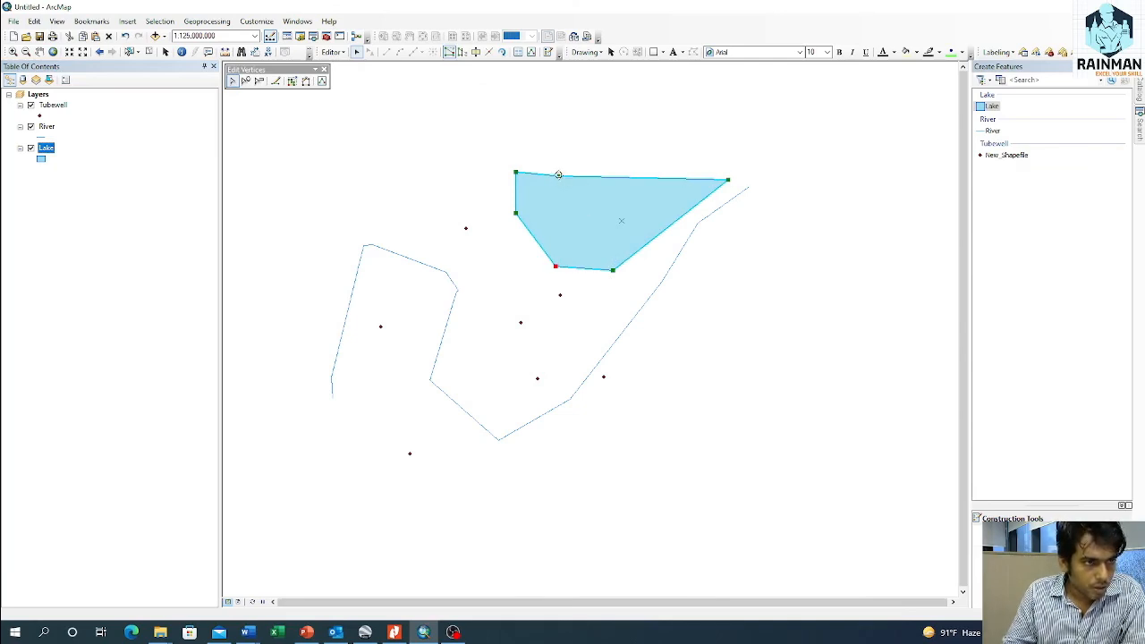
left_click_drag(560, 175, 617, 134)
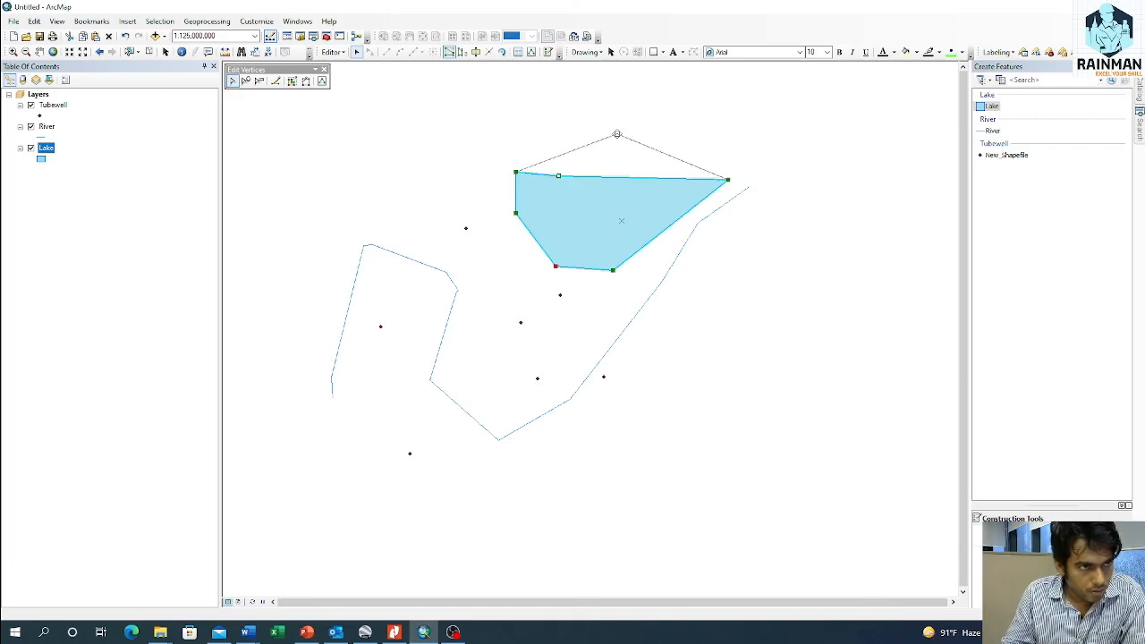
left_click_drag(617, 134, 617, 134)
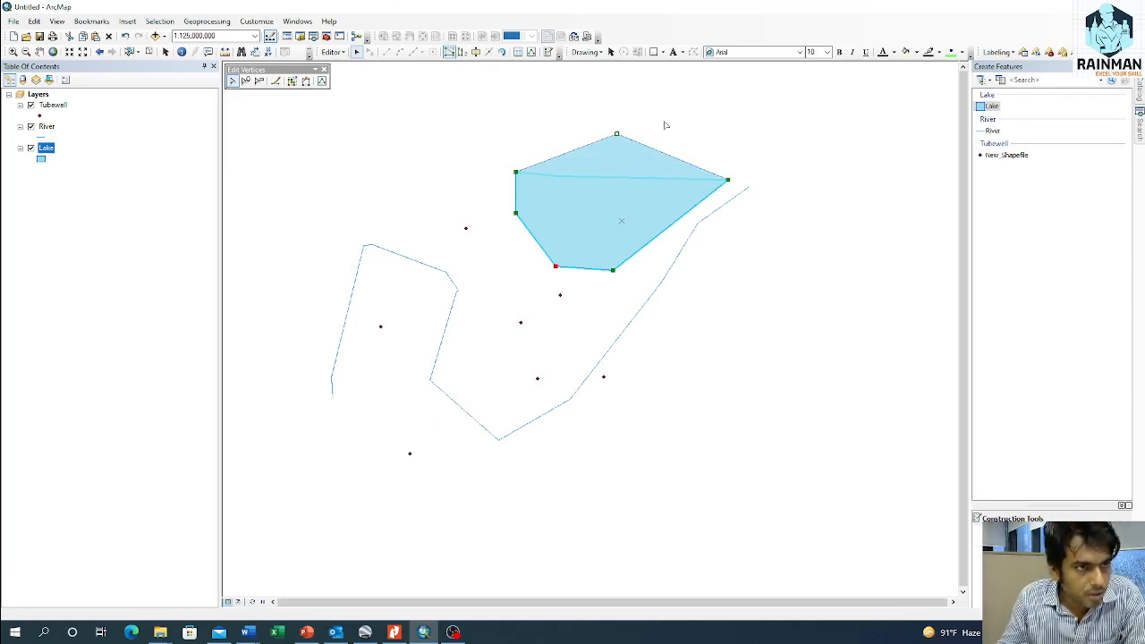
left_click(664, 125)
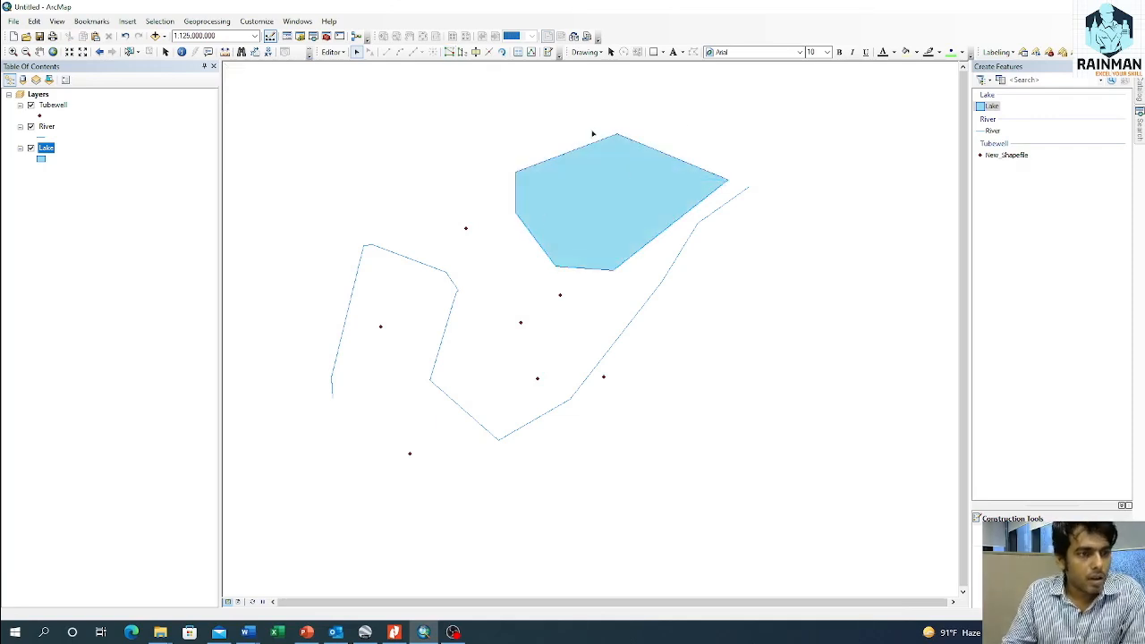
Step: Save the moved lake vertex and stop editing the Lake layer
double_click(332, 52)
left_click(332, 52)
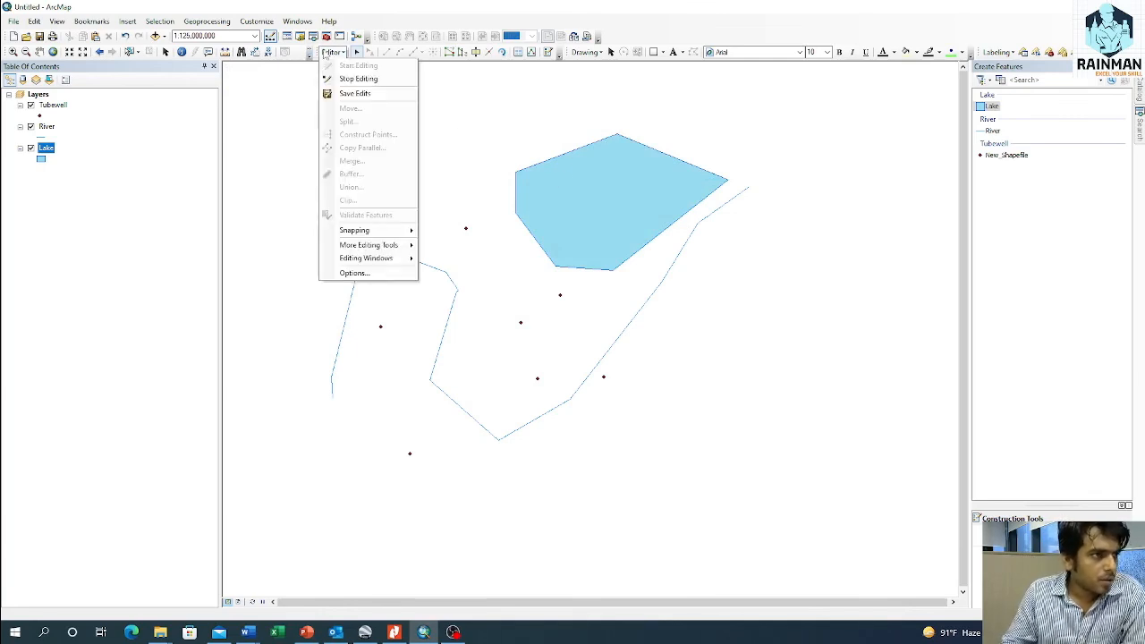
left_click(344, 95)
left_click(332, 52)
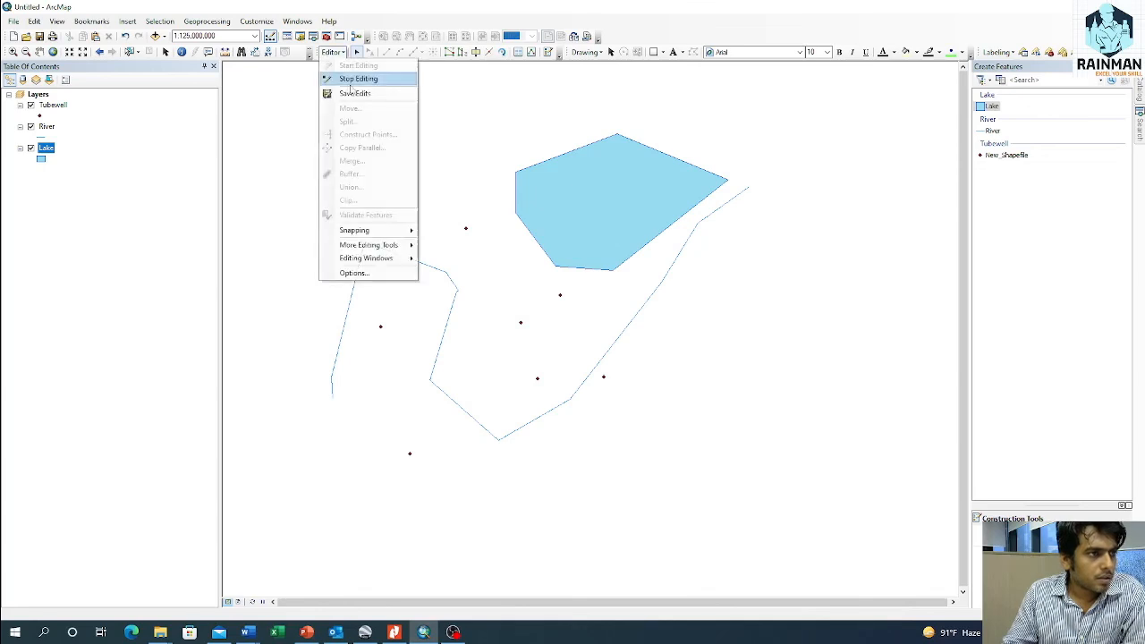
left_click(358, 79)
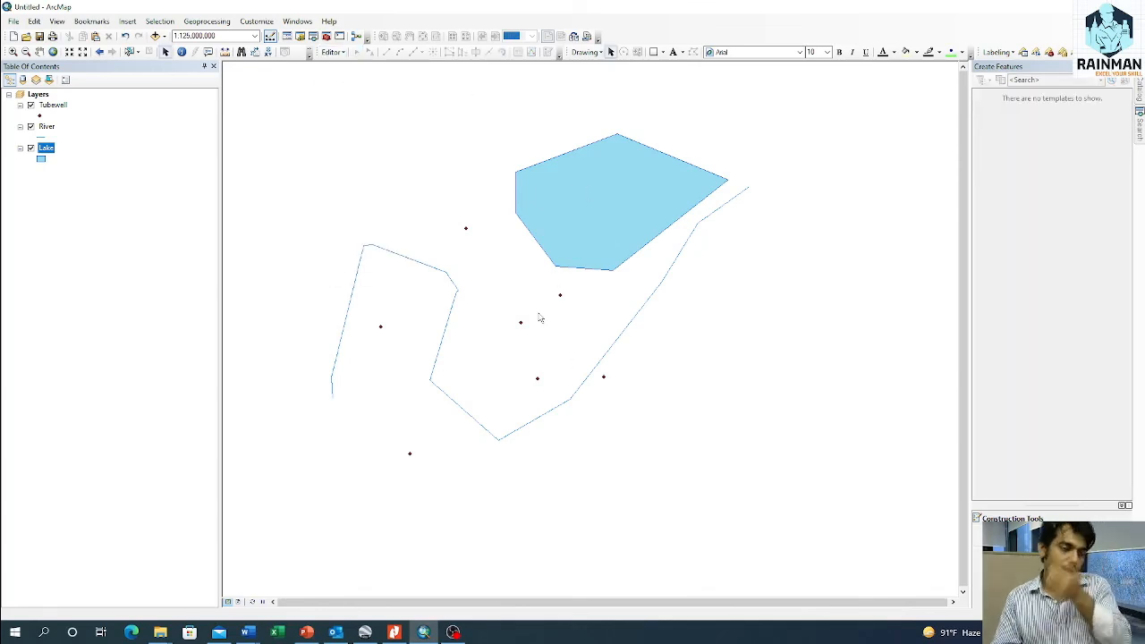